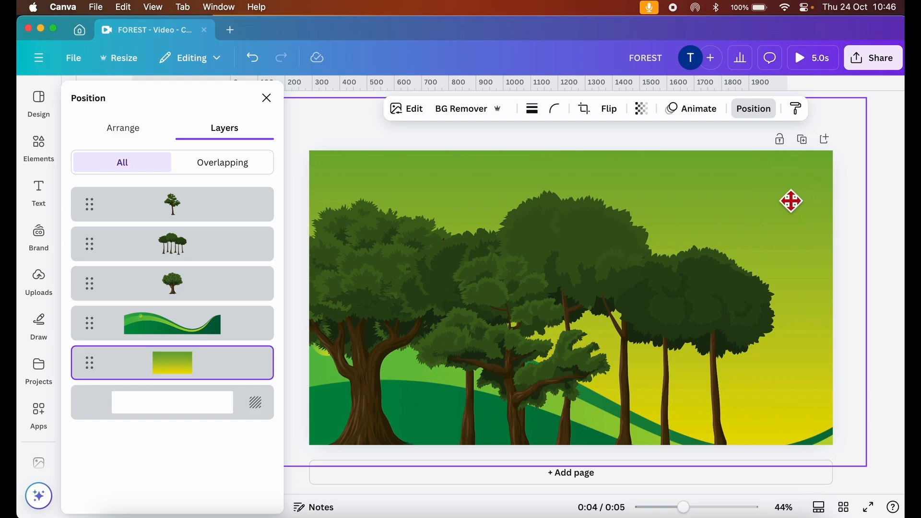
Shift the green wavy hill layer left and up so more of its curve shows along the page's lower edge
click(212, 324)
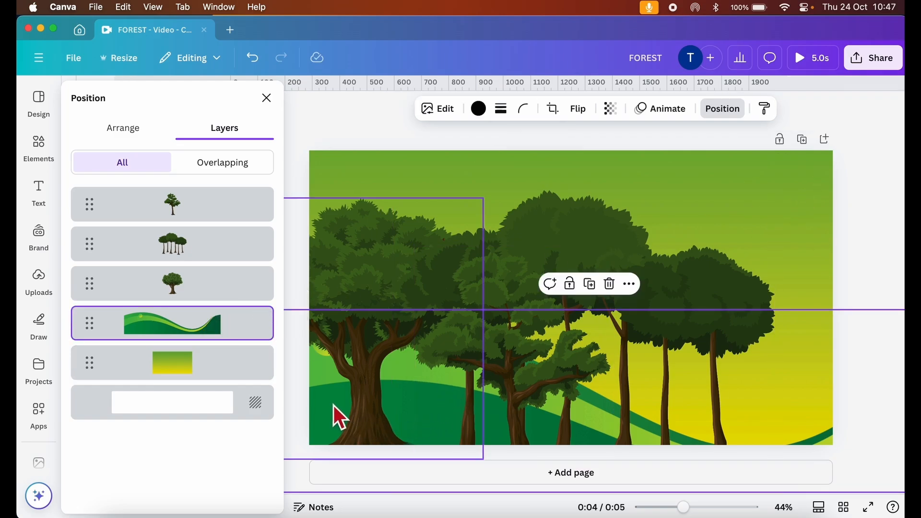
drag(825, 439, 763, 426)
Move the large tree layer slightly down, the slender foreground tree slightly left, and the tree group left and down
click(203, 294)
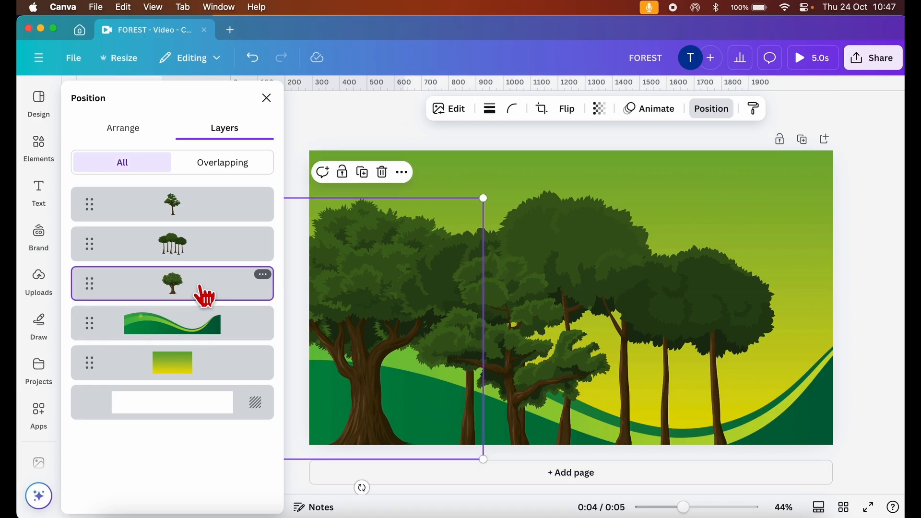
drag(371, 295, 373, 319)
mouse_move(528, 321)
mouse_down()
mouse_move(563, 309)
mouse_move(510, 323)
mouse_up()
click(650, 287)
drag(649, 287, 623, 298)
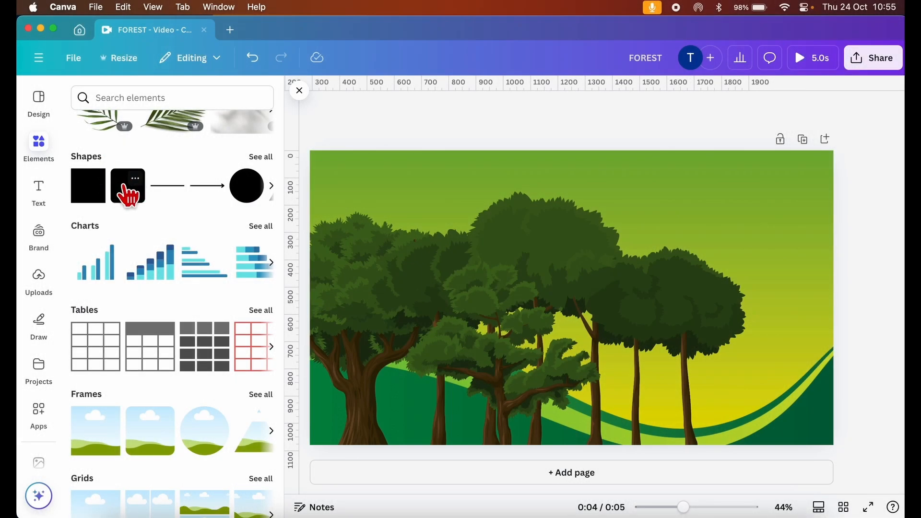
Add a rounded square over the trees, increase its corner rounding, and stretch it into a low, wide bar about half the page width
click(126, 192)
click(575, 320)
drag(569, 311, 459, 300)
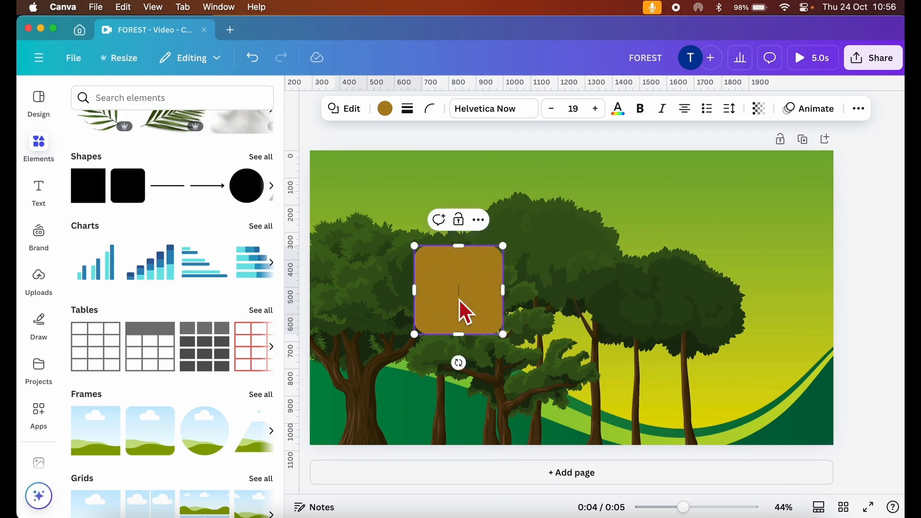
click(430, 109)
drag(414, 160, 433, 160)
drag(470, 336, 699, 291)
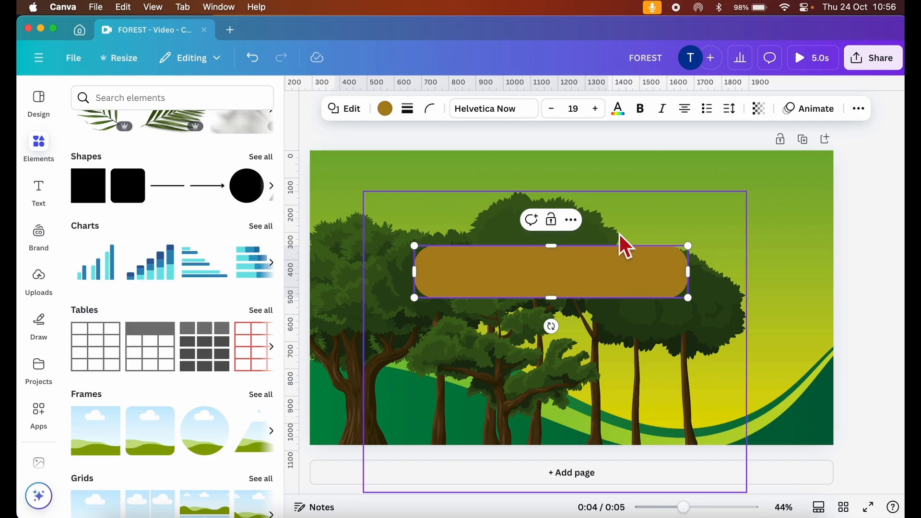
click(621, 138)
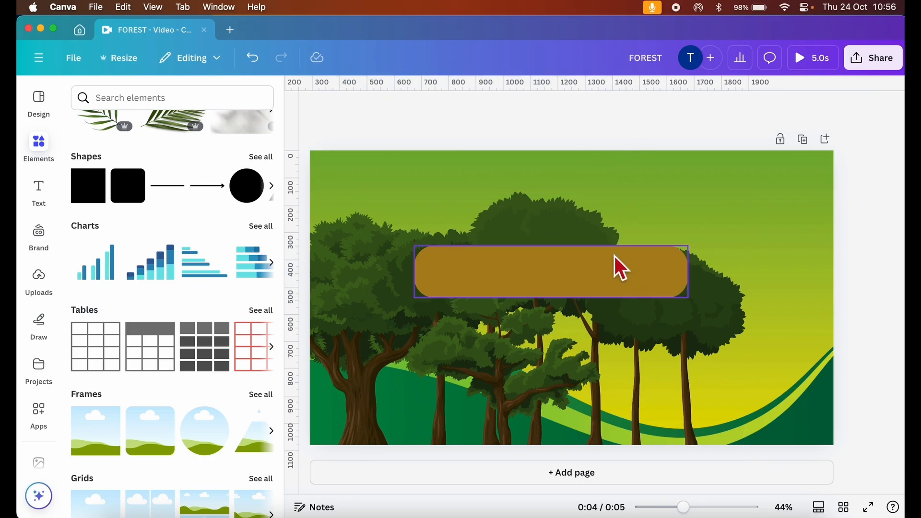
Place the brown bar near the page's top against its left edge and lengthen it to about three quarters of the page width
click(614, 276)
drag(614, 276, 508, 245)
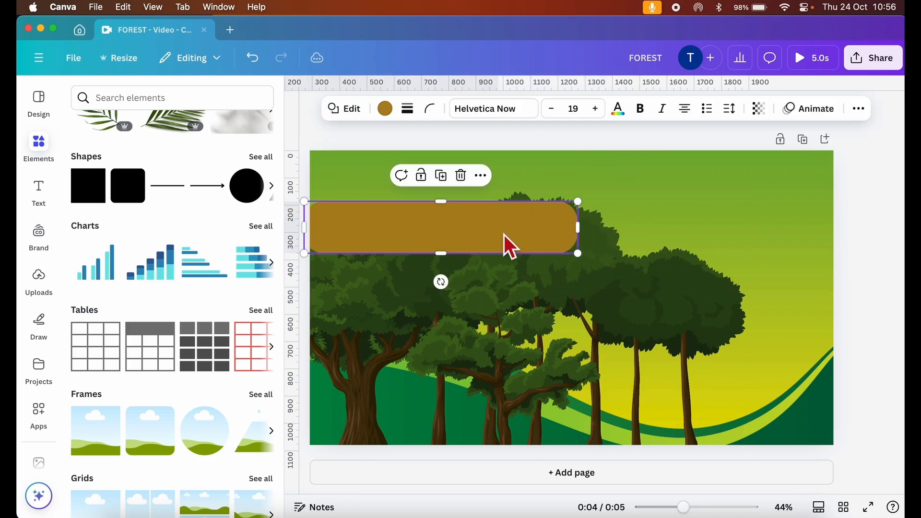
drag(588, 239, 715, 222)
drag(643, 232, 640, 215)
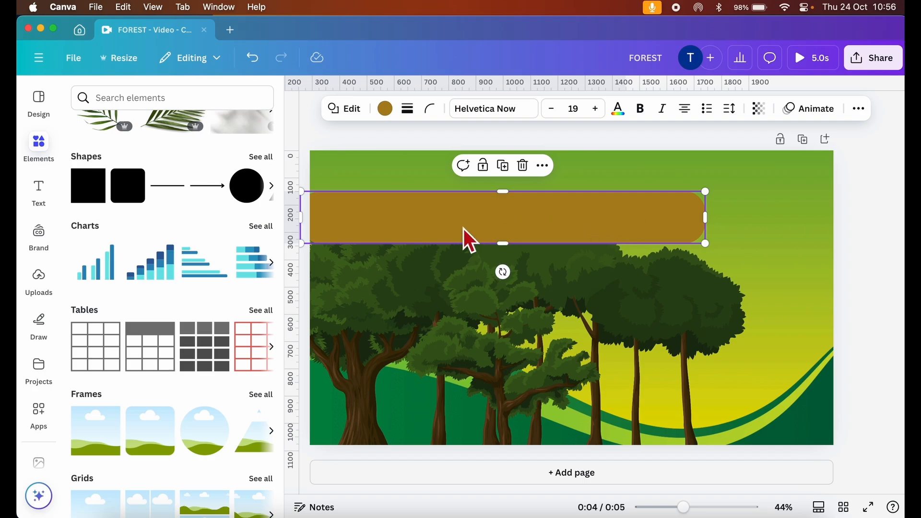
Try several green and yellow photo colours as the bar's fill
click(386, 109)
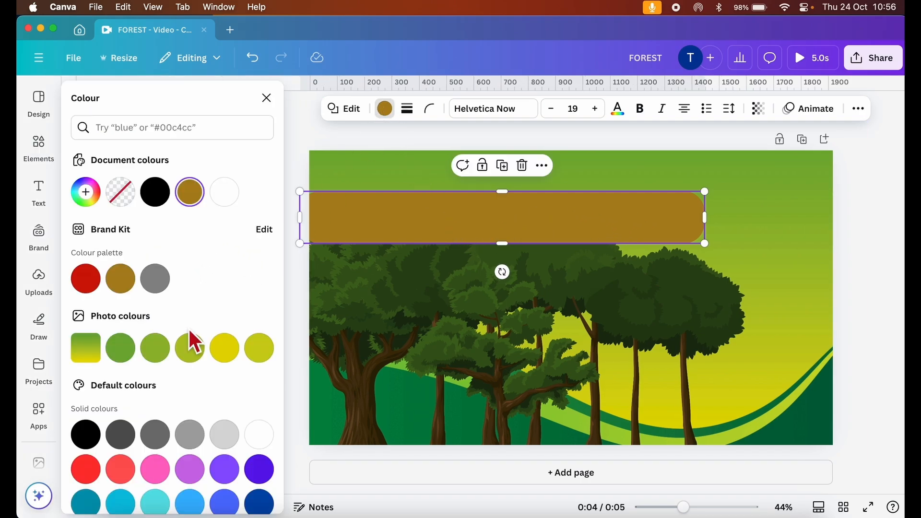
scroll(189, 331, down, 1)
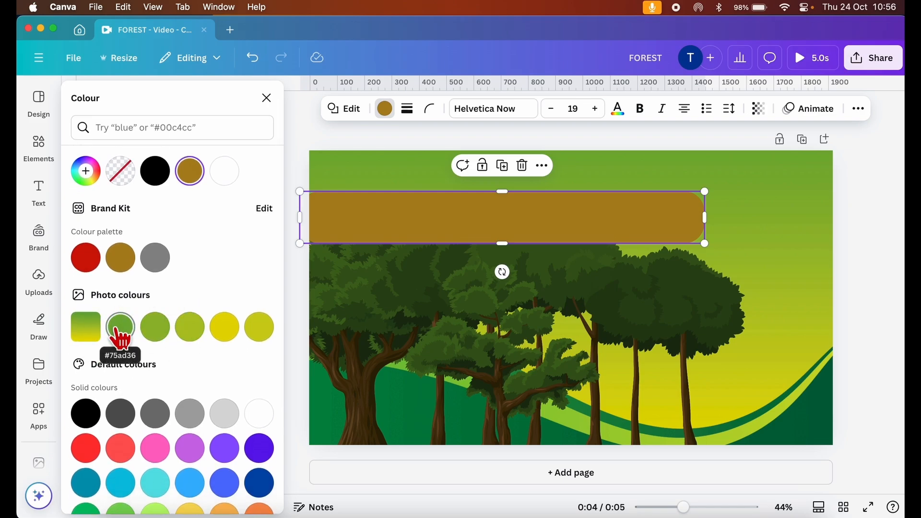
click(223, 335)
click(195, 330)
click(154, 332)
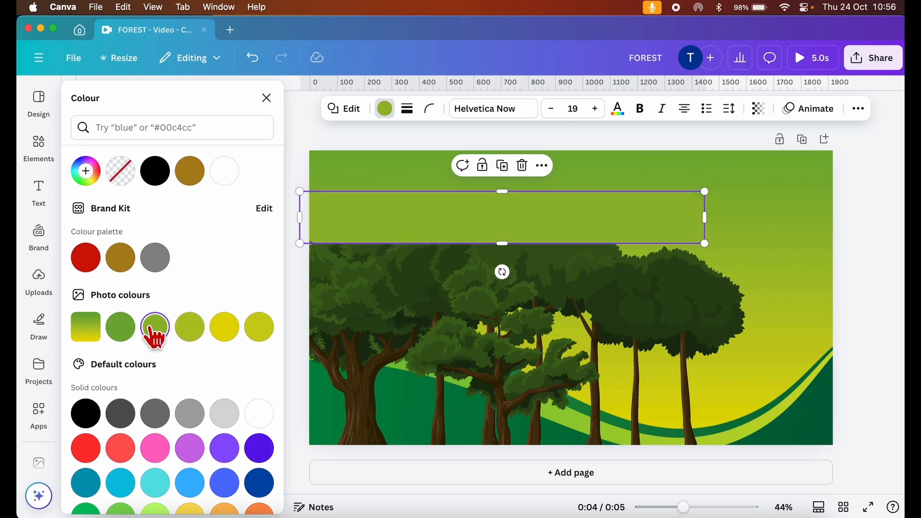
click(258, 335)
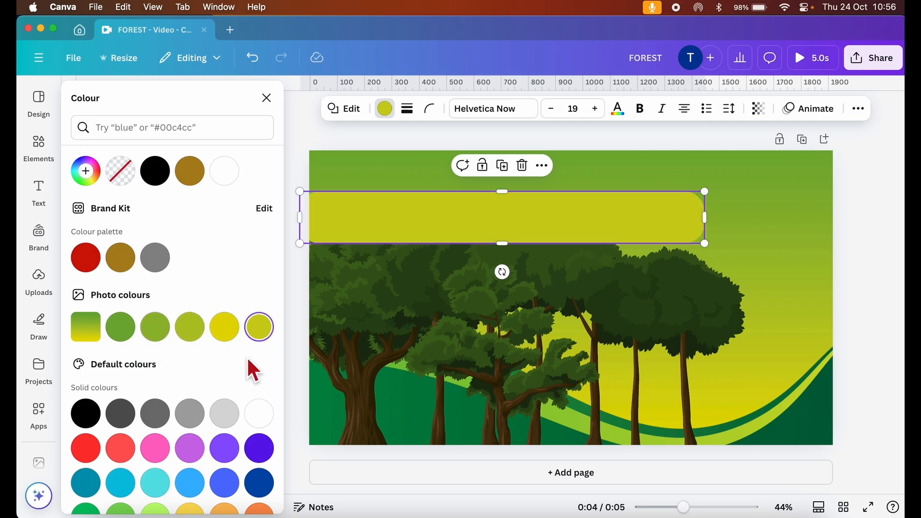
Fill the bar with the default blue-to-yellow gradient
scroll(248, 360, down, 5)
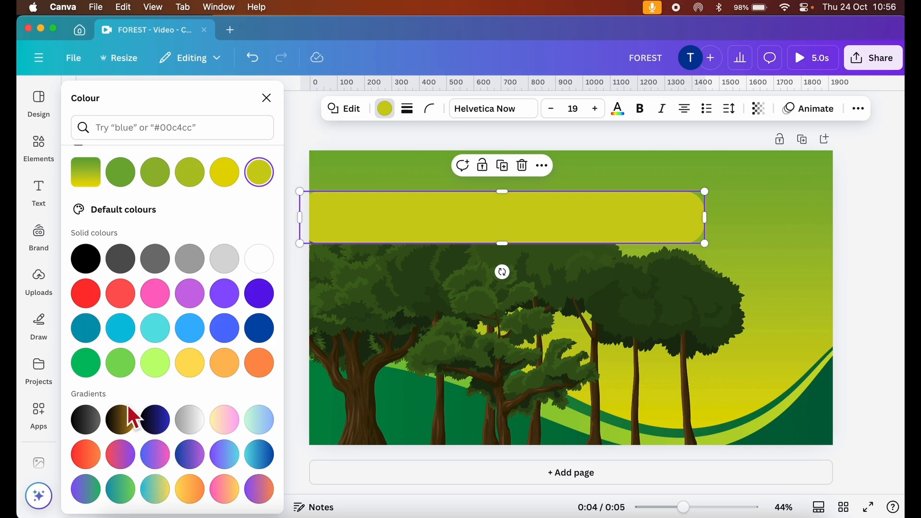
click(157, 492)
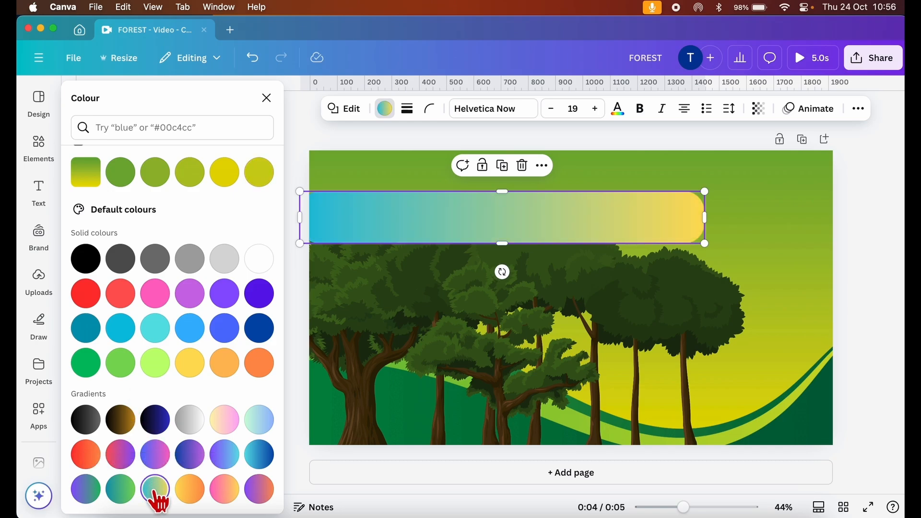
scroll(185, 340, up, 4)
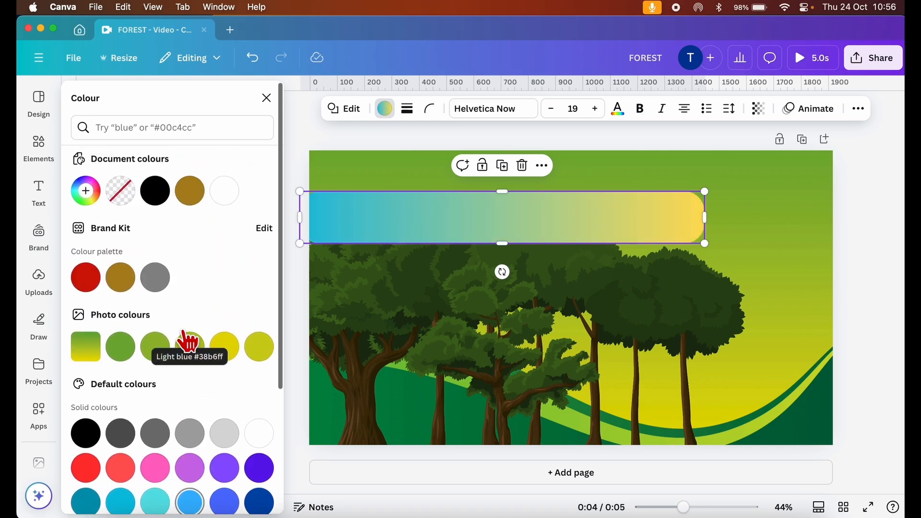
scroll(188, 336, down, 3)
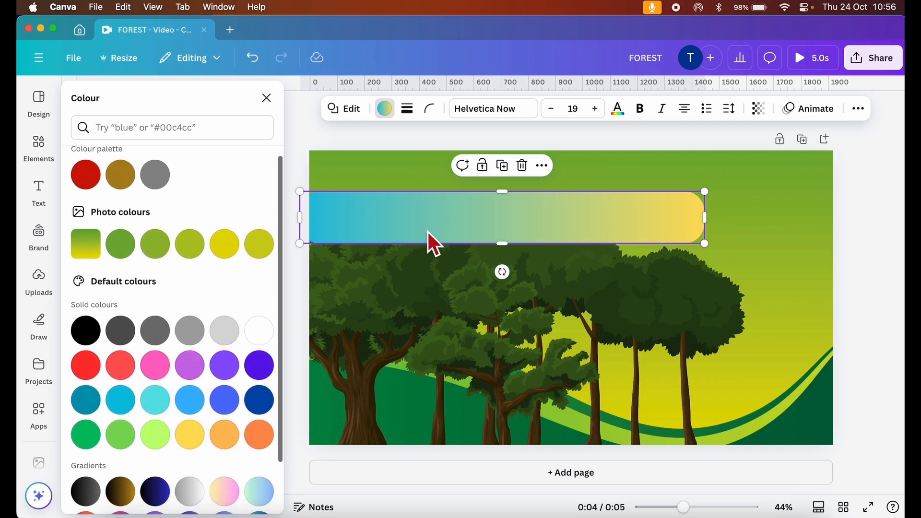
Edit the bar's gradient and change its blue colour to bright lime green #B5FF00
click(456, 287)
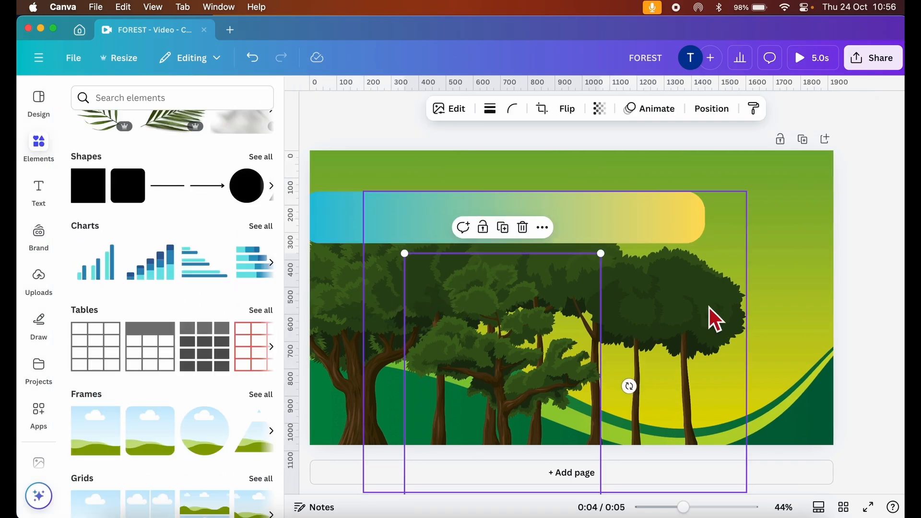
click(581, 234)
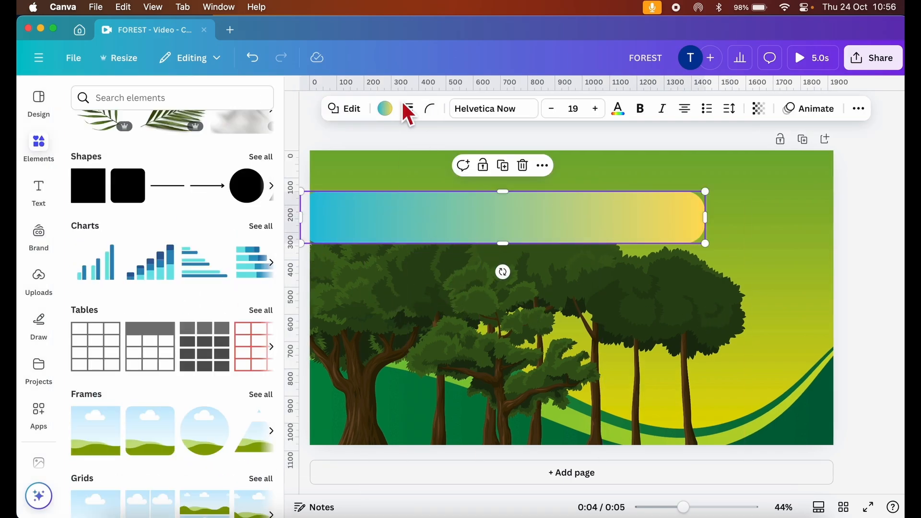
click(386, 110)
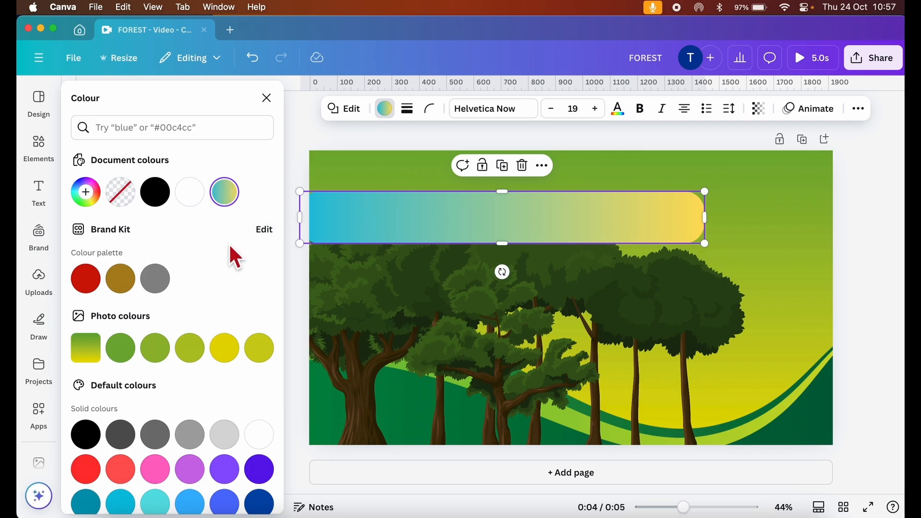
click(226, 193)
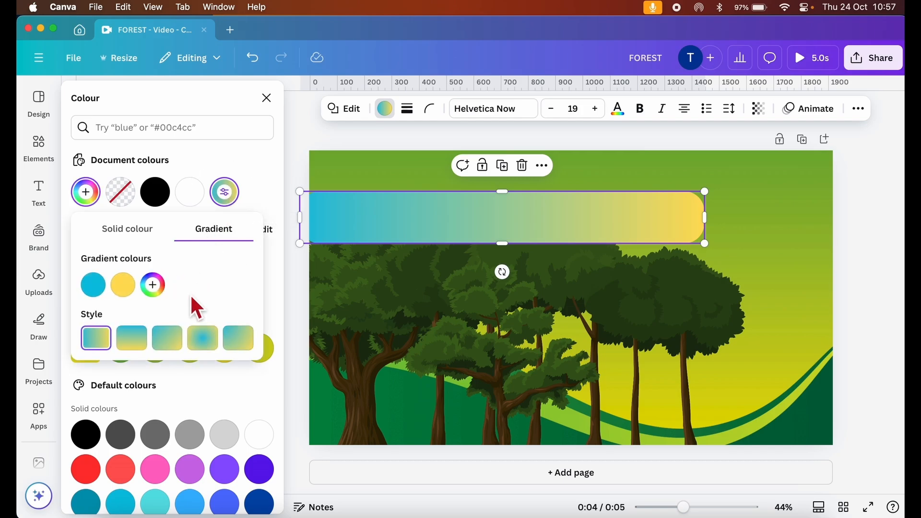
click(94, 288)
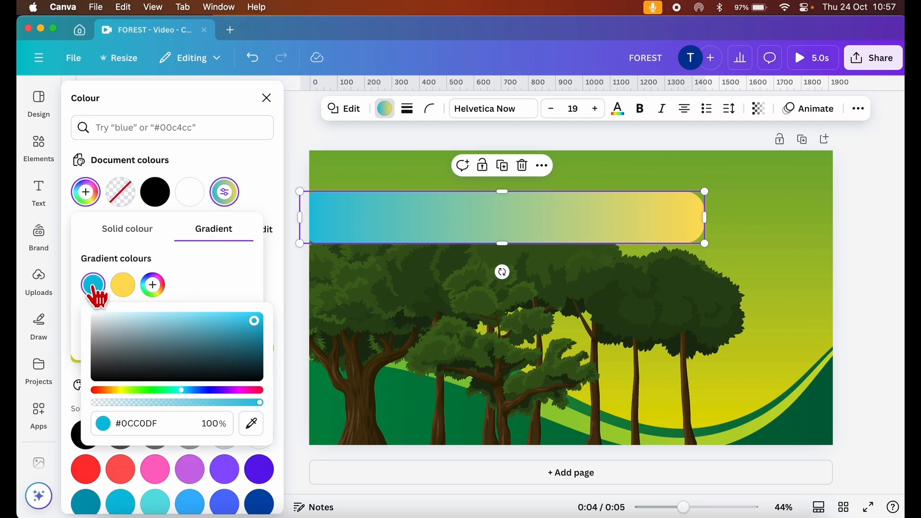
drag(139, 390, 131, 392)
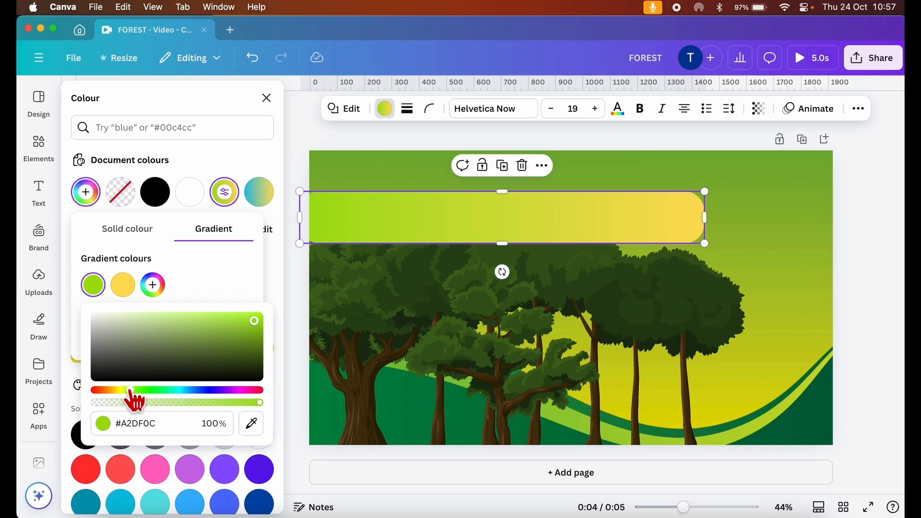
drag(255, 321, 260, 316)
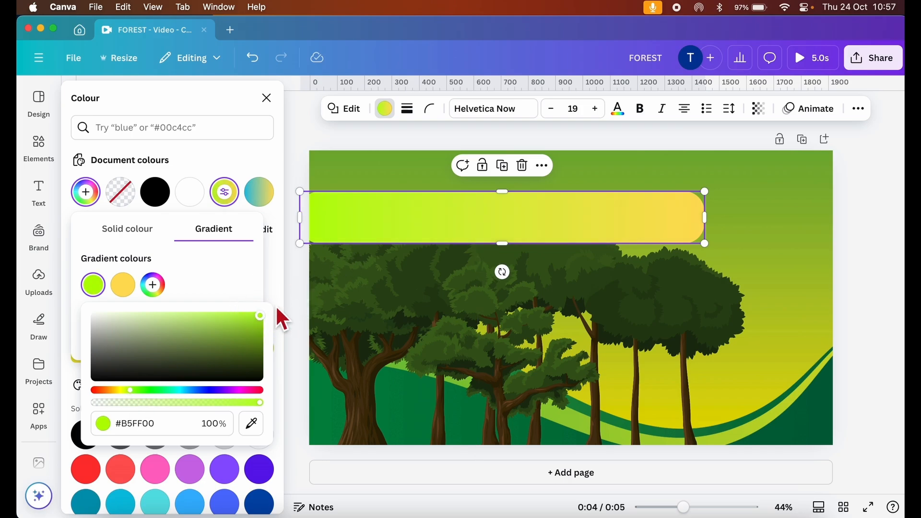
Set the gradient's yellow to #FFD21C and darken its green to #86BD00
click(123, 288)
drag(235, 318, 274, 316)
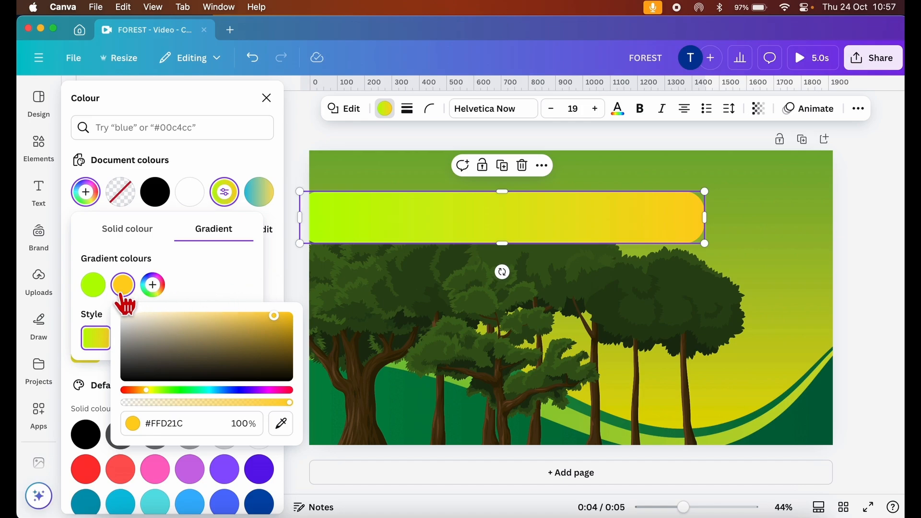
click(93, 286)
drag(259, 316, 272, 337)
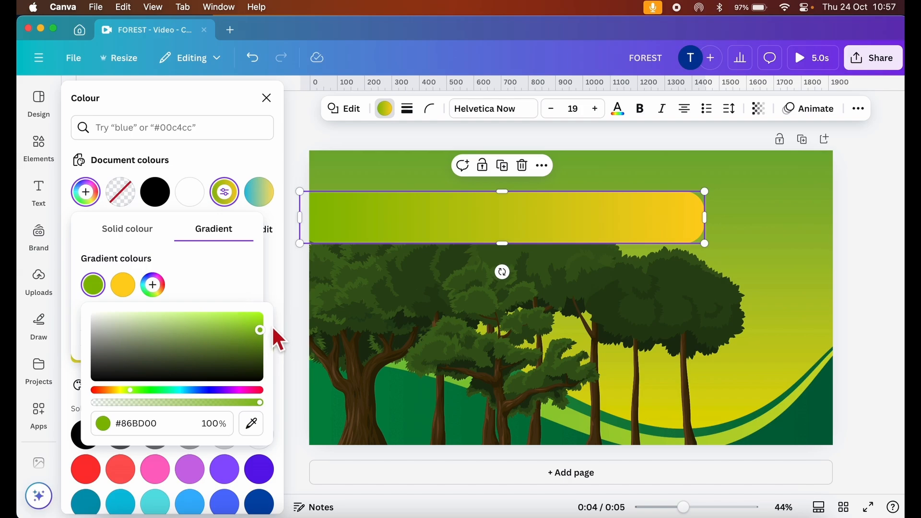
click(273, 262)
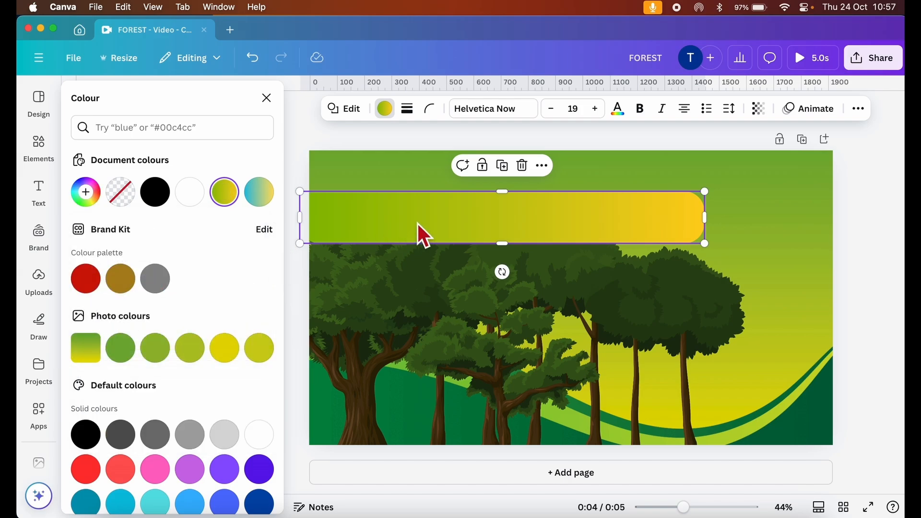
Duplicate the gradient bar directly below the original and change the copy's yellow gradient colour to orange #FF9D1C
drag(418, 224, 419, 301)
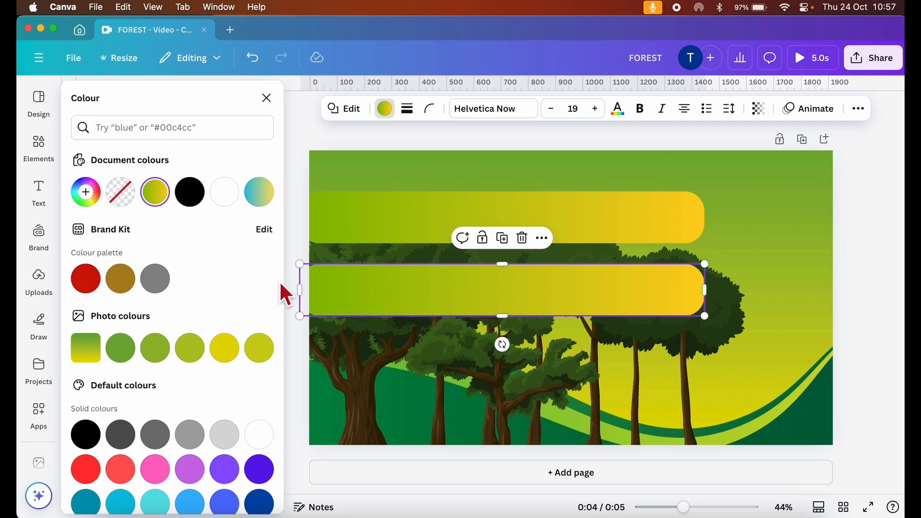
click(156, 194)
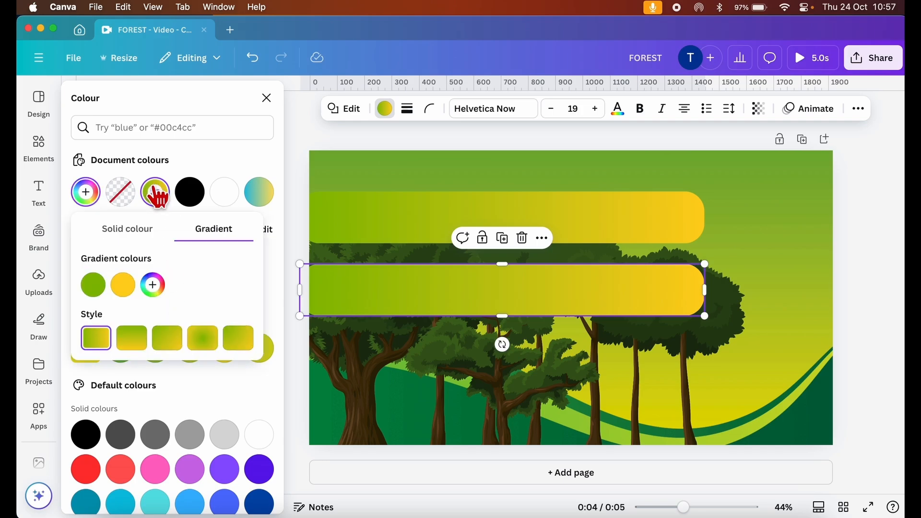
click(123, 288)
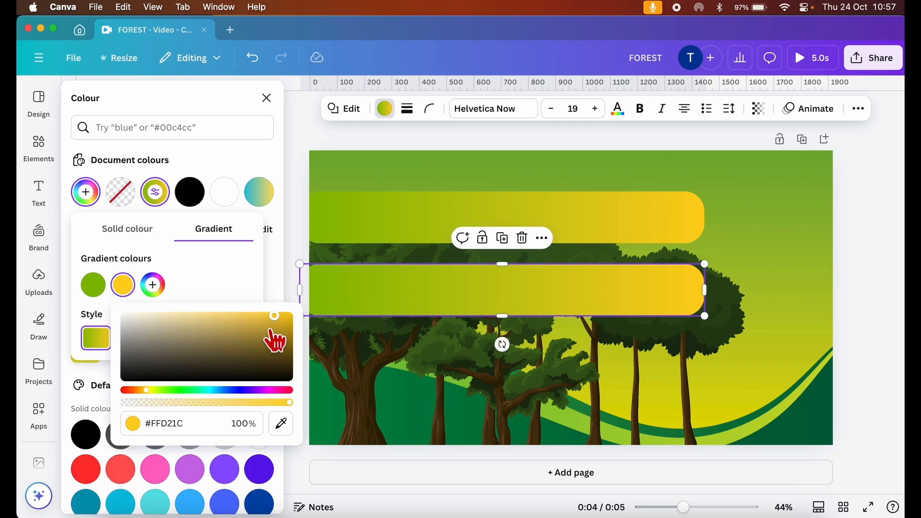
click(143, 391)
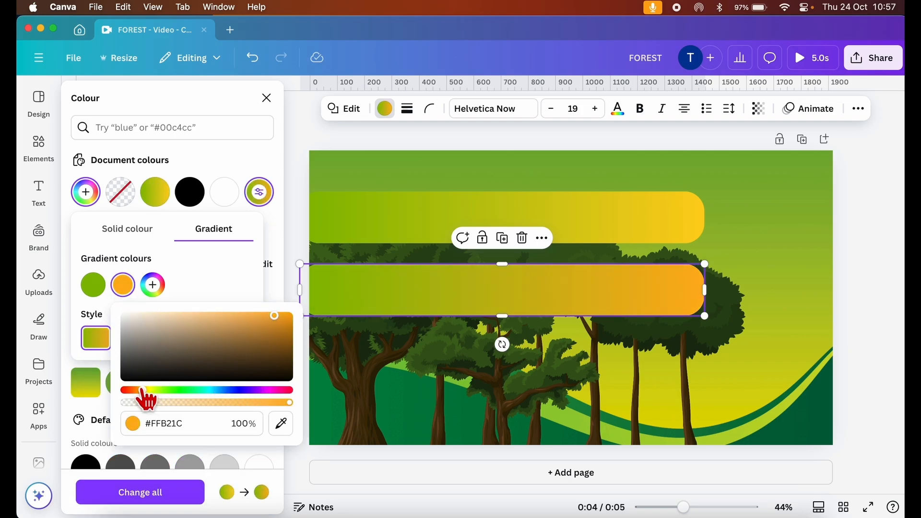
mouse_move(143, 390)
mouse_down()
mouse_move(131, 391)
mouse_move(140, 391)
mouse_up()
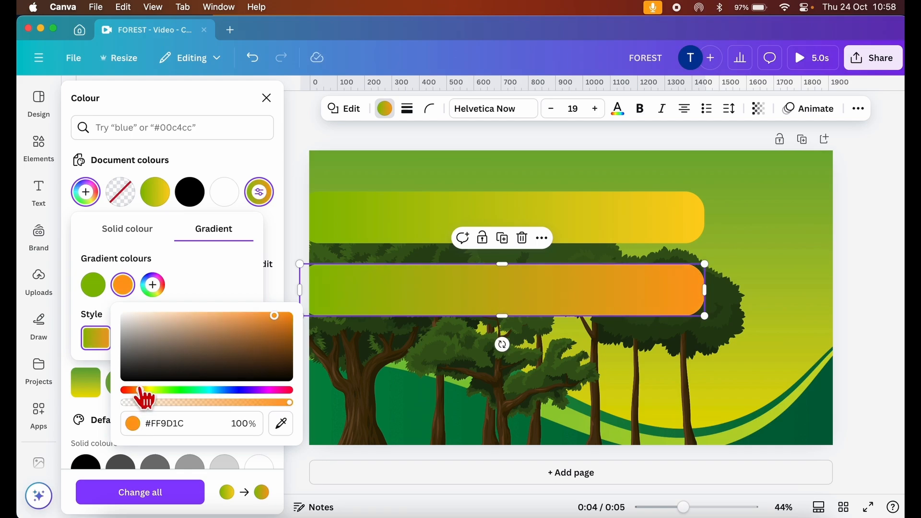
Set the second bar's green gradient colour to the muted green #8FB437
click(94, 287)
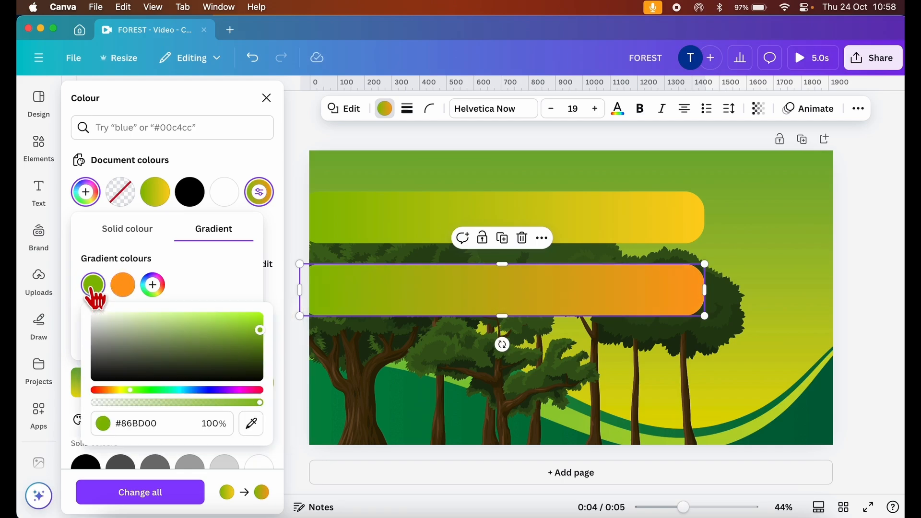
drag(261, 331, 212, 333)
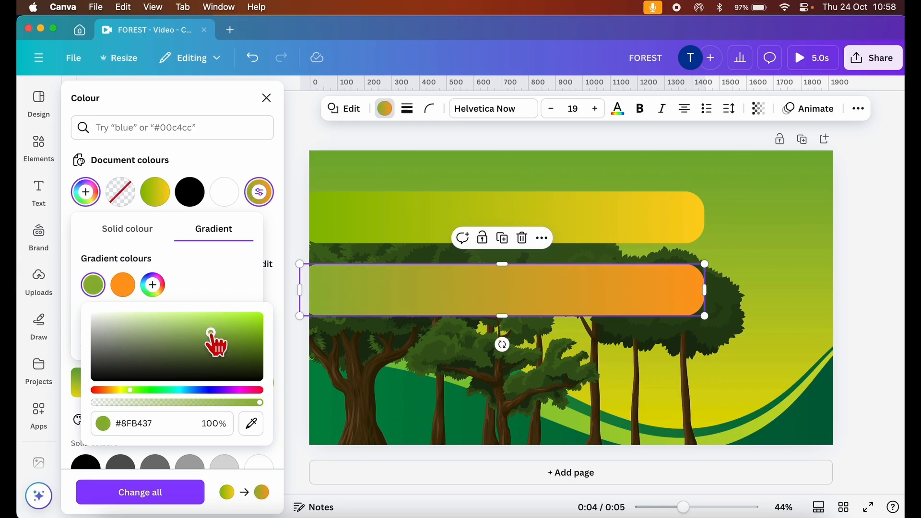
click(282, 222)
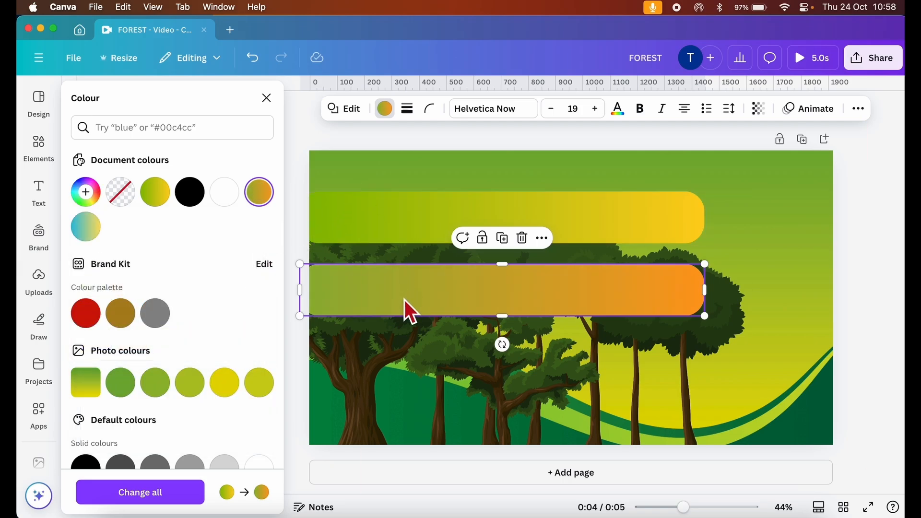
Duplicate the green-to-orange bar below itself as a third, evenly spaced bar
drag(405, 300, 411, 381)
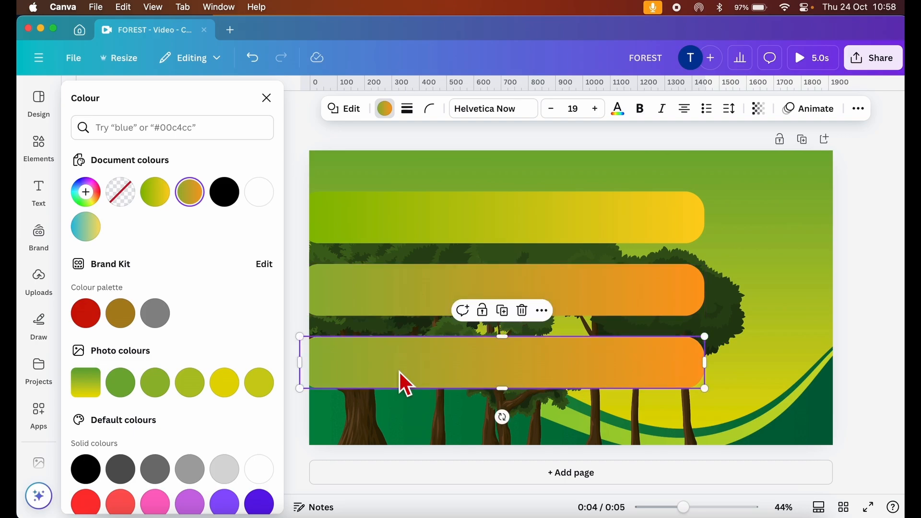
Change the third bar's green gradient colour to olive #98A226
click(451, 373)
click(192, 193)
click(192, 192)
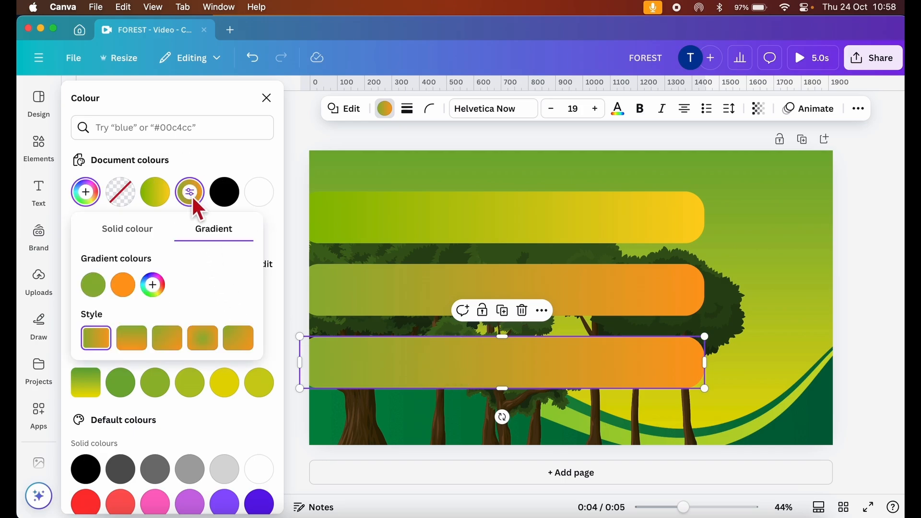
click(96, 287)
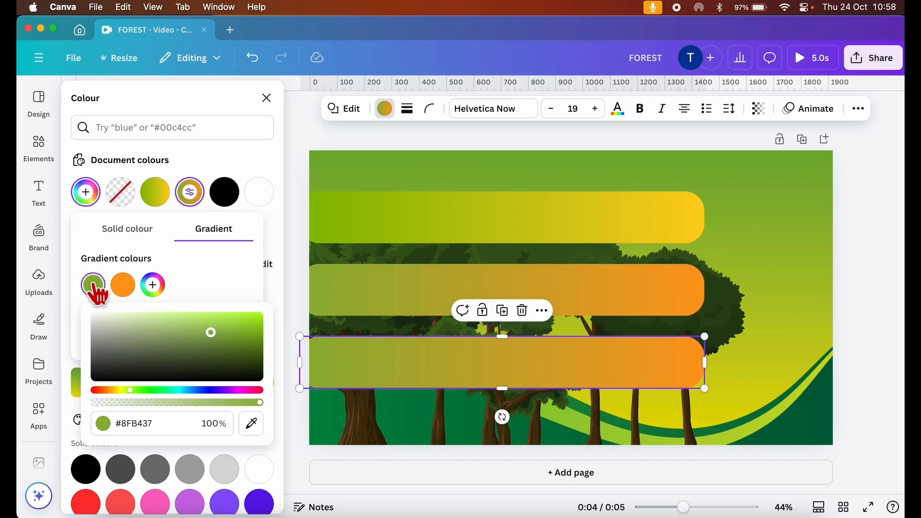
drag(135, 402, 128, 401)
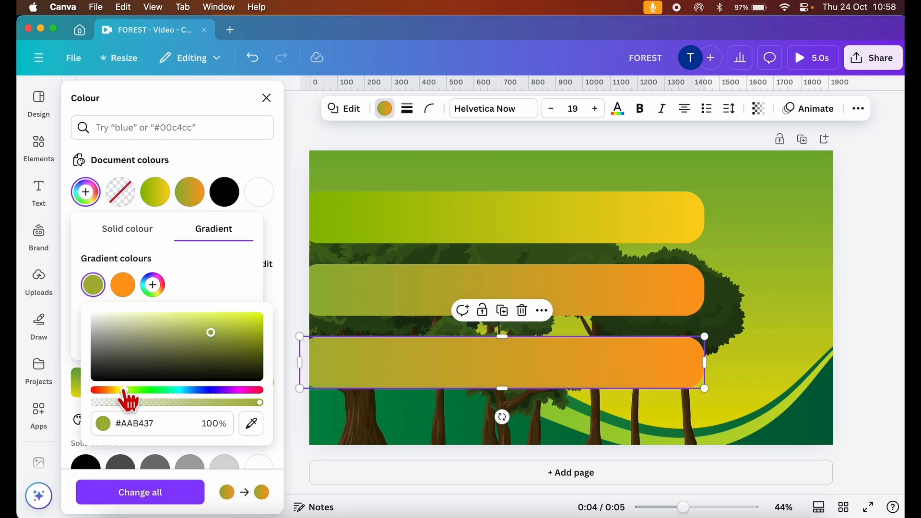
drag(212, 335, 223, 338)
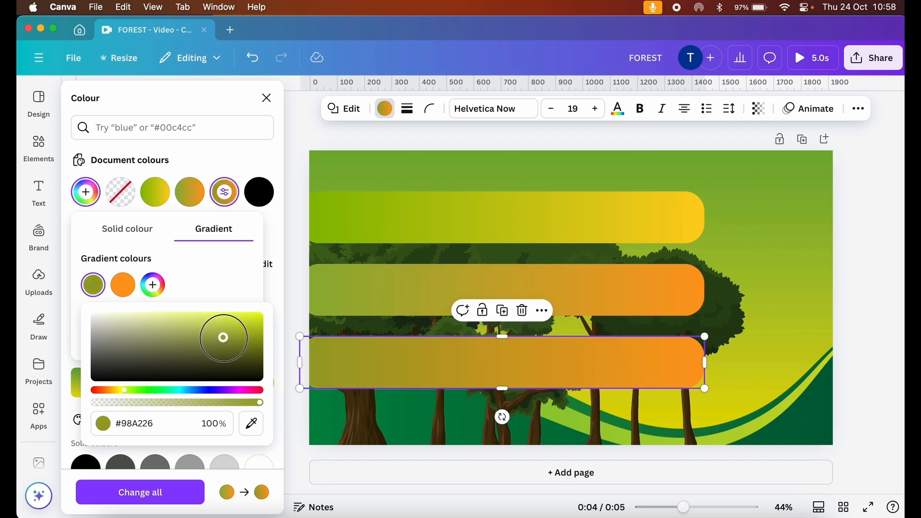
Change the third bar's orange gradient colour to the redder orange #FF6E1C and deselect the bar
click(123, 286)
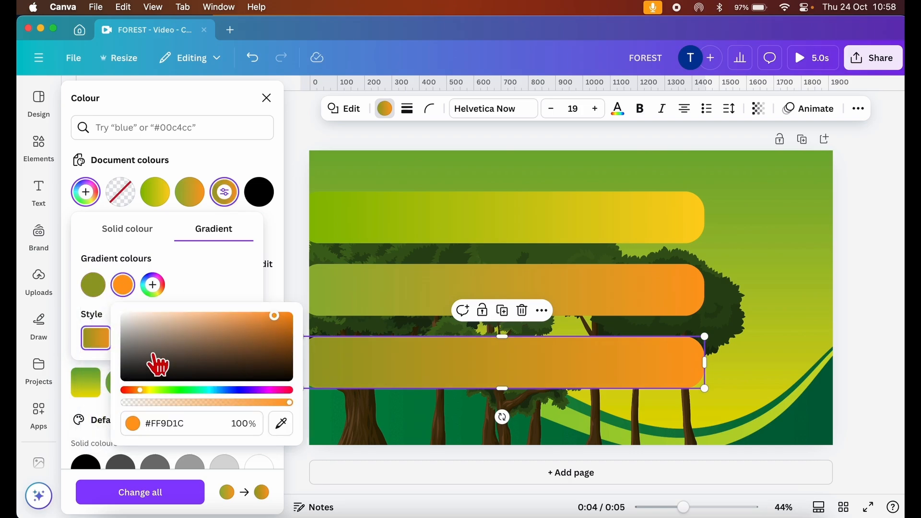
drag(141, 391, 134, 391)
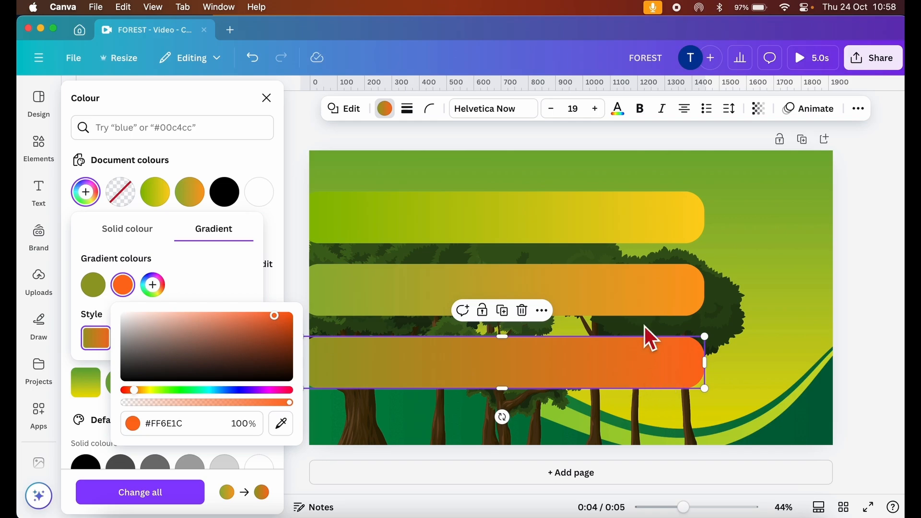
click(278, 243)
click(279, 243)
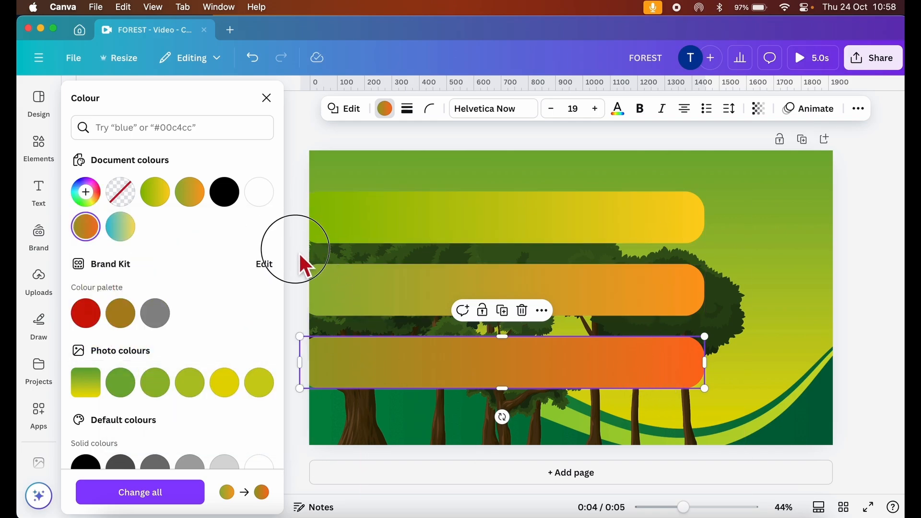
click(296, 251)
click(345, 129)
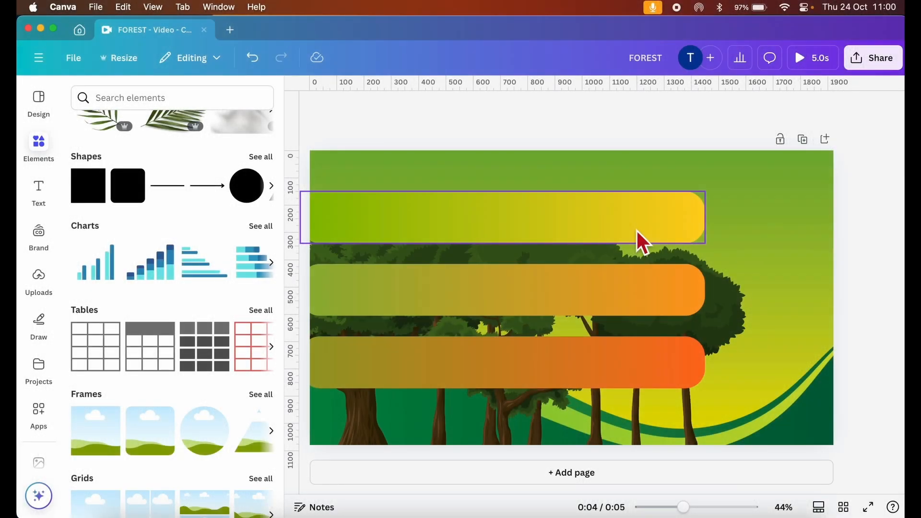
Select all three gradient bars and shift them together slightly down and to the left on the page
click(636, 230)
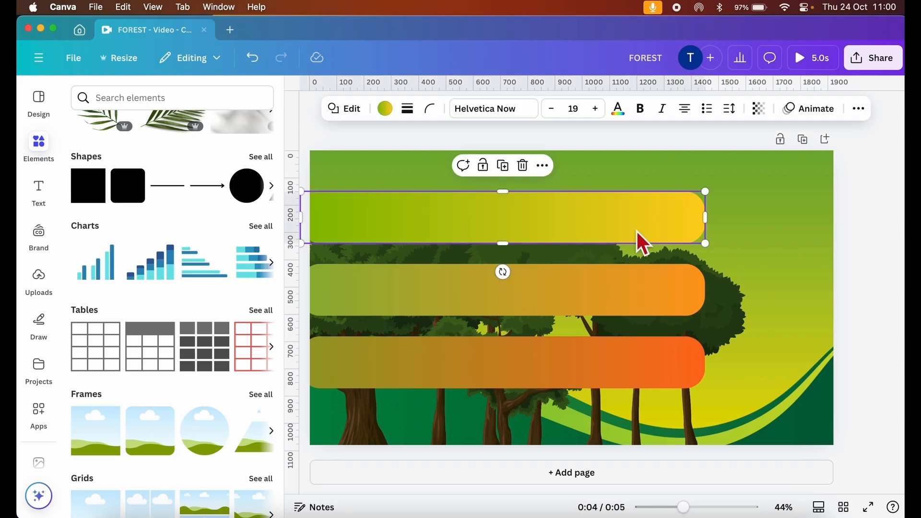
shift+click(643, 290)
shift+click(644, 358)
drag(644, 359, 645, 374)
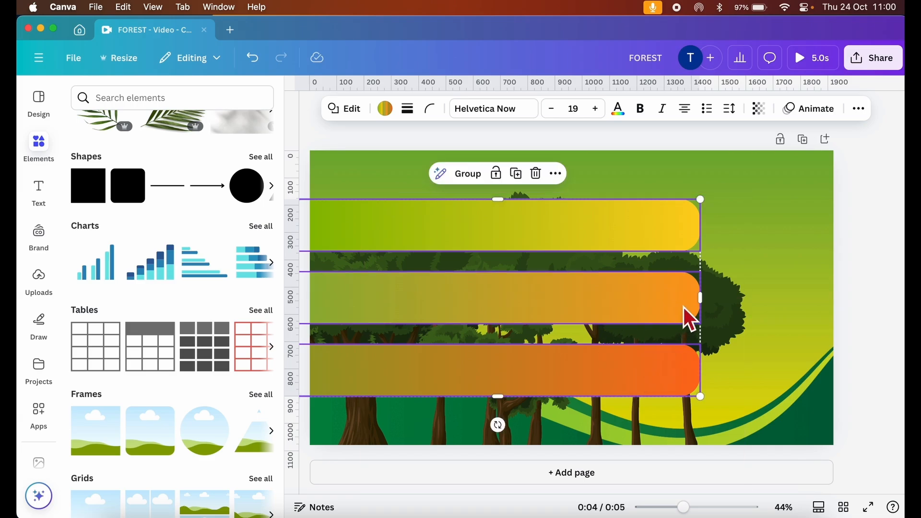
drag(641, 296, 631, 298)
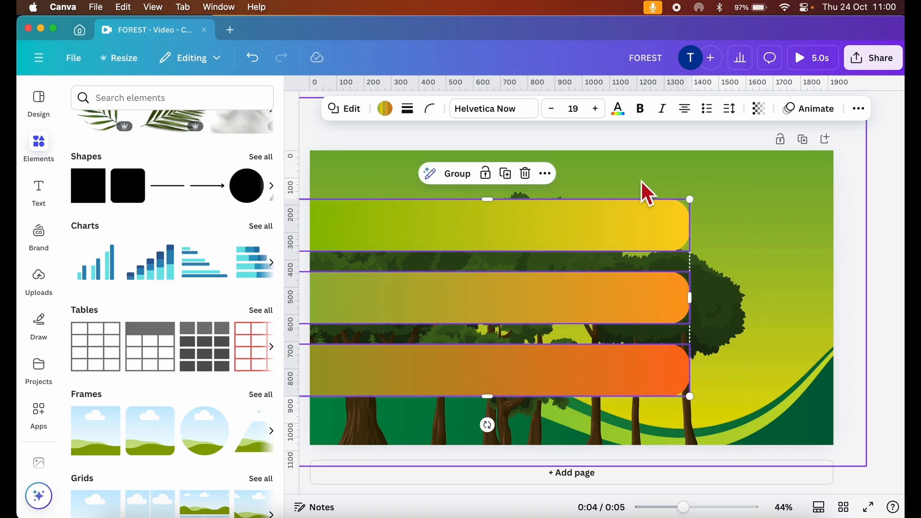
click(641, 145)
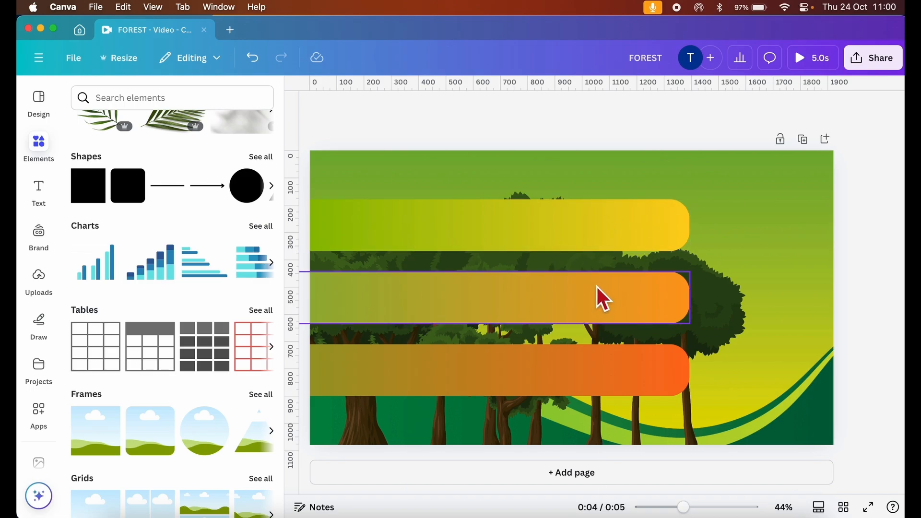
Stagger the bars by sliding the bottom one left to end at about 800 px and the top one to about 1120 px
click(621, 384)
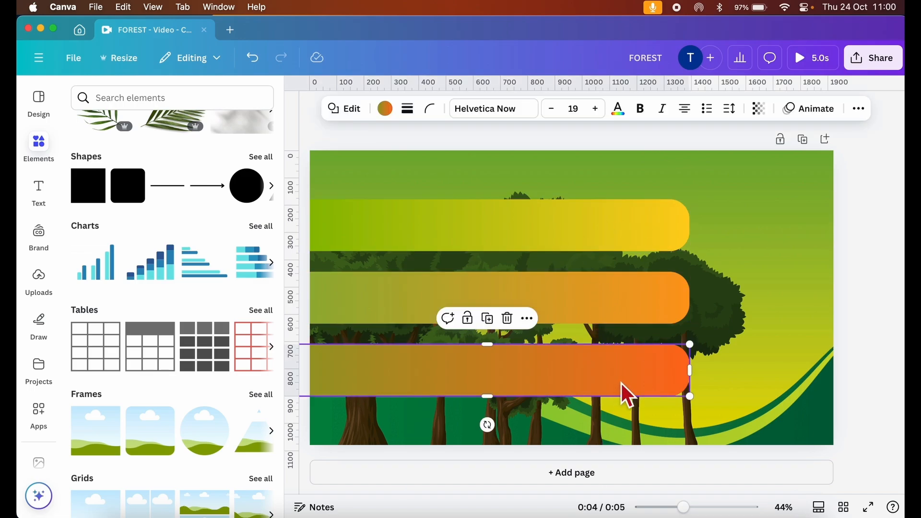
drag(621, 382, 468, 392)
click(587, 233)
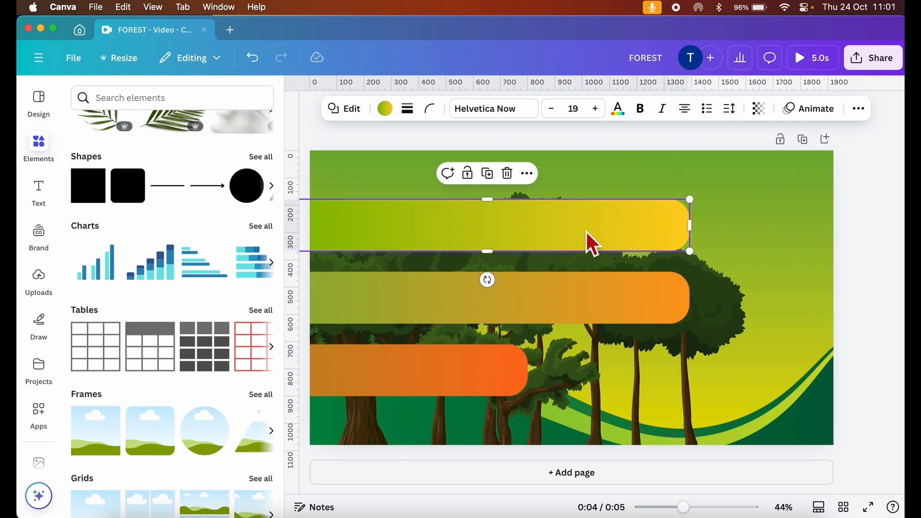
click(600, 231)
drag(603, 231, 538, 242)
click(523, 141)
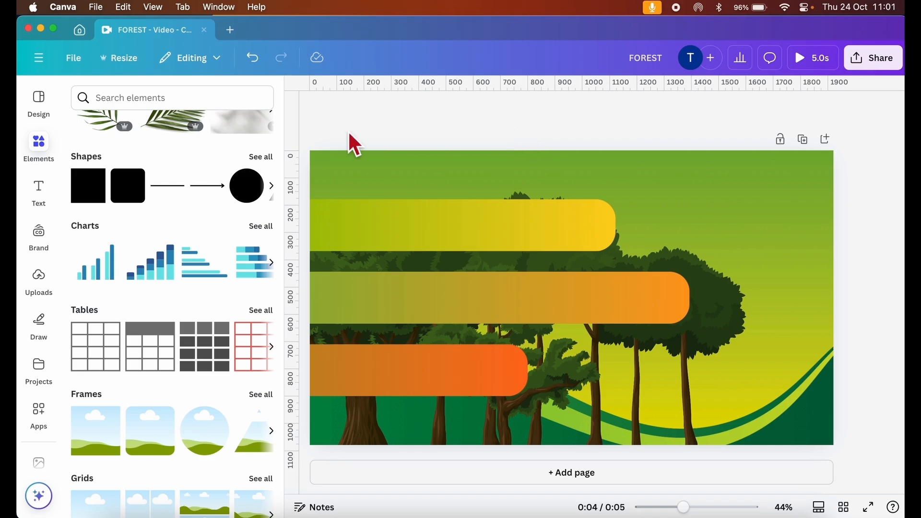
Add a text box reading FOREST and enlarge it to font size 154
click(39, 191)
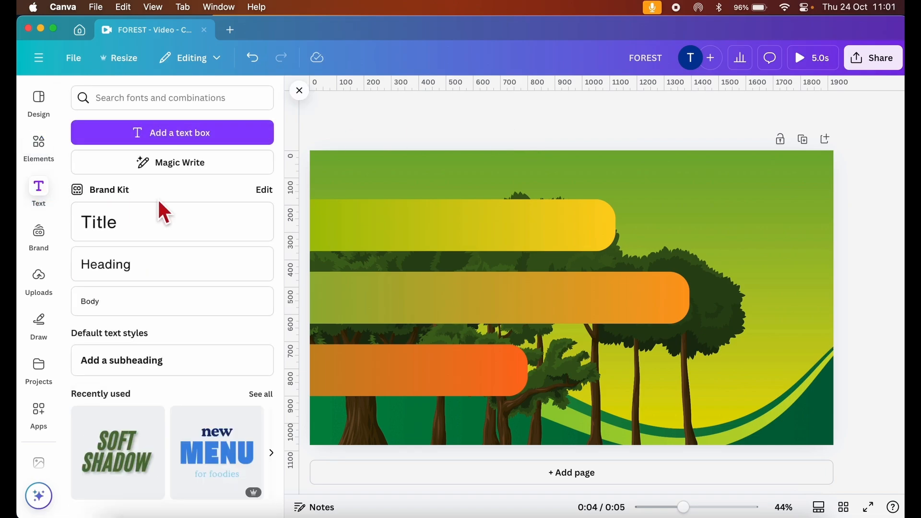
click(197, 138)
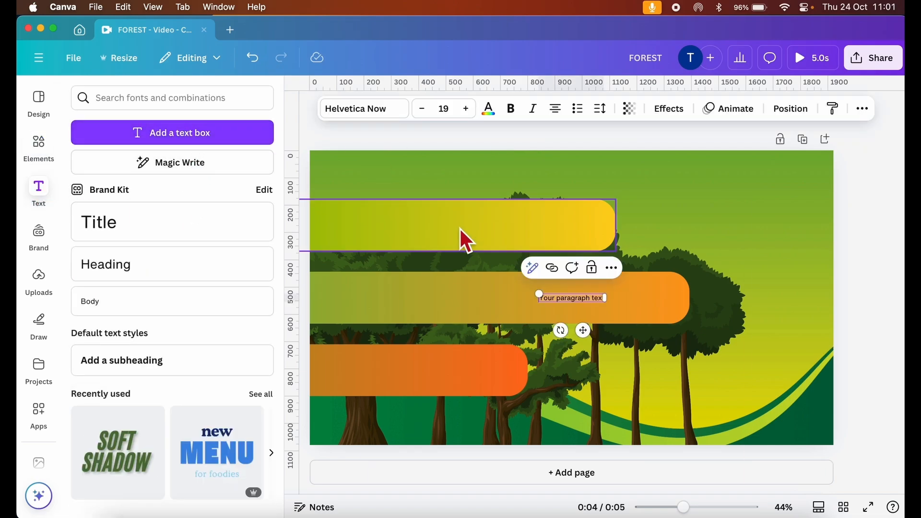
key(BackSpace)
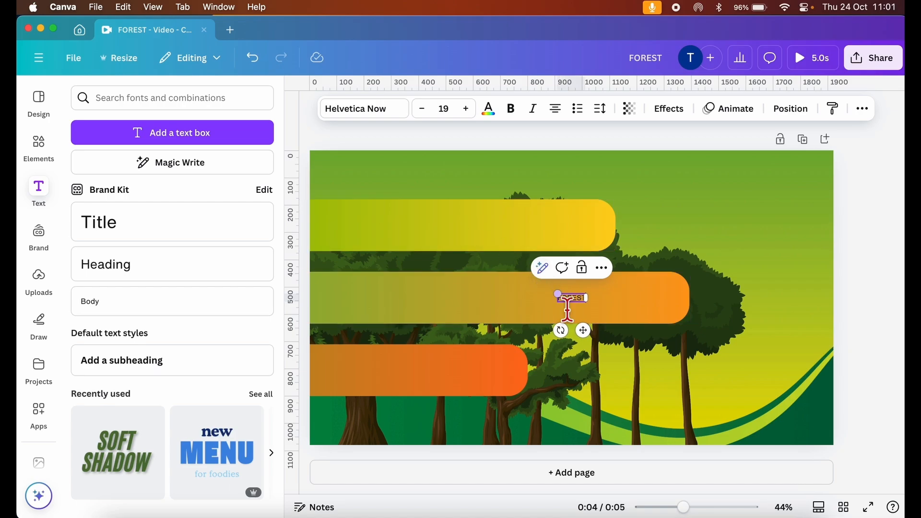
drag(558, 294, 379, 200)
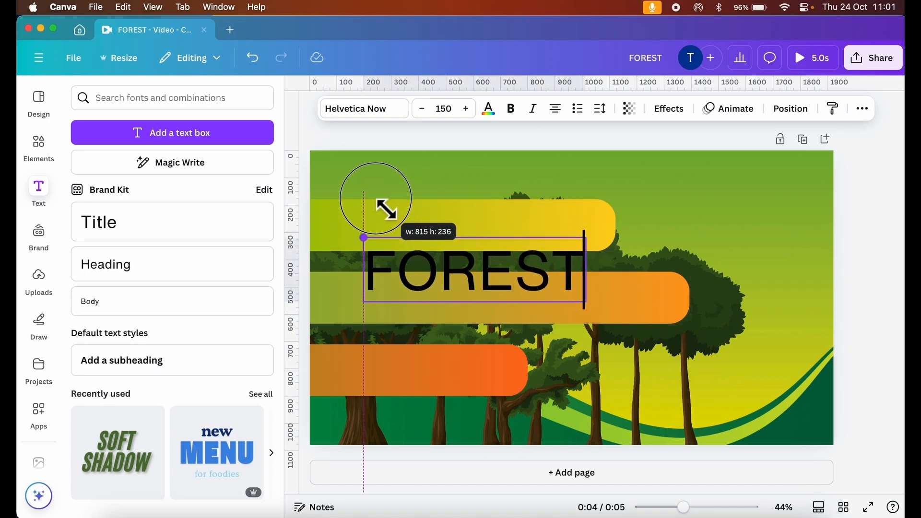
Set the FOREST text in the Horizon font and widen its box so the word fits on one line
click(437, 281)
double_click(437, 281)
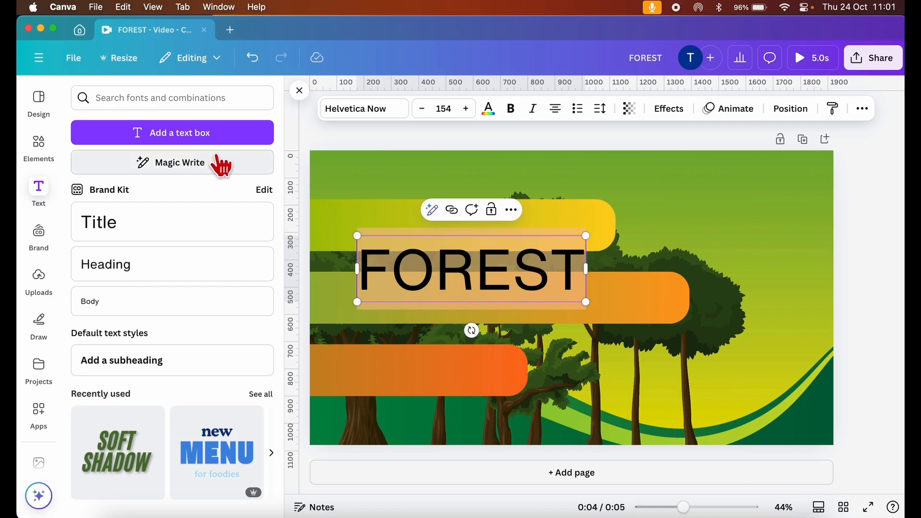
click(358, 120)
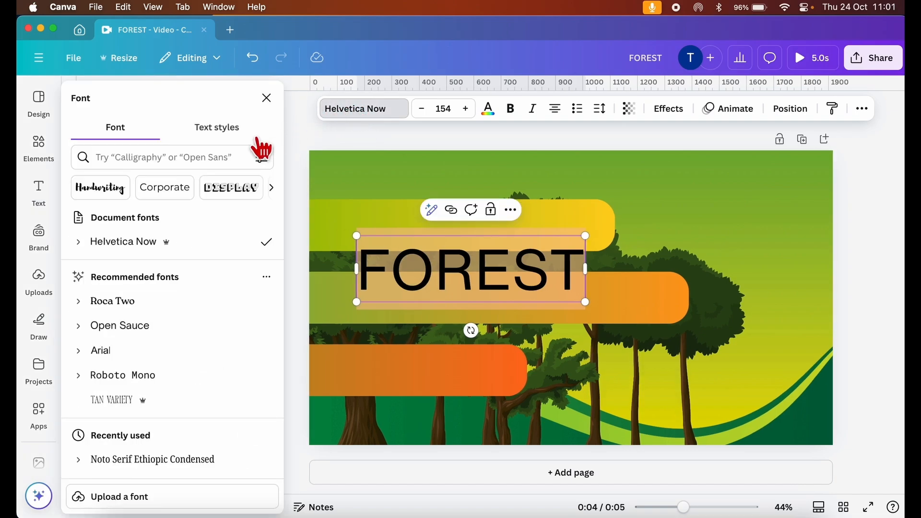
scroll(184, 264, down, 5)
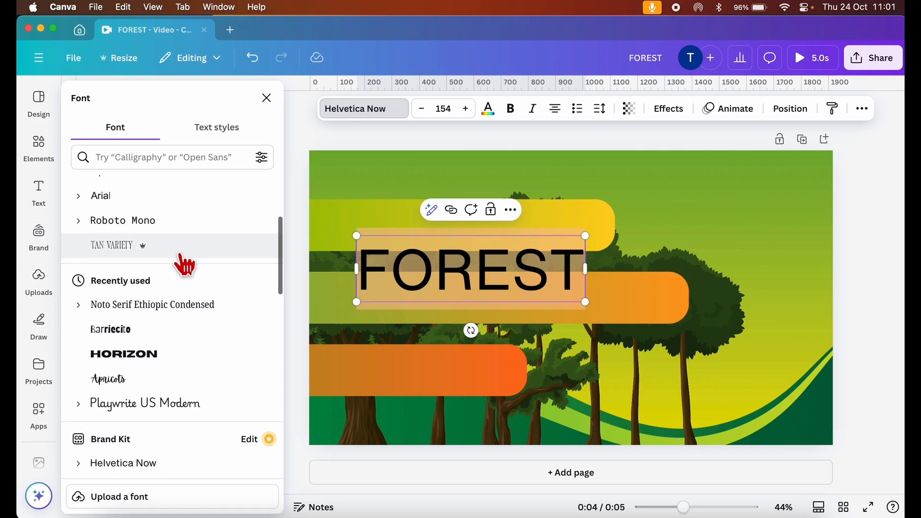
click(152, 357)
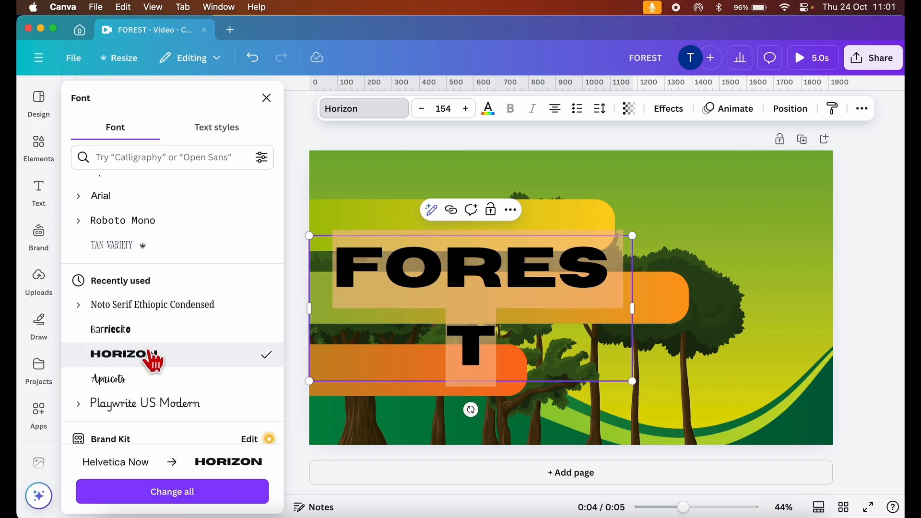
drag(634, 309, 685, 322)
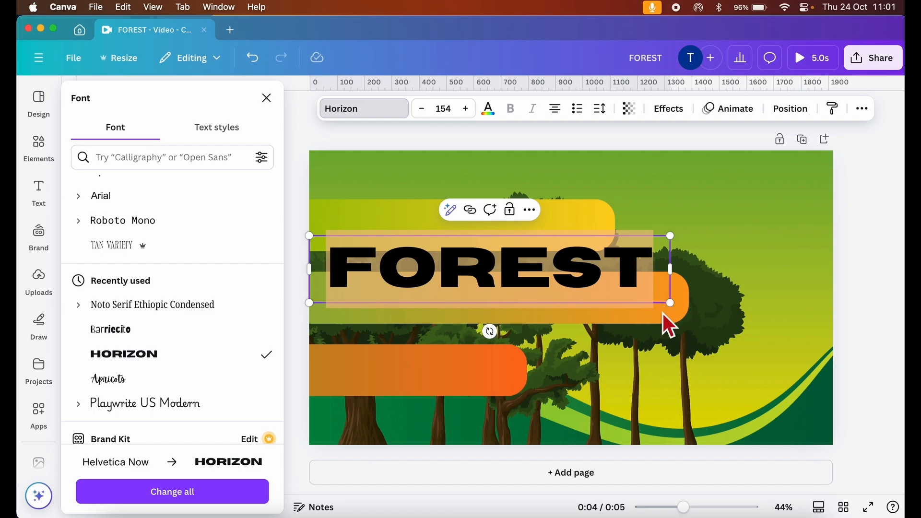
Rotate the FOREST title 90° and move it to the page's right side
drag(490, 332, 352, 279)
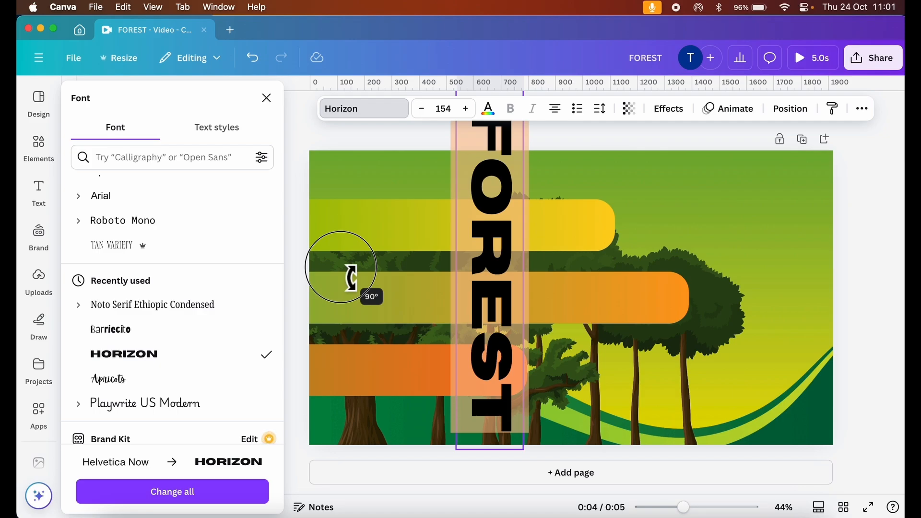
drag(352, 278, 351, 276)
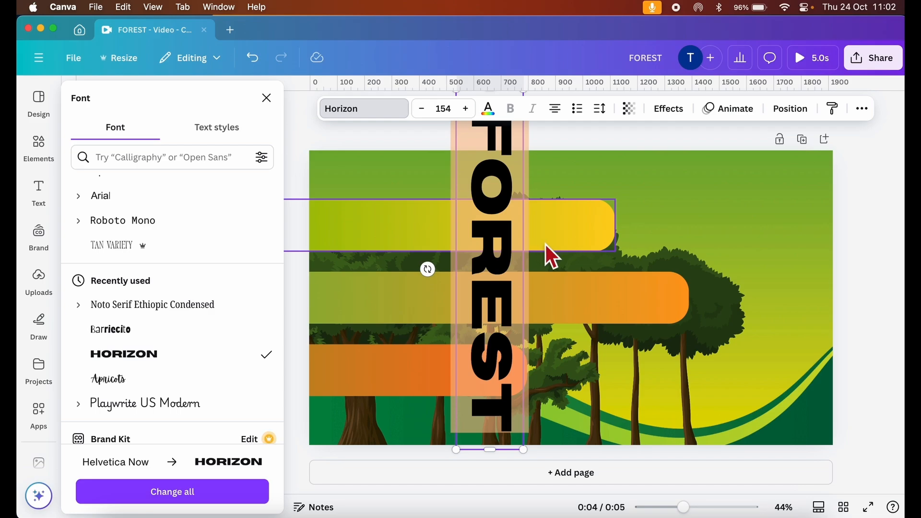
click(572, 138)
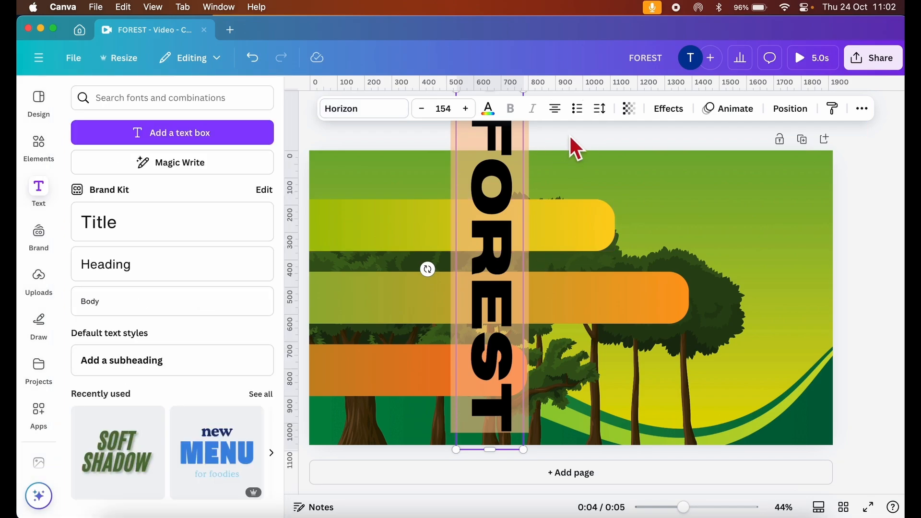
click(426, 137)
drag(502, 204, 796, 247)
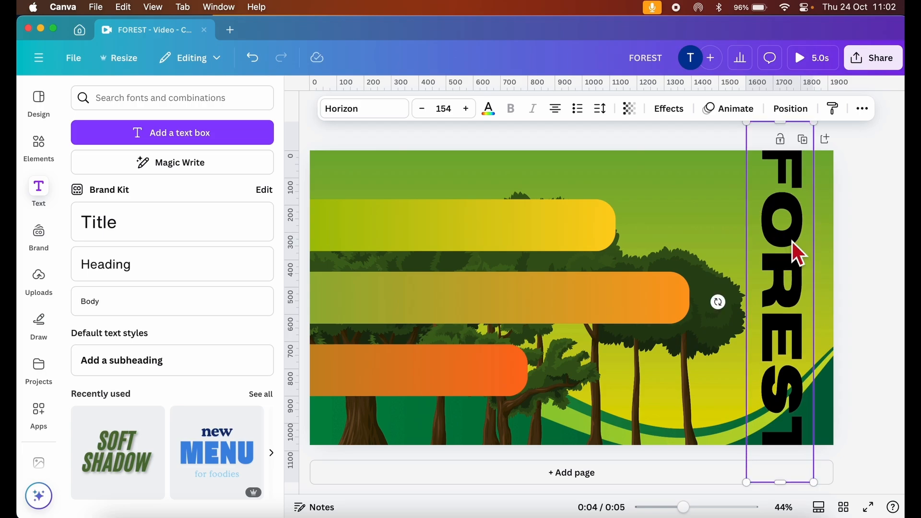
Tighten the vertical FOREST title's letter spacing to -200
double_click(789, 239)
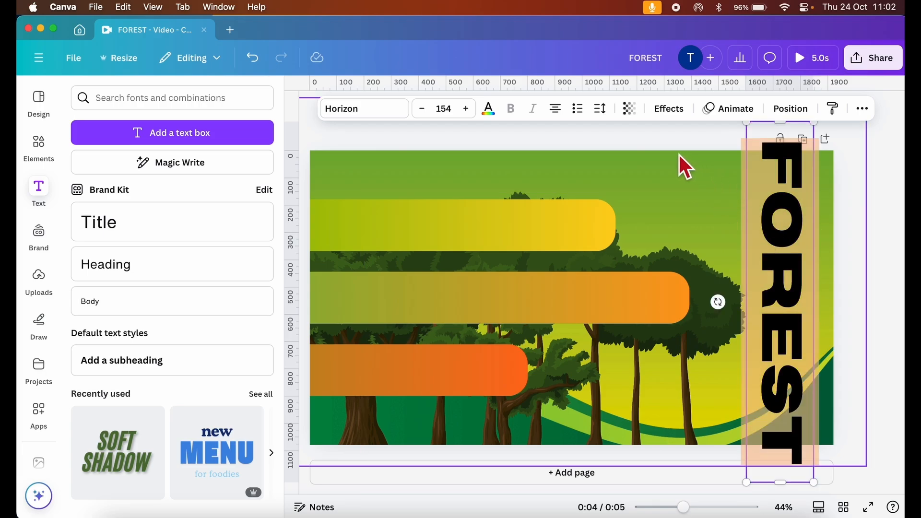
click(603, 111)
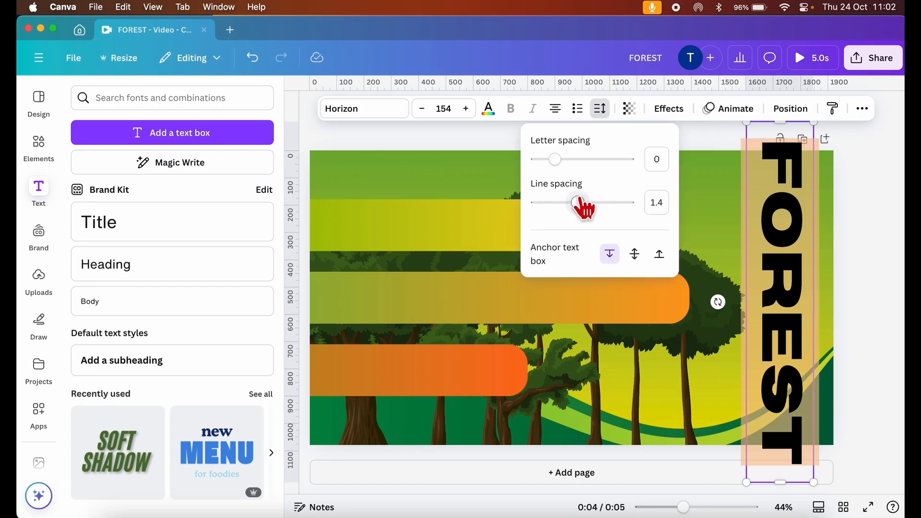
drag(554, 160, 537, 160)
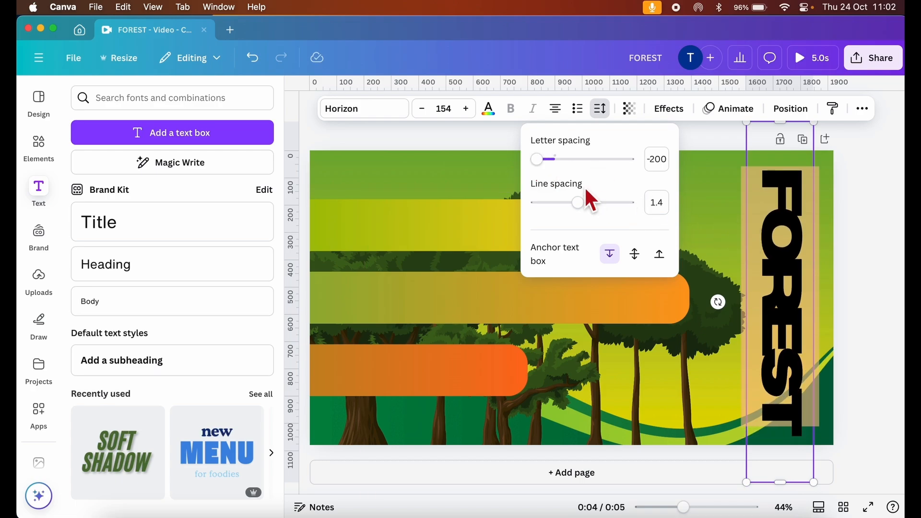
drag(537, 161, 536, 161)
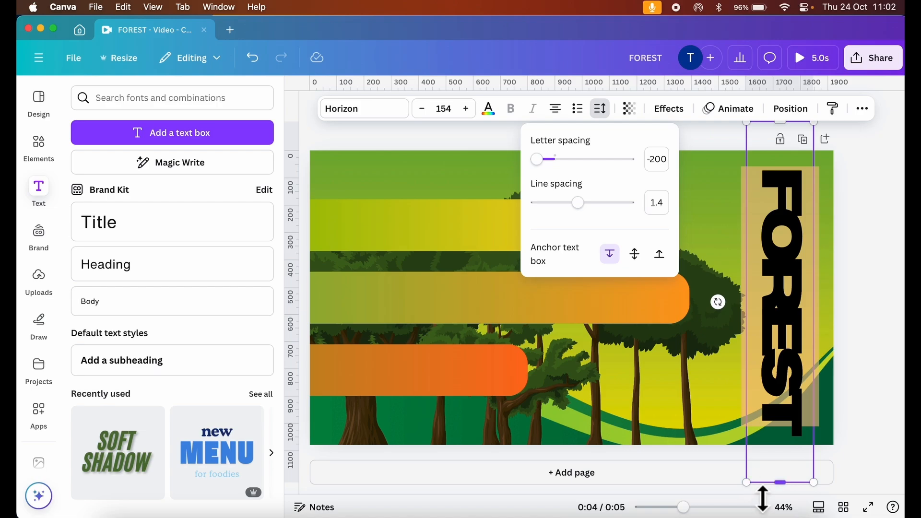
Enlarge the FOREST title to font size 160 and position it close to the page's right edge, within the page height
drag(757, 495, 745, 506)
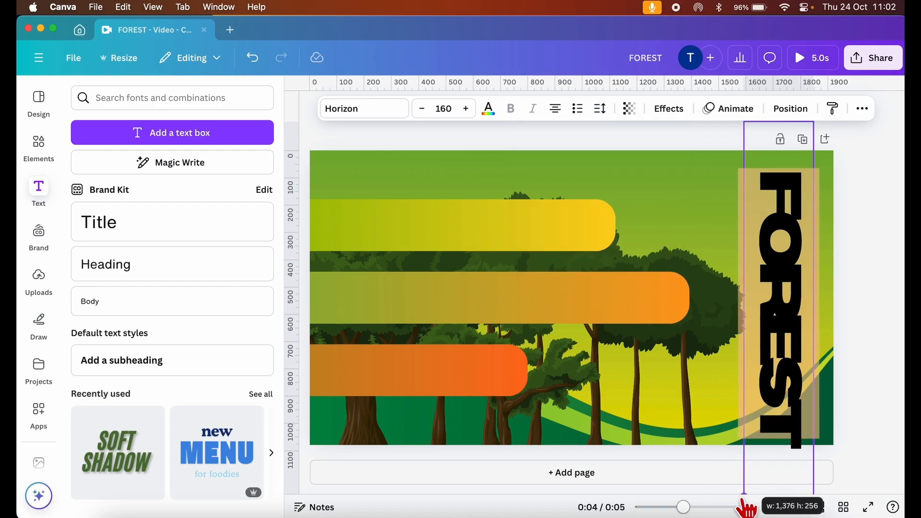
click(864, 338)
click(779, 325)
mouse_move(779, 325)
mouse_down()
mouse_move(797, 322)
mouse_move(791, 315)
mouse_up()
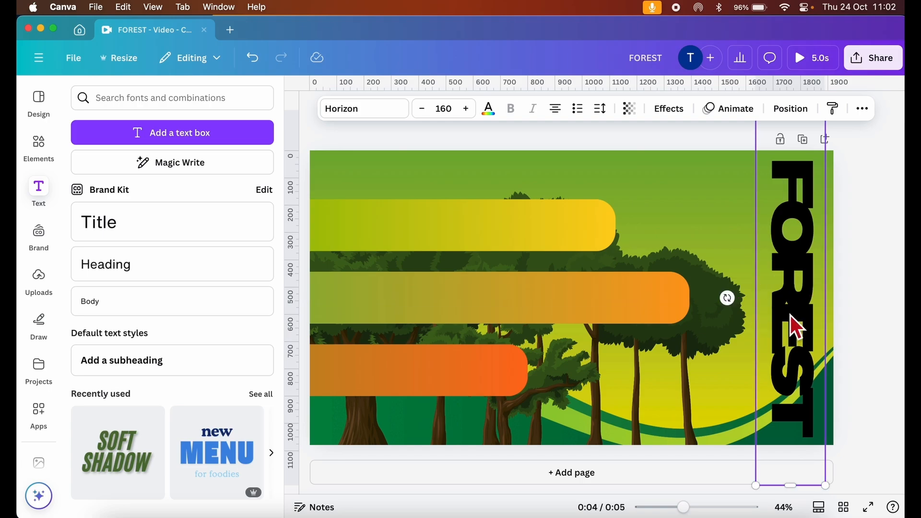
Colour the FOREST title with the yellow-green from the photo colours
click(489, 111)
click(262, 349)
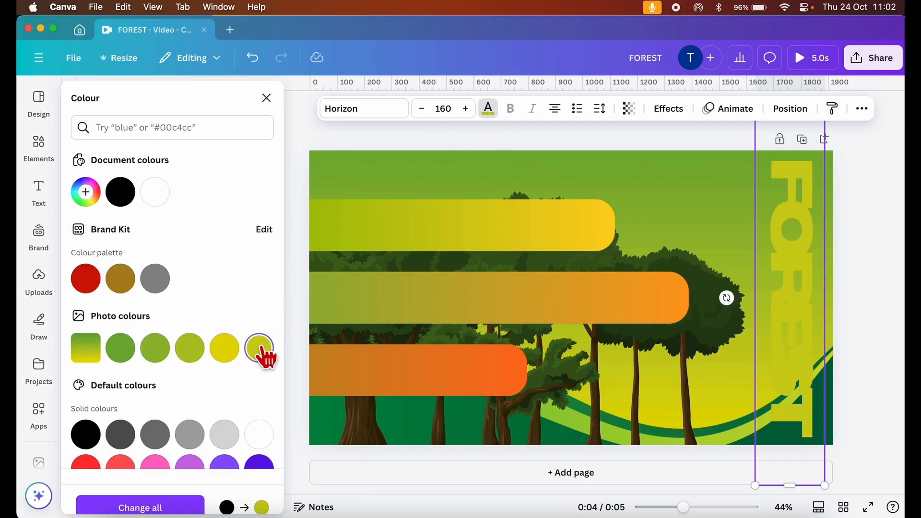
Try yellow, green, violet and orange solid colours on the FOREST title
click(226, 351)
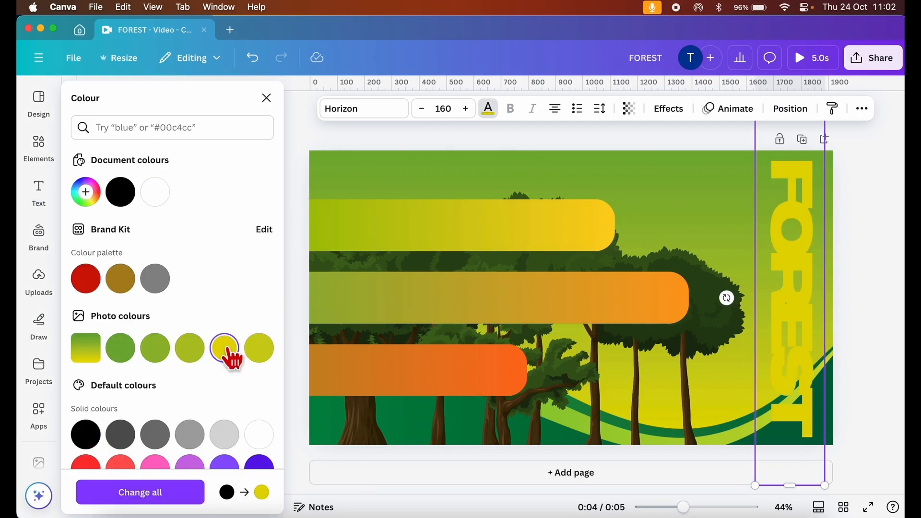
click(122, 357)
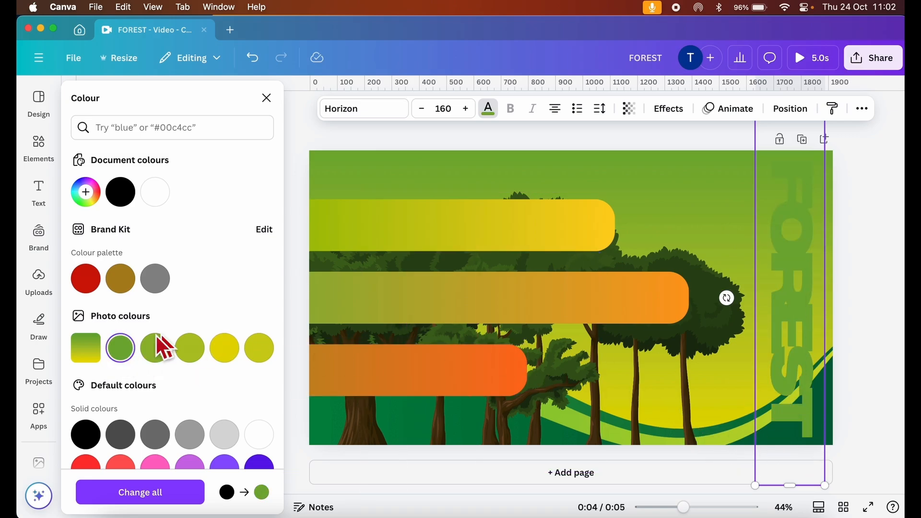
scroll(139, 393, down, 2)
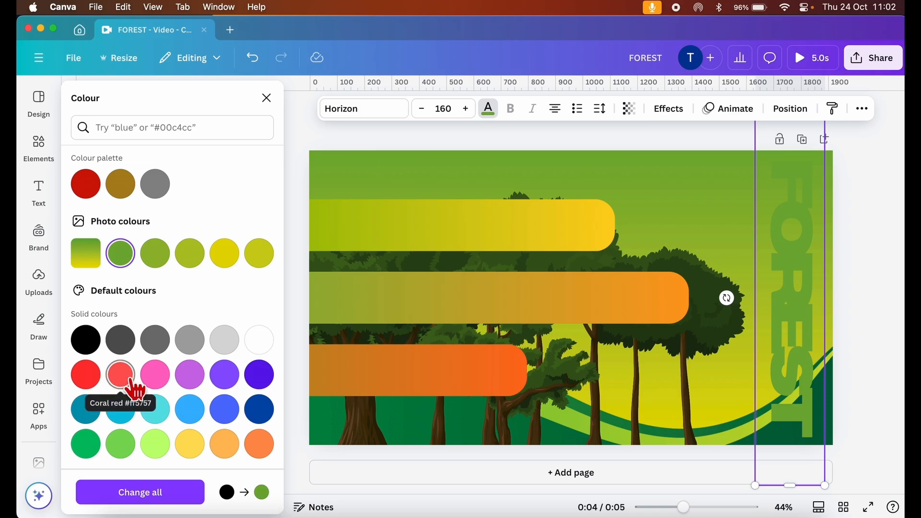
click(226, 378)
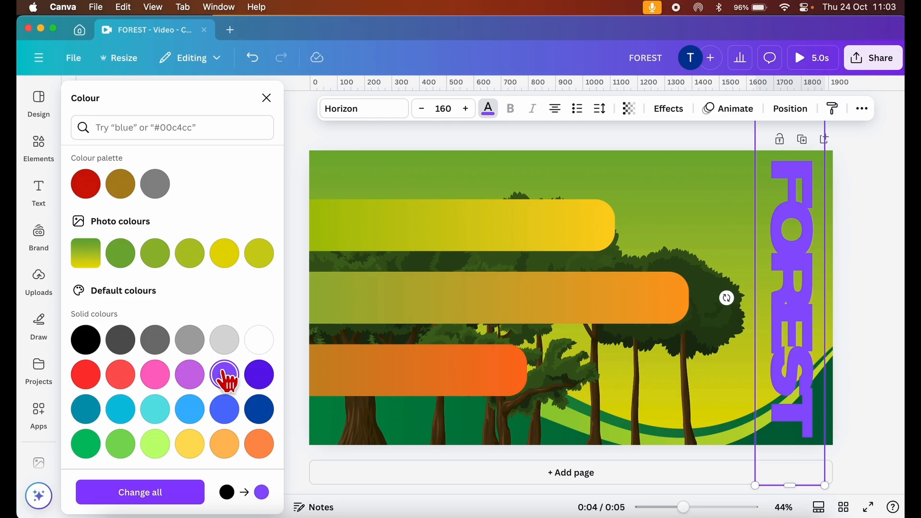
click(259, 382)
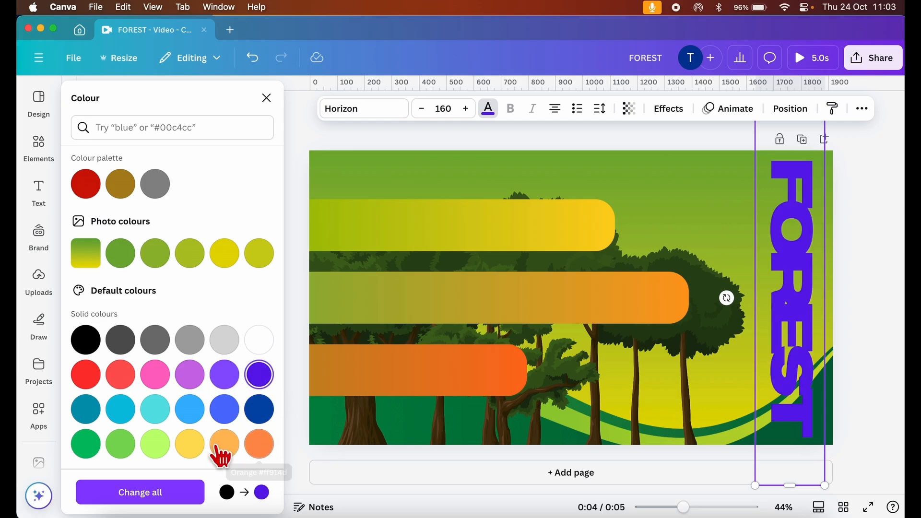
click(234, 455)
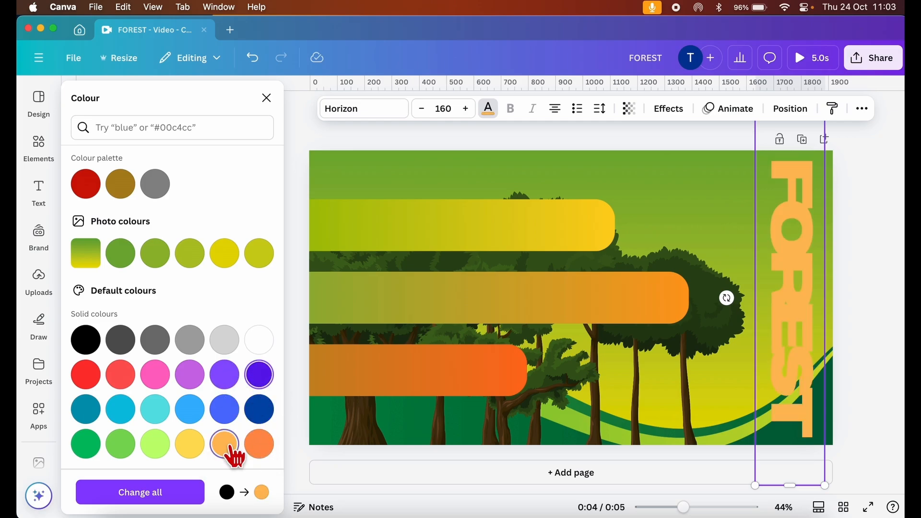
click(263, 449)
click(388, 138)
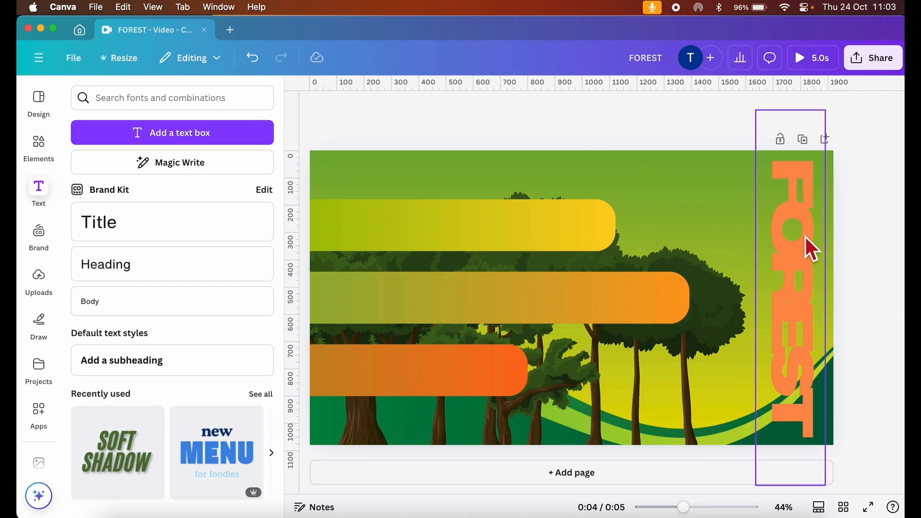
Colour the vertical FOREST title white from the document colours and deselect it
click(801, 312)
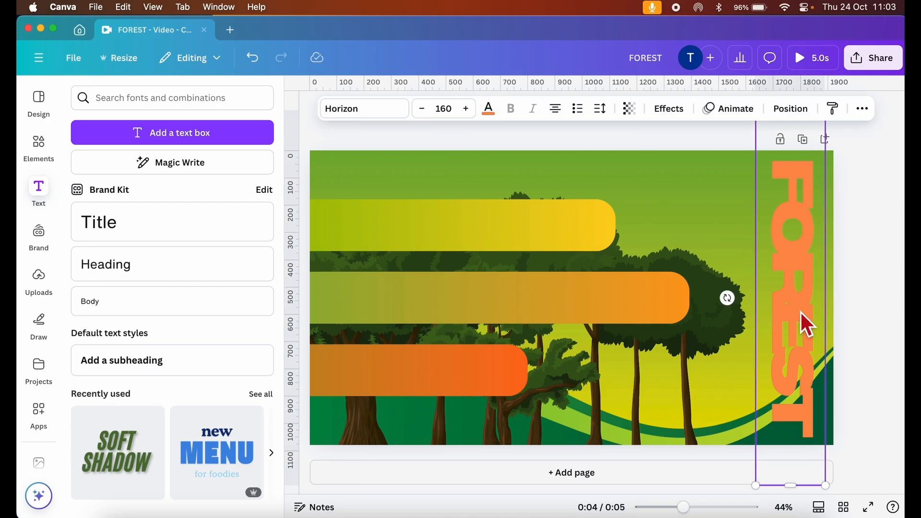
click(488, 110)
click(192, 192)
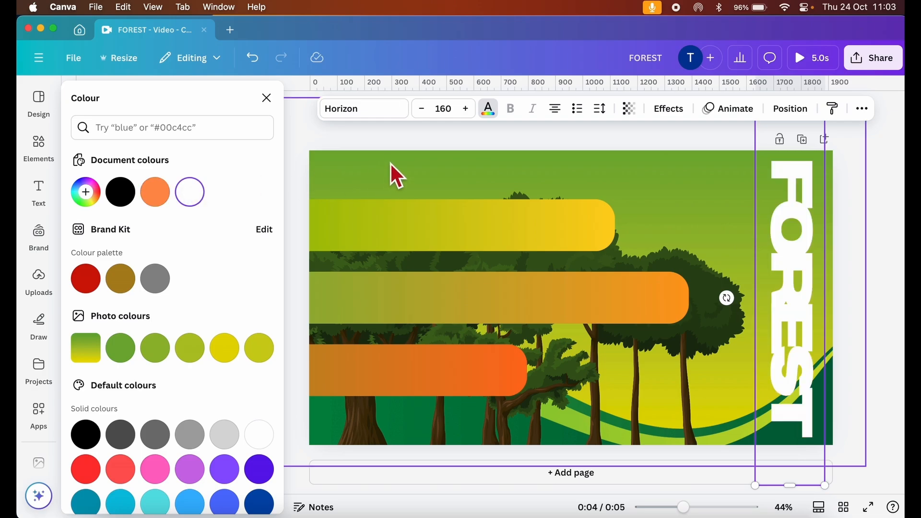
click(379, 140)
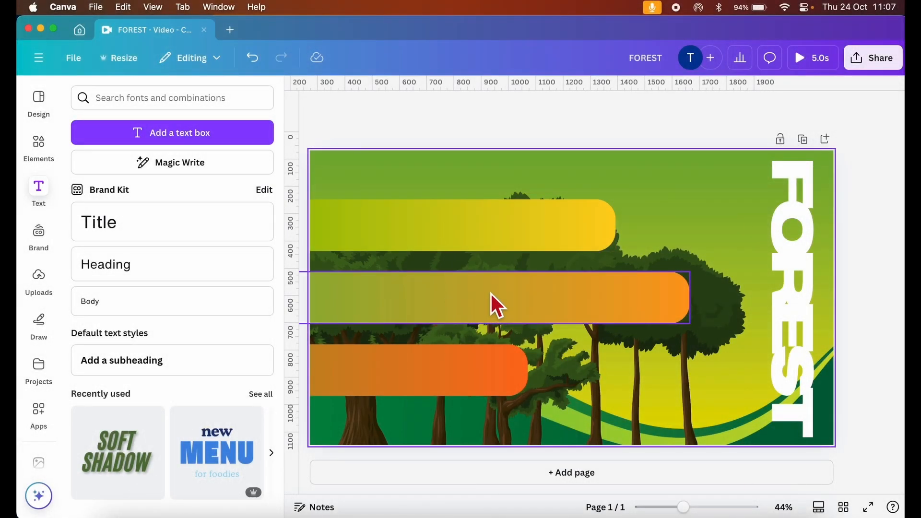
Reorder the layers so the tree group lies behind the round tree, with the yellow gradient bar between them
click(482, 227)
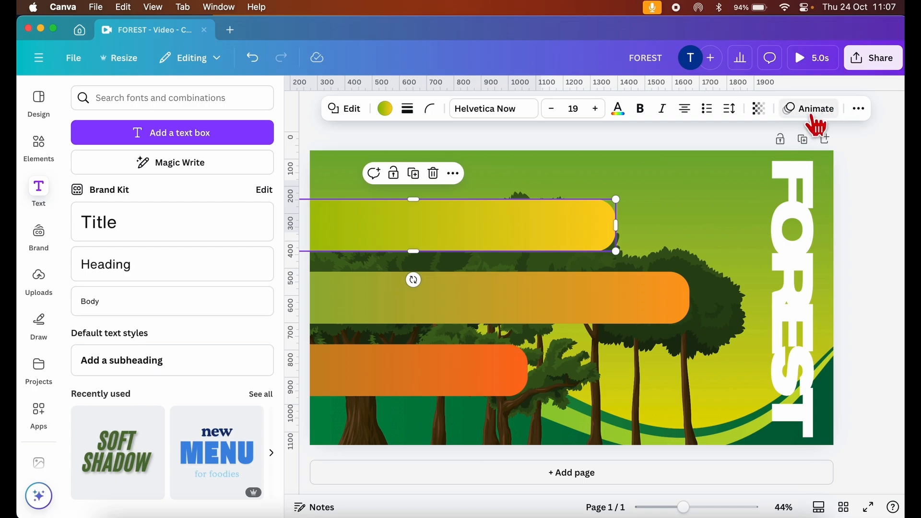
click(861, 114)
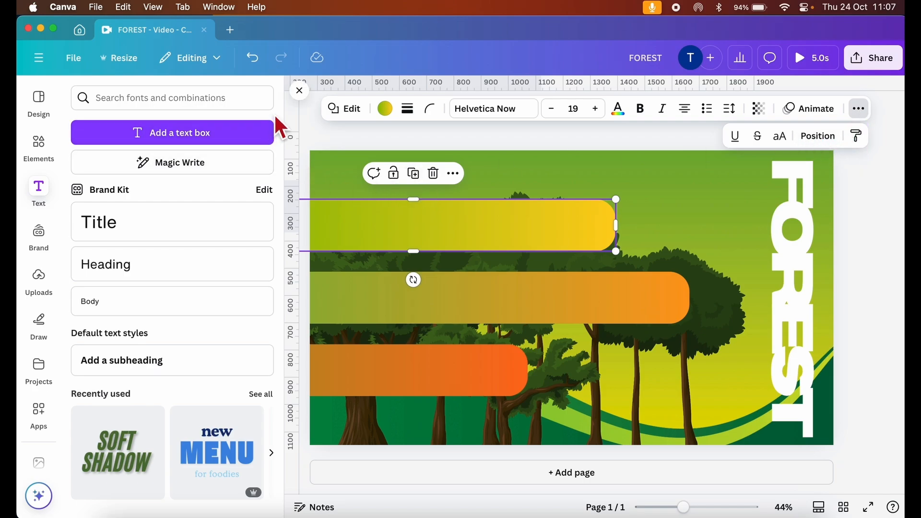
click(300, 90)
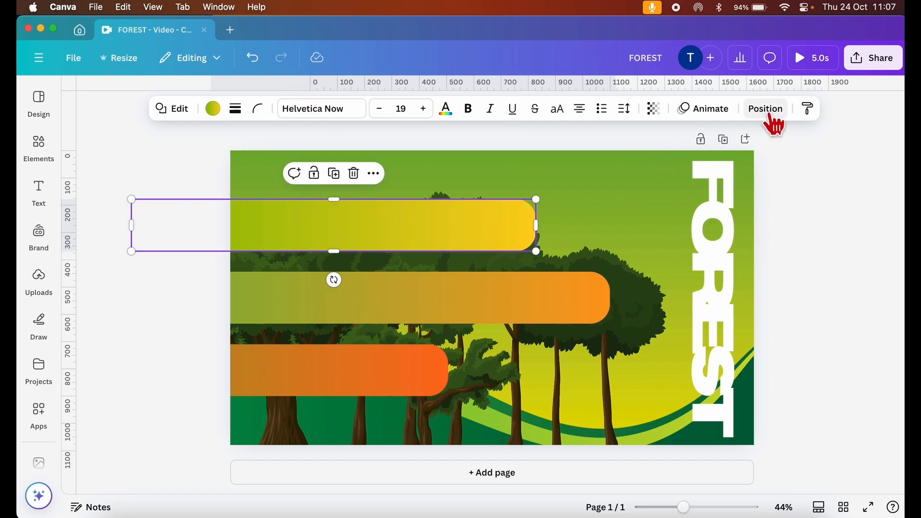
click(774, 114)
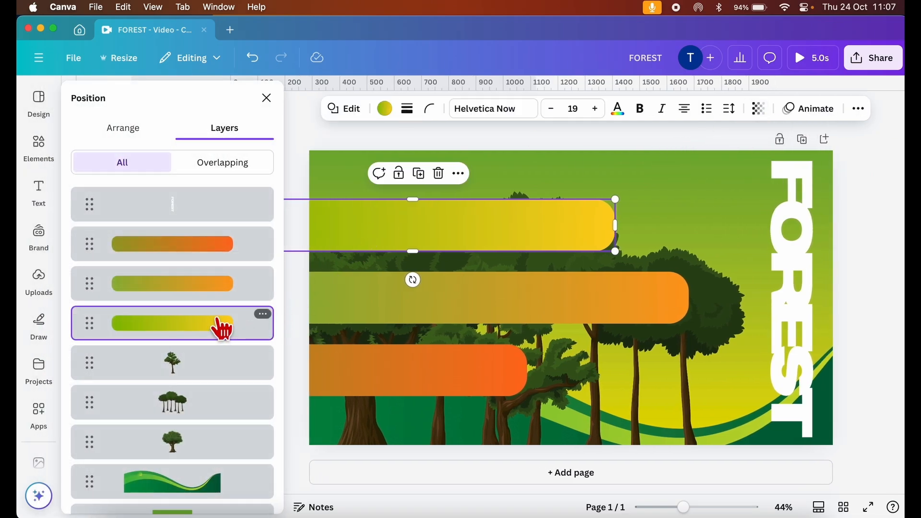
drag(226, 328, 221, 419)
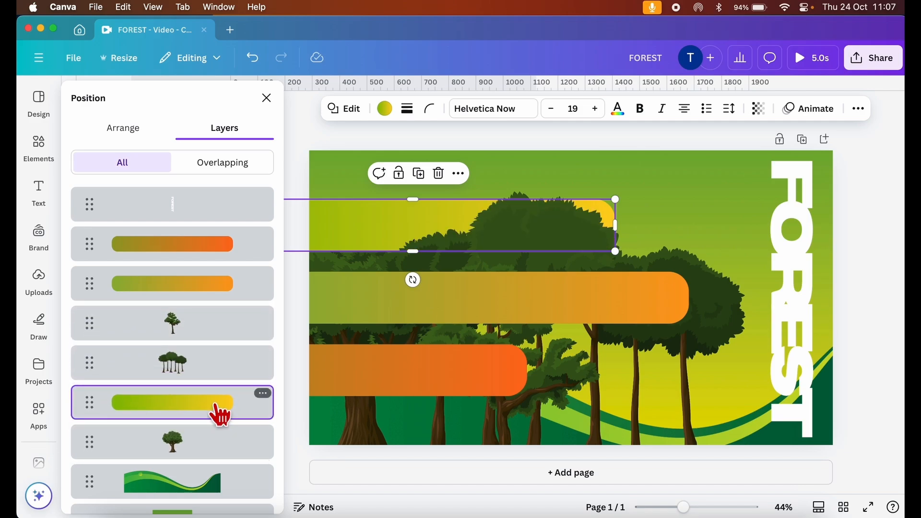
drag(220, 403, 218, 332)
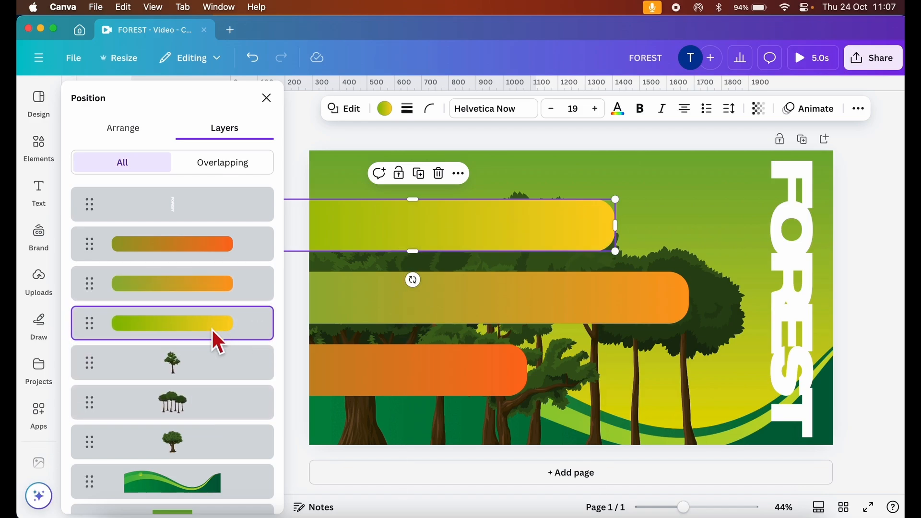
drag(199, 402, 194, 442)
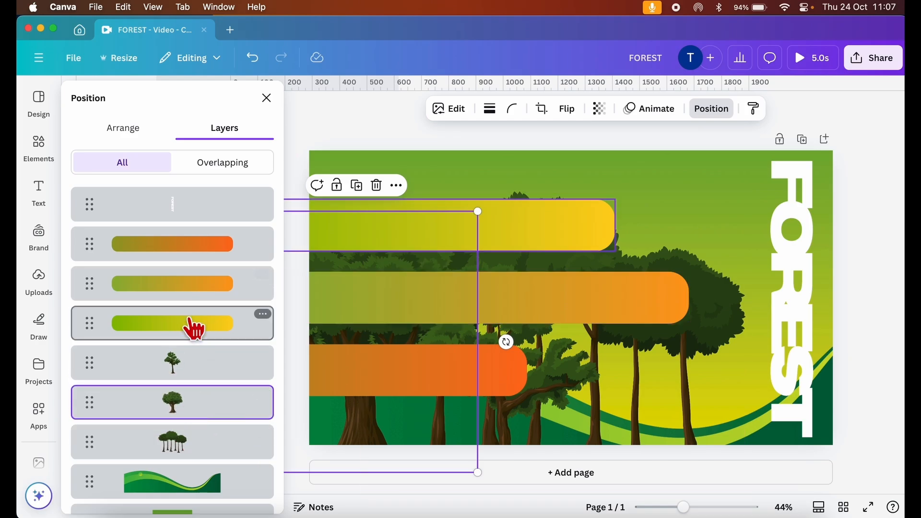
drag(194, 329, 196, 389)
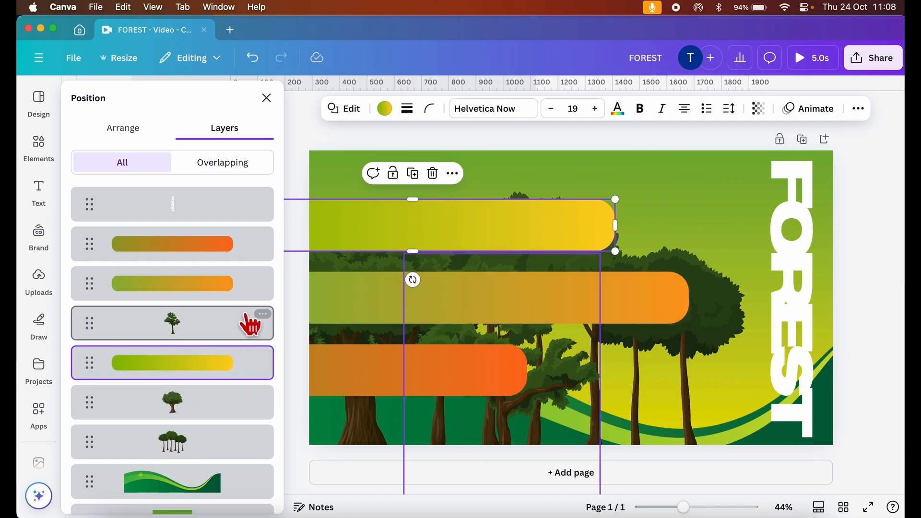
drag(216, 329, 210, 421)
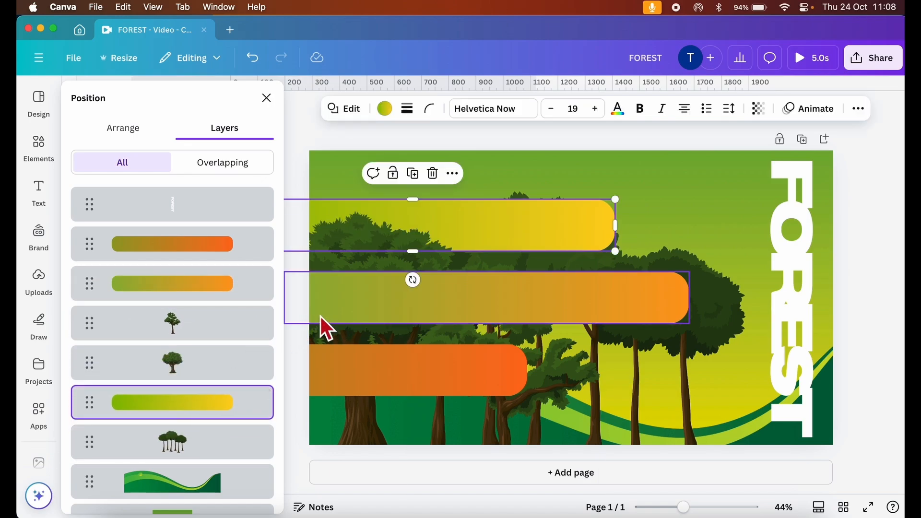
Place the red-orange bar's layer directly behind the front tree and shift that tree towards the page's left edge
click(208, 291)
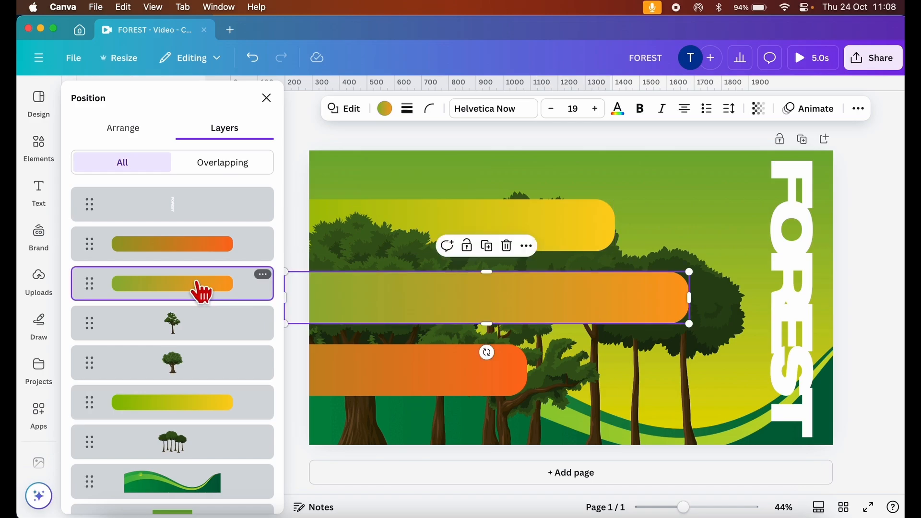
drag(205, 251, 205, 338)
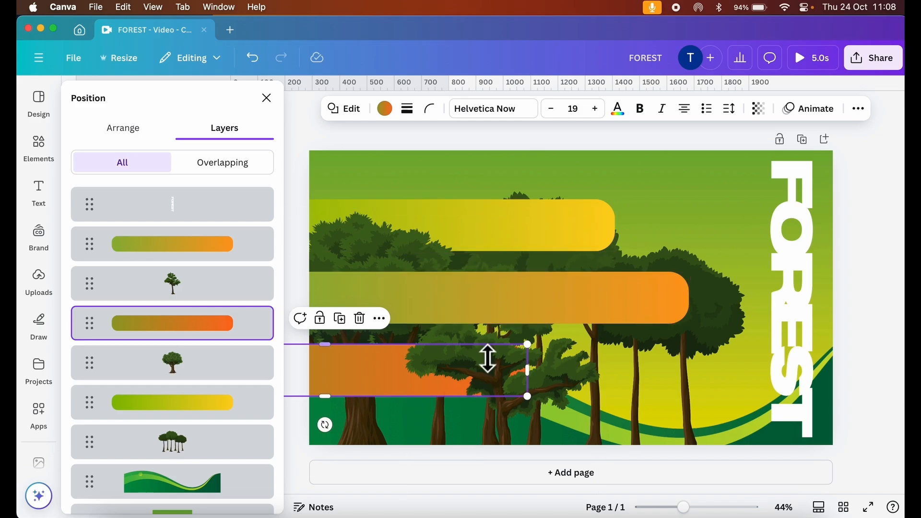
click(573, 379)
drag(563, 382, 460, 383)
Lengthen the red-orange bar by extending its rounded right end past the front tree's branches
click(517, 364)
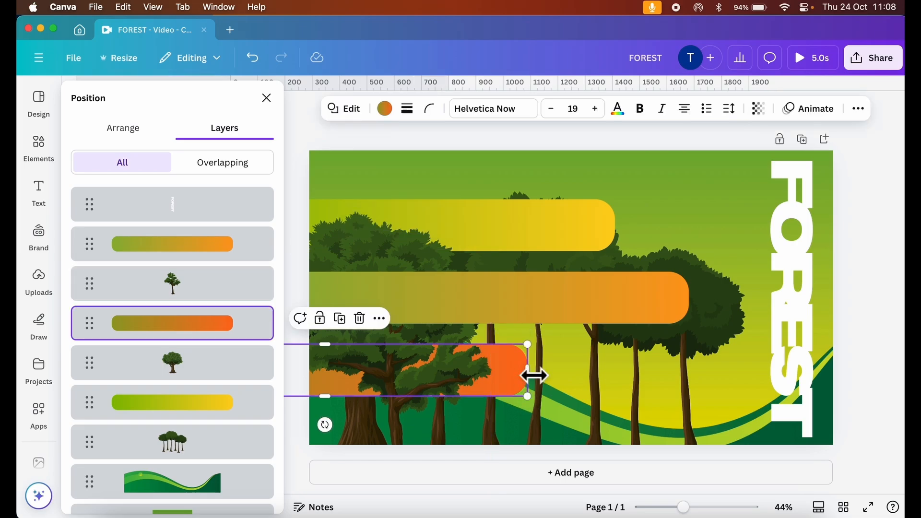
click(530, 371)
click(512, 372)
drag(527, 372, 576, 375)
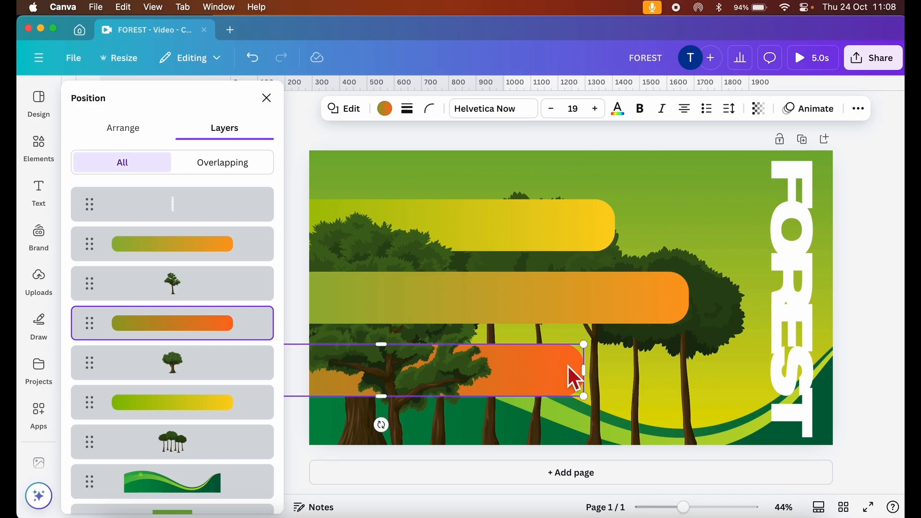
click(568, 365)
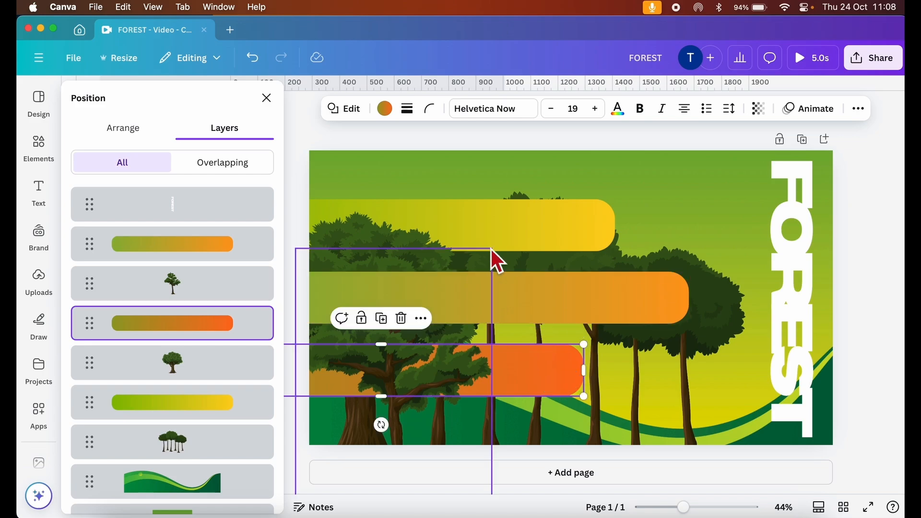
Move the middle orange bar's layer just in front of the tree group and the yellow bar's layer directly behind the round tree
click(472, 299)
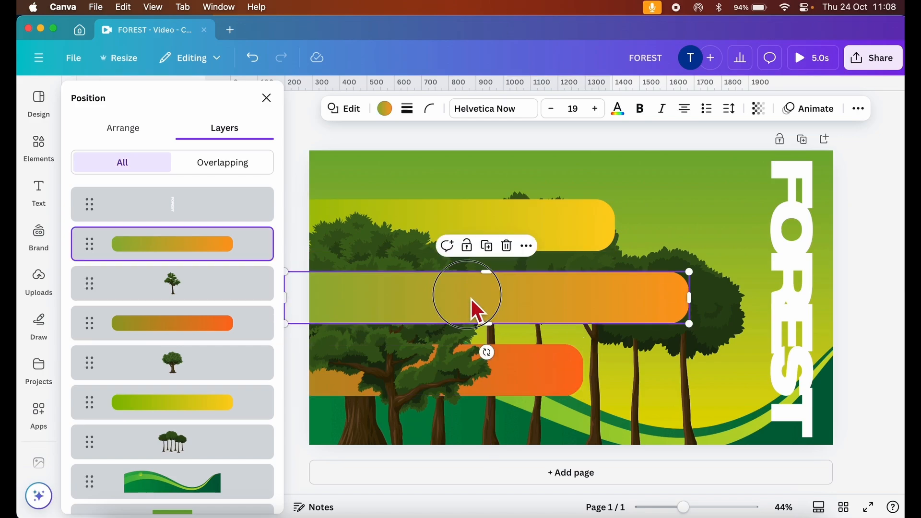
drag(243, 253, 217, 244)
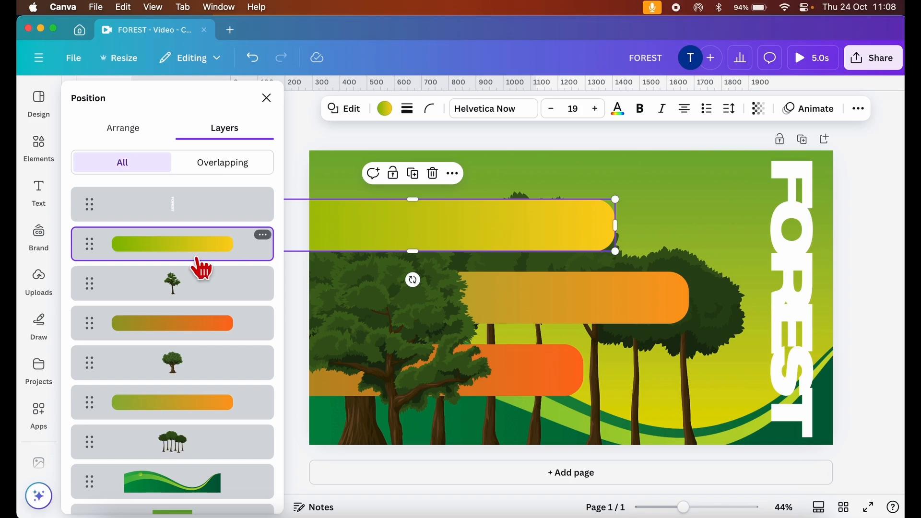
drag(198, 261, 211, 348)
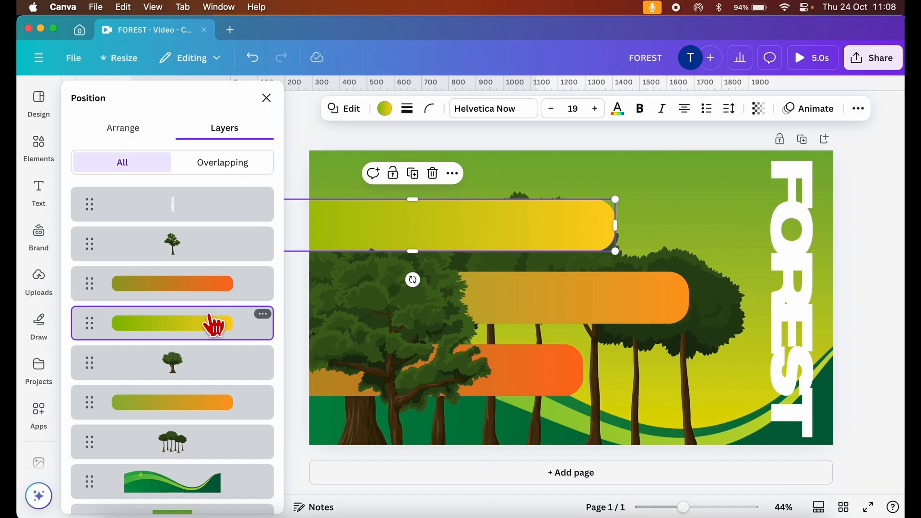
drag(211, 326, 214, 387)
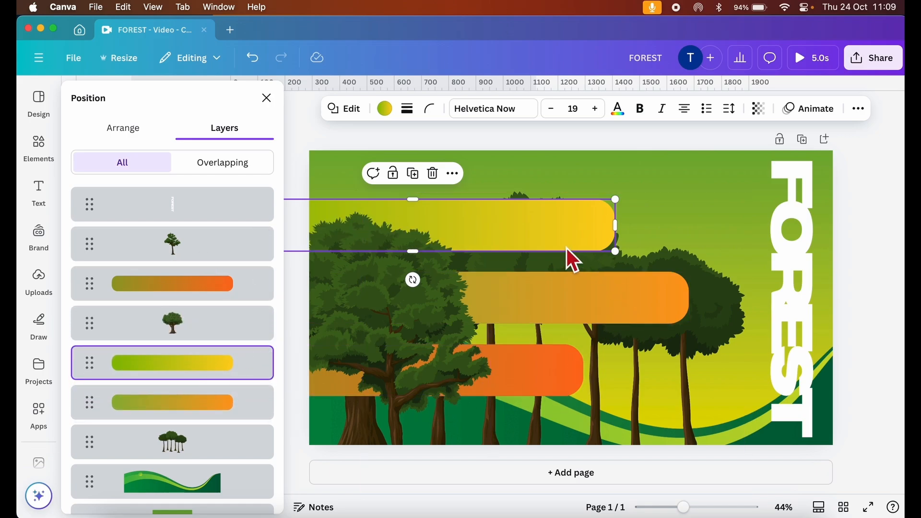
Reposition the front tree and the round tree so they overlap at the page's left edge, covering the left parts of the gradient bars
drag(415, 383, 469, 385)
drag(364, 228, 331, 233)
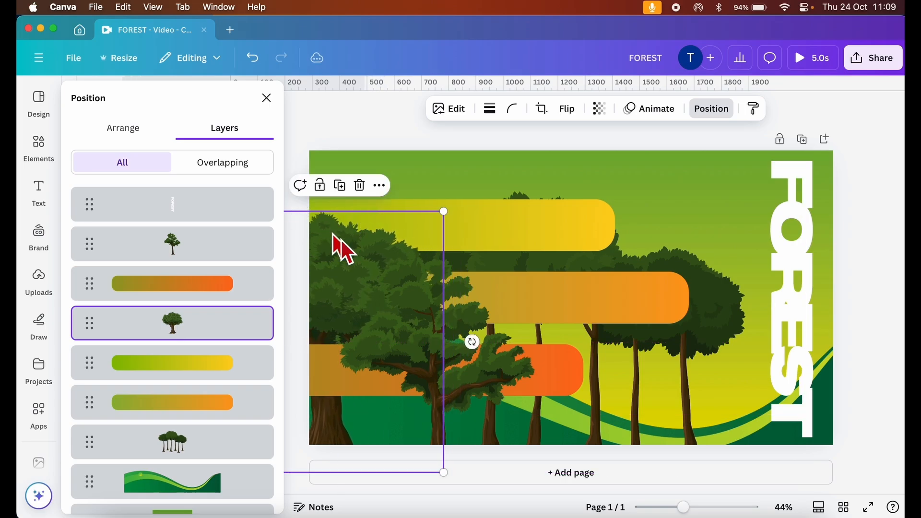
mouse_move(428, 335)
mouse_down()
mouse_move(411, 346)
mouse_move(426, 335)
mouse_move(421, 322)
mouse_up()
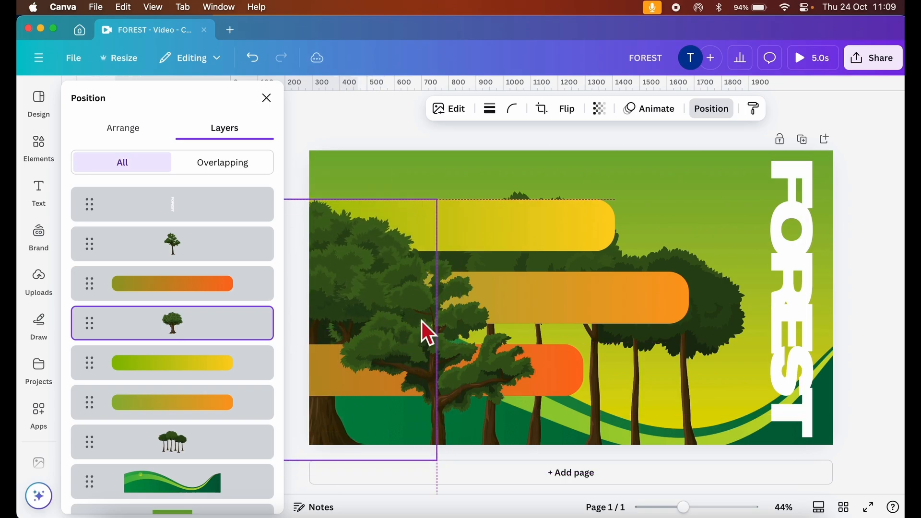
click(483, 377)
drag(485, 380, 461, 388)
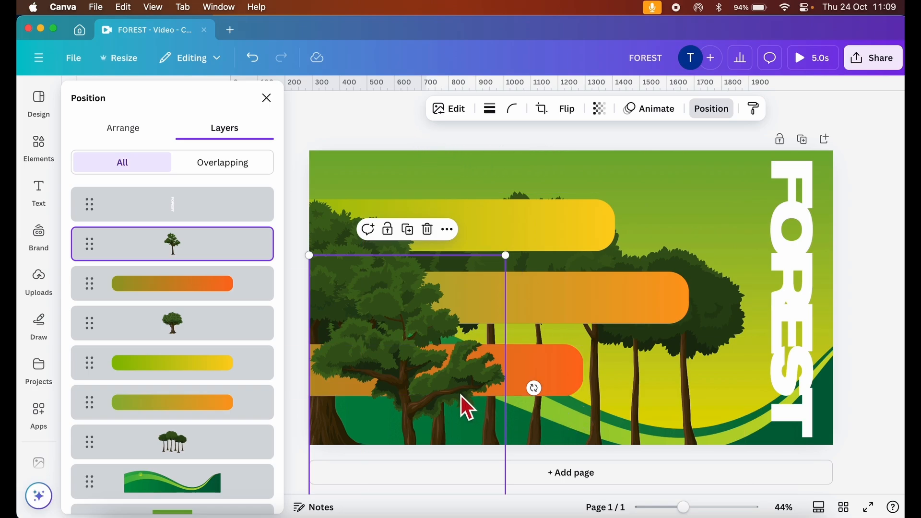
drag(354, 251, 376, 258)
mouse_move(413, 368)
mouse_down()
mouse_move(436, 383)
mouse_move(421, 361)
mouse_up()
click(488, 377)
drag(467, 381, 482, 403)
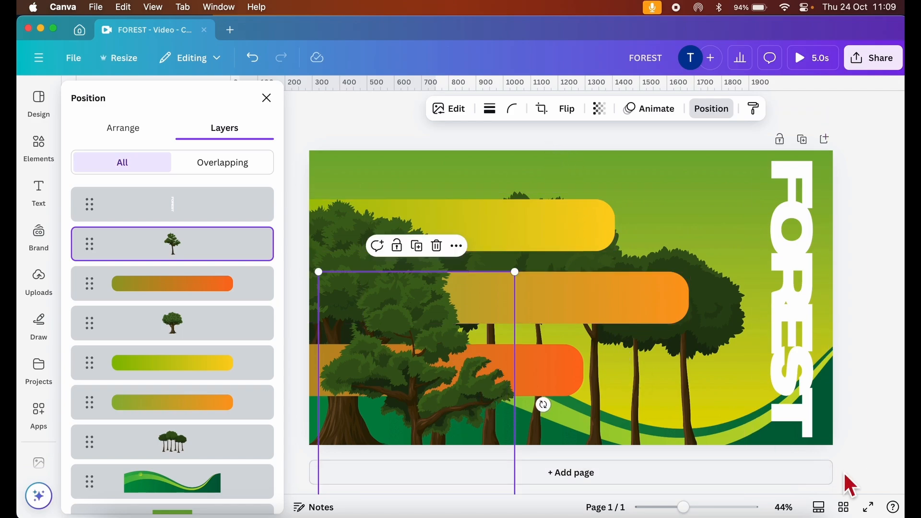
Show the page thumbnails and duplicate page 1 as a second page
click(818, 507)
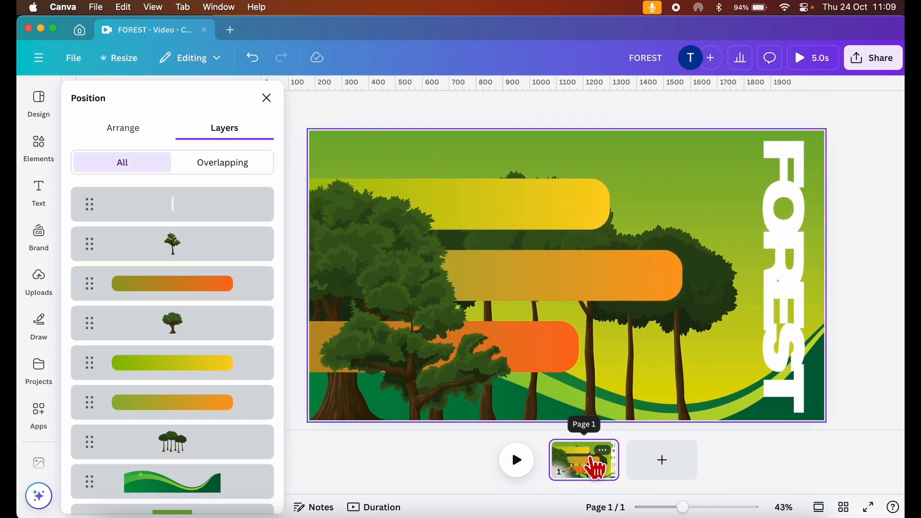
right_click(595, 466)
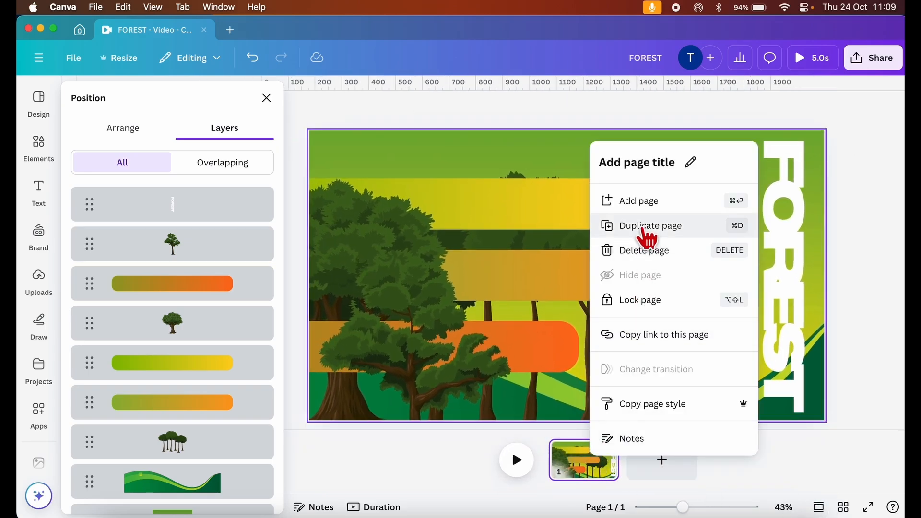
click(645, 237)
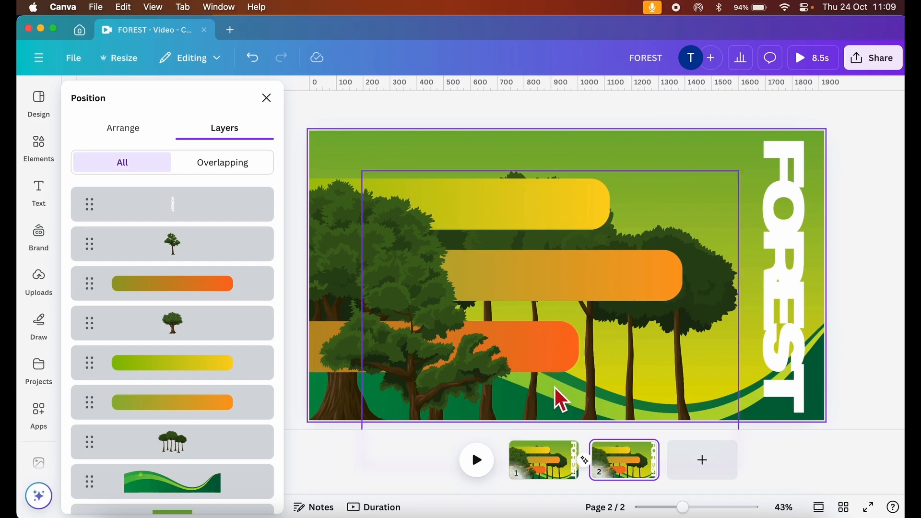
On page 1, slide the red-orange bar leftward until only its rounded tip remains at the page's left edge
click(547, 472)
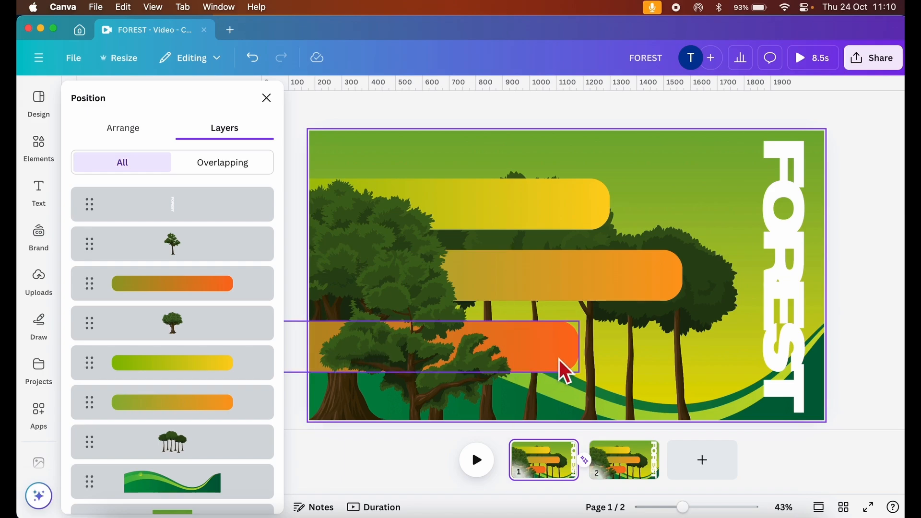
key(super+minus)
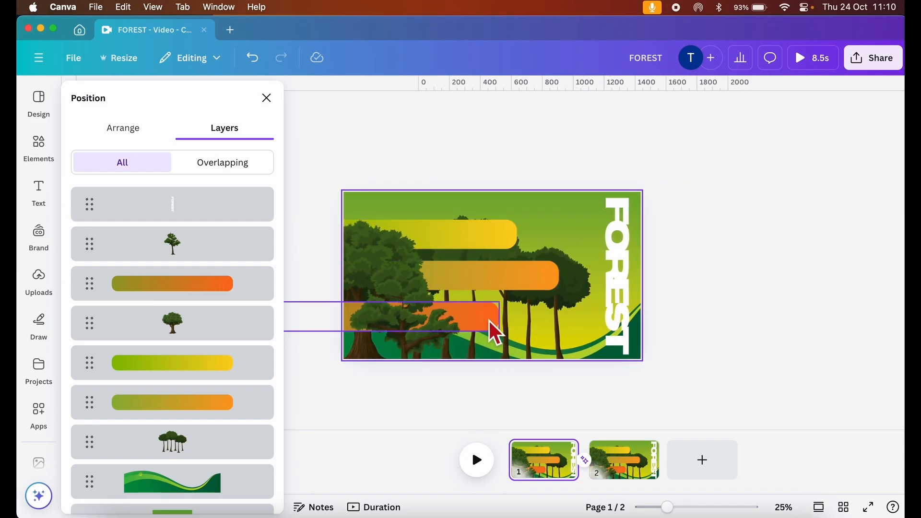
drag(497, 332, 325, 335)
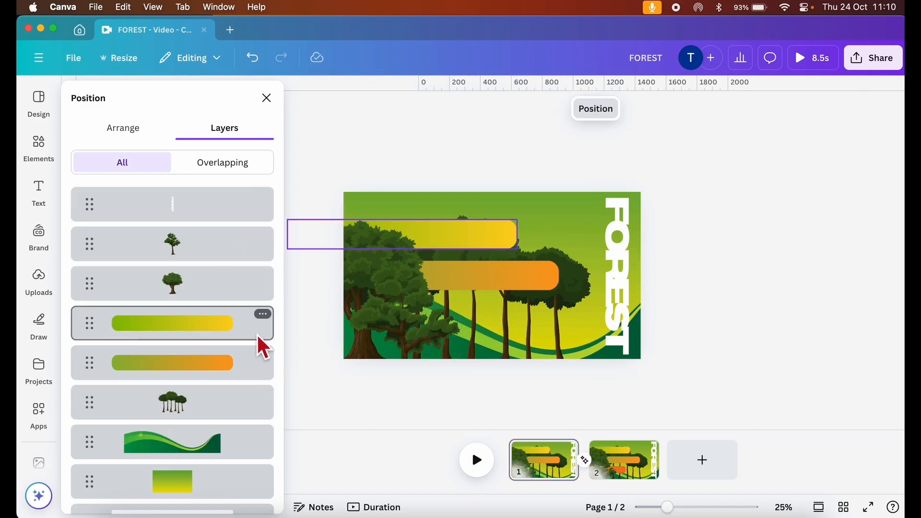
key(super+z)
drag(488, 324, 351, 327)
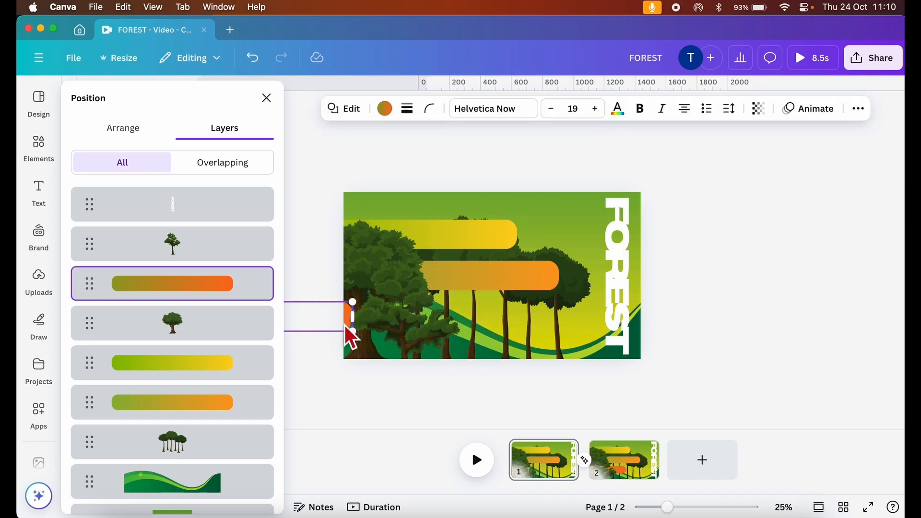
key(Left)
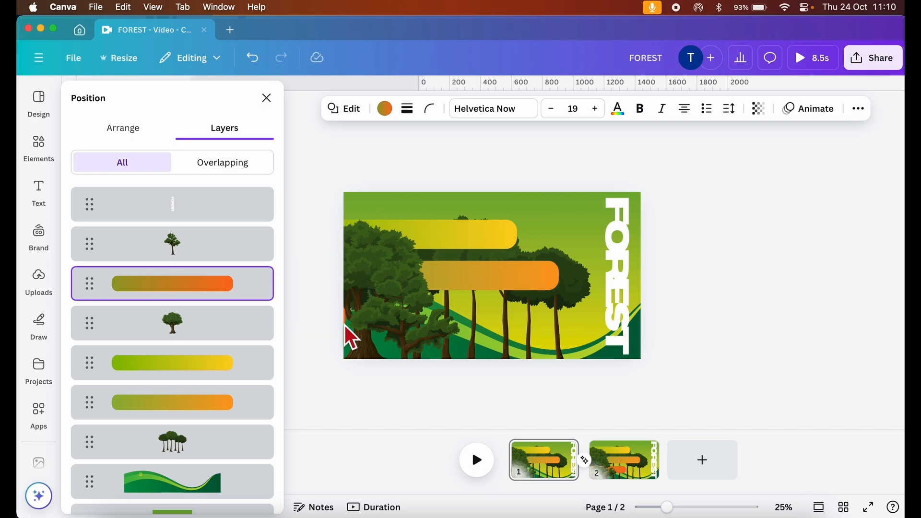
Slide the middle orange bar and the yellow bar on page 1 leftward out of the scene
click(531, 281)
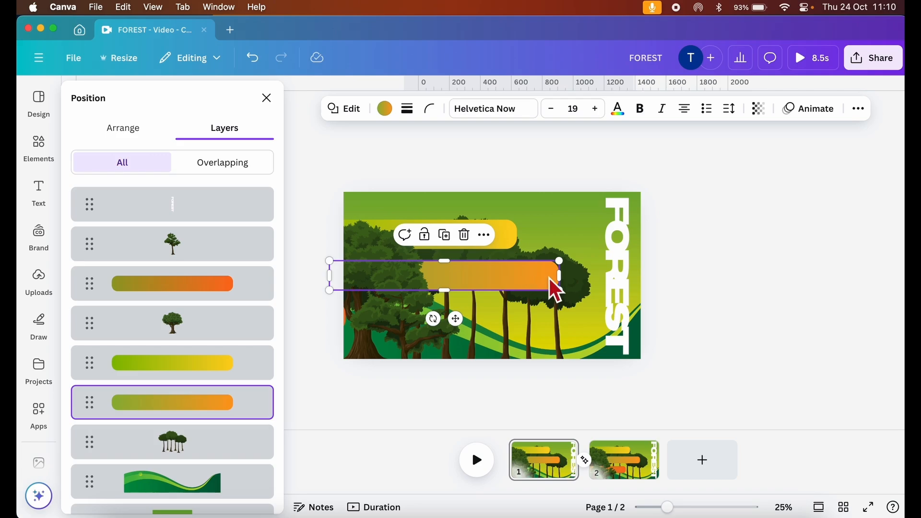
drag(551, 288, 345, 294)
drag(499, 251, 335, 250)
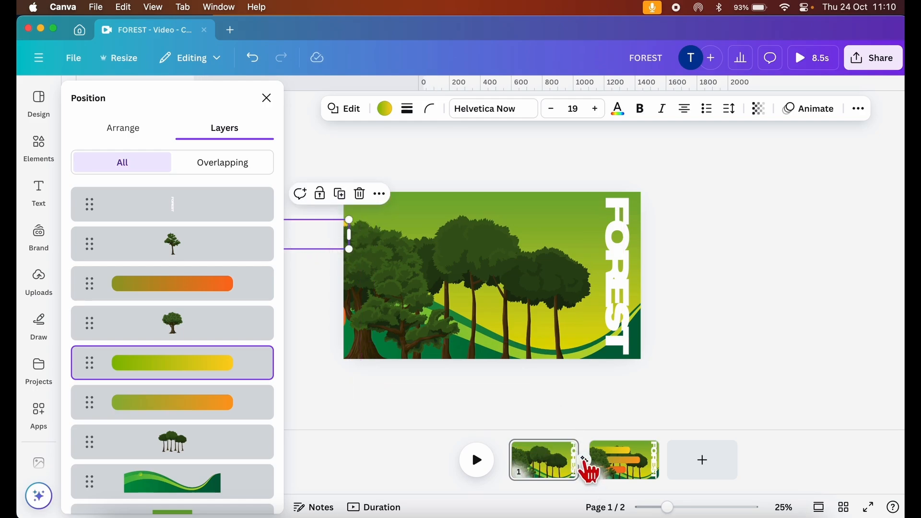
Check the Match & Move transition between pages 1 and 2 and play the video preview
click(585, 461)
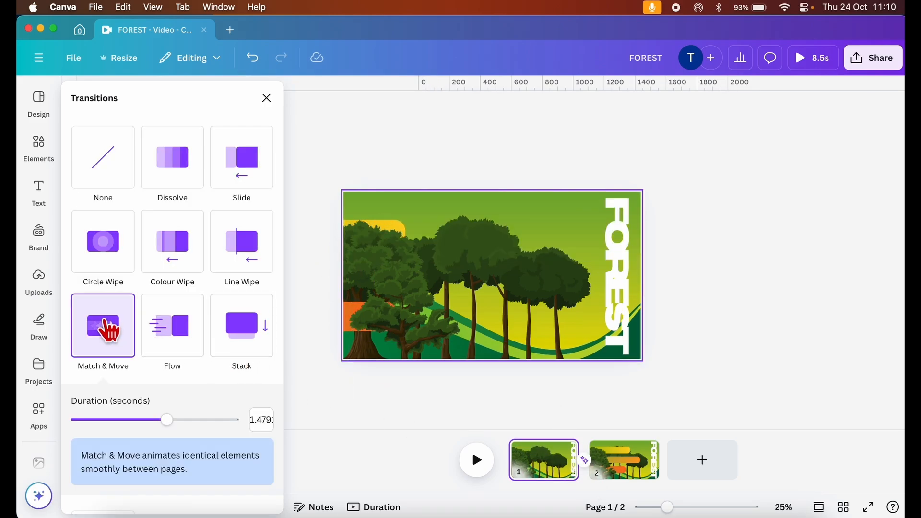
click(422, 428)
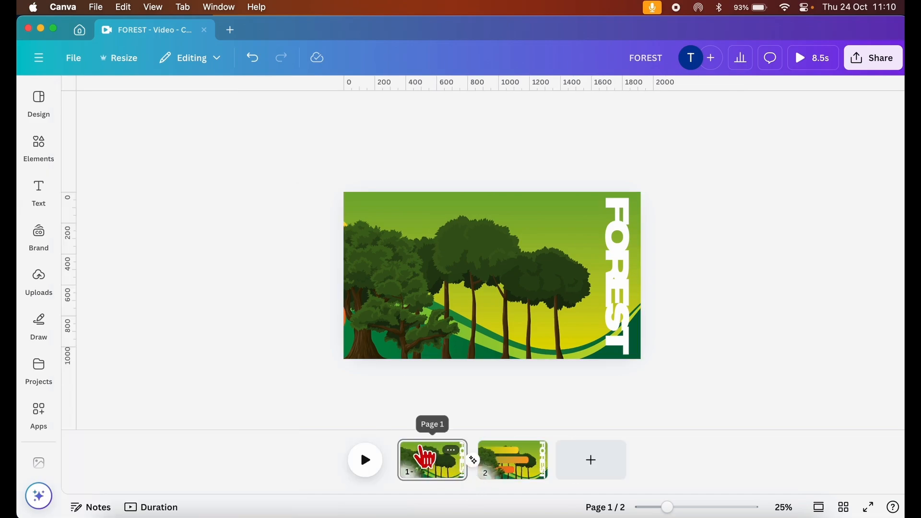
click(367, 460)
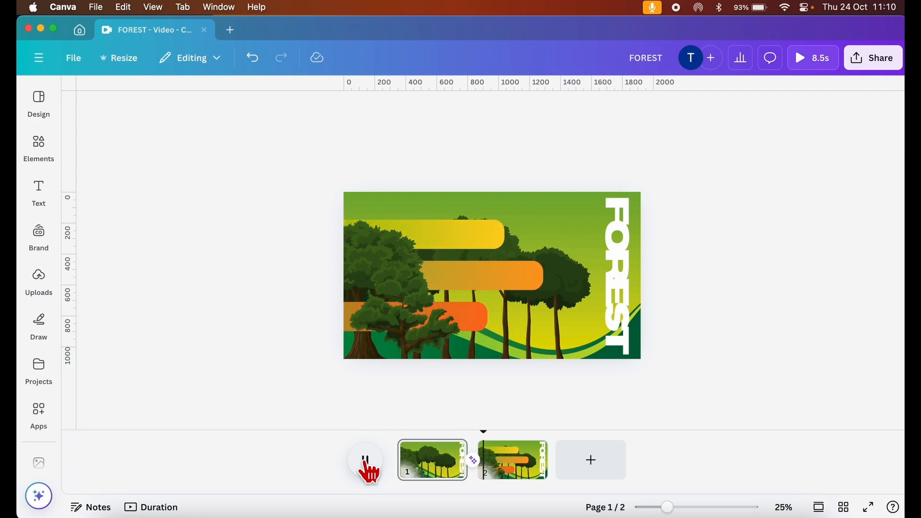
click(367, 460)
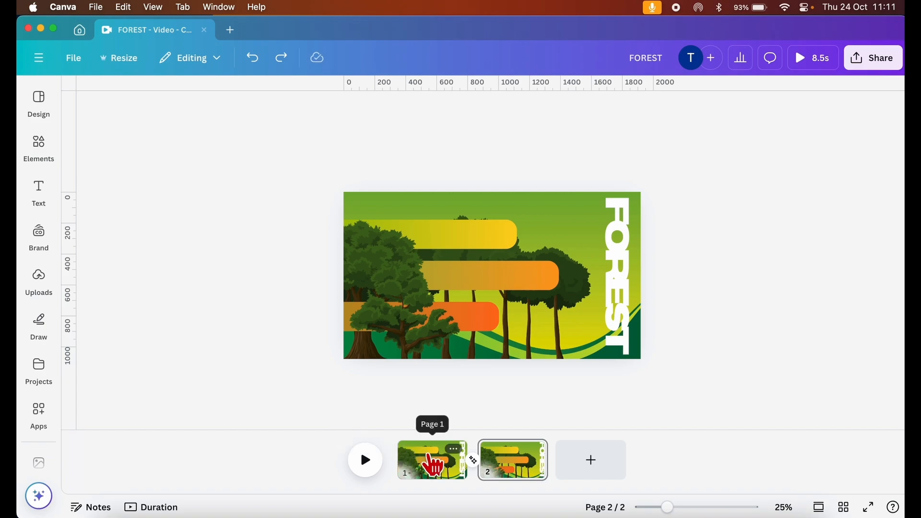
Delete page 1 and duplicate the remaining forest page
click(430, 462)
key(Delete)
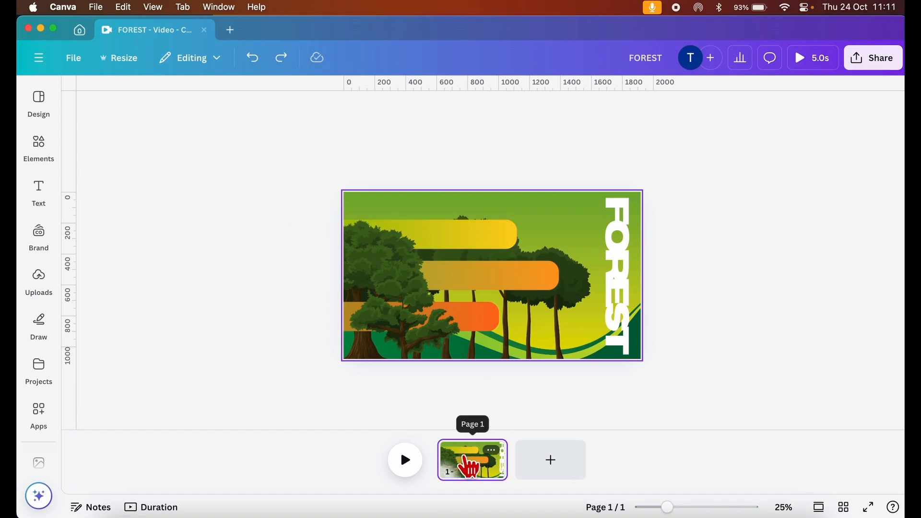
right_click(470, 468)
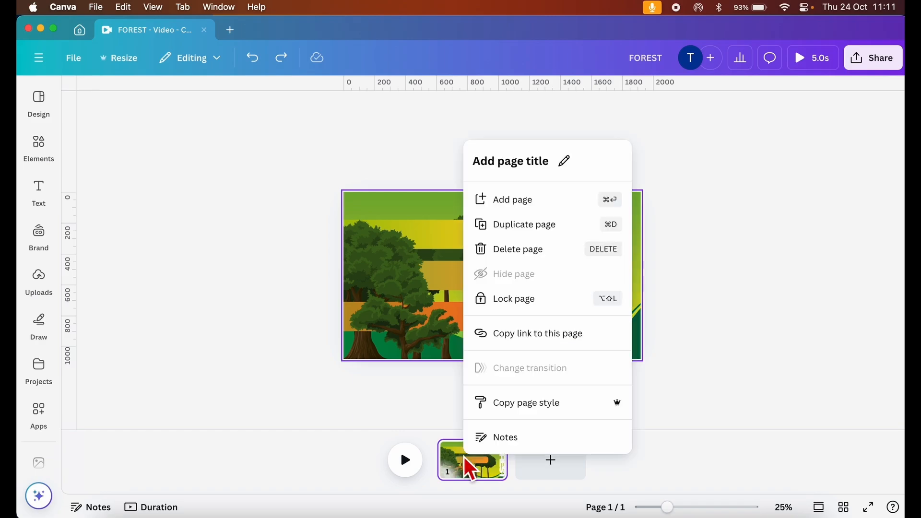
click(508, 231)
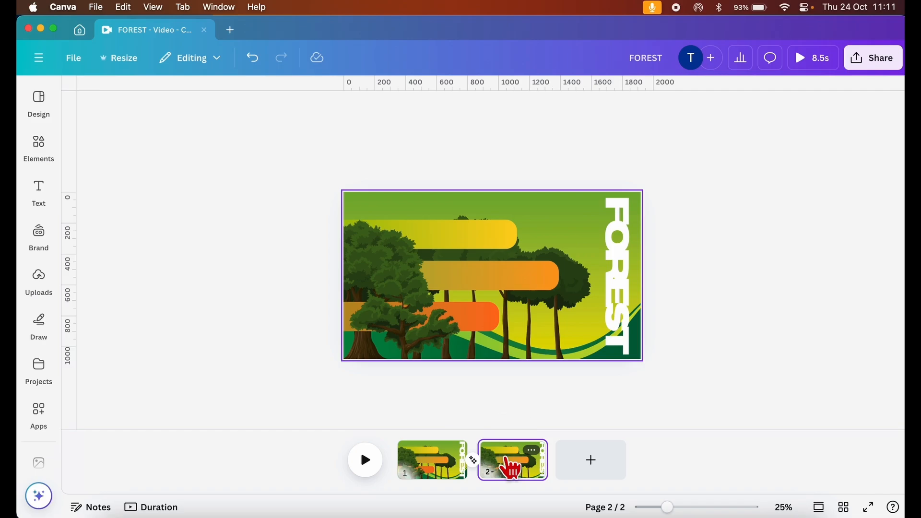
Duplicate the last page three more times to make five identical pages
right_click(512, 468)
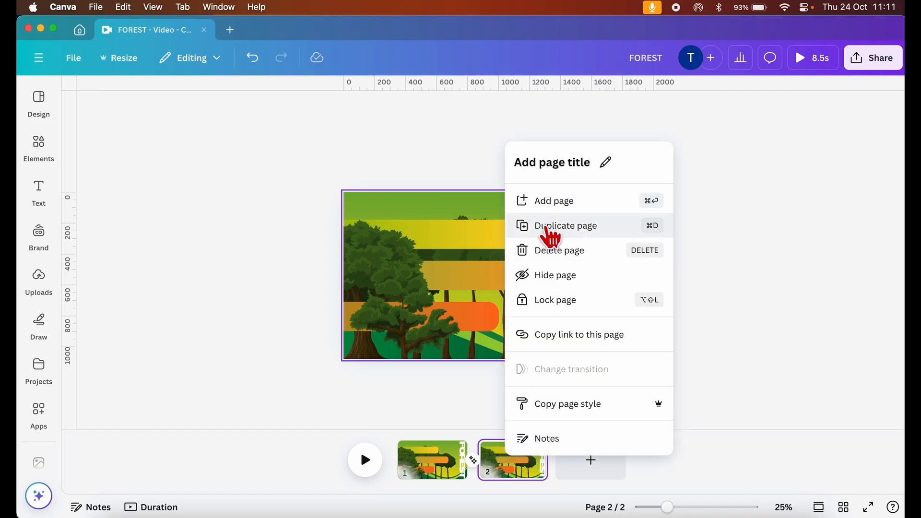
click(549, 235)
right_click(554, 475)
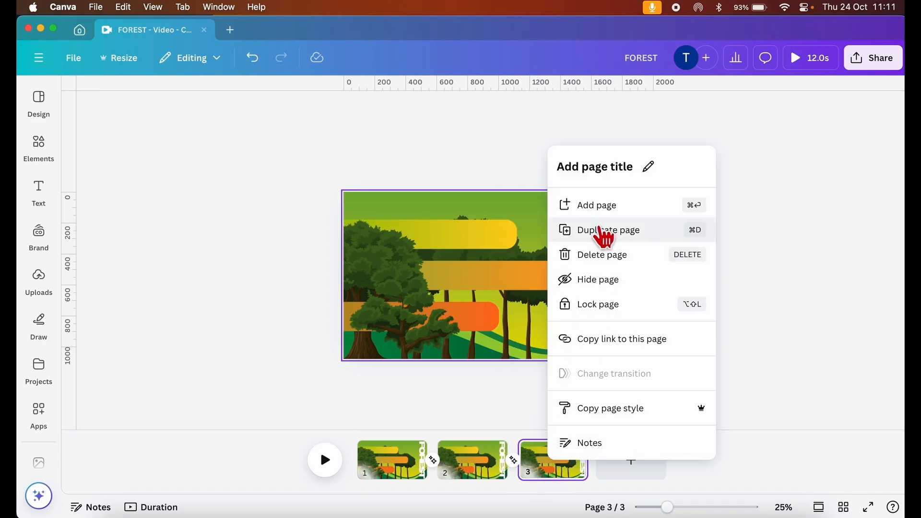
click(601, 234)
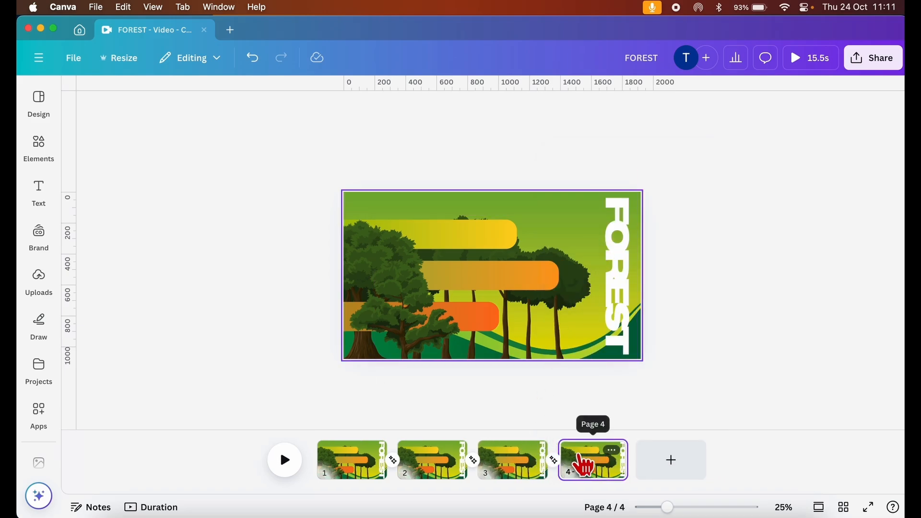
right_click(582, 468)
click(630, 224)
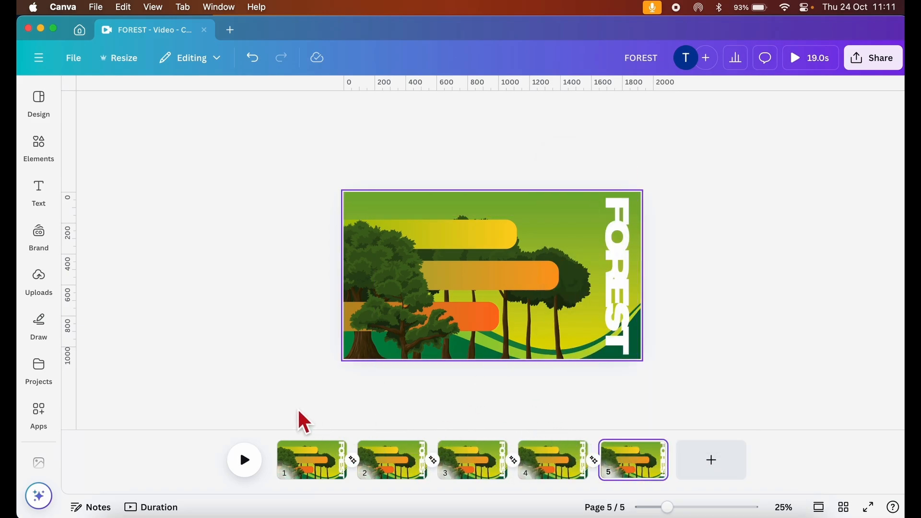
On page 1, slide the red-orange bar horizontally left until its rounded end just meets the page's left edge
mouse_move(316, 471)
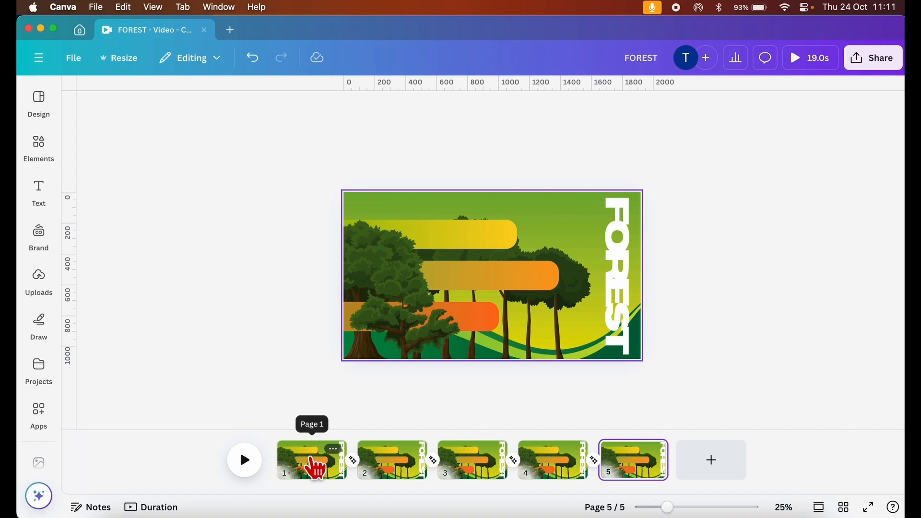
click(317, 468)
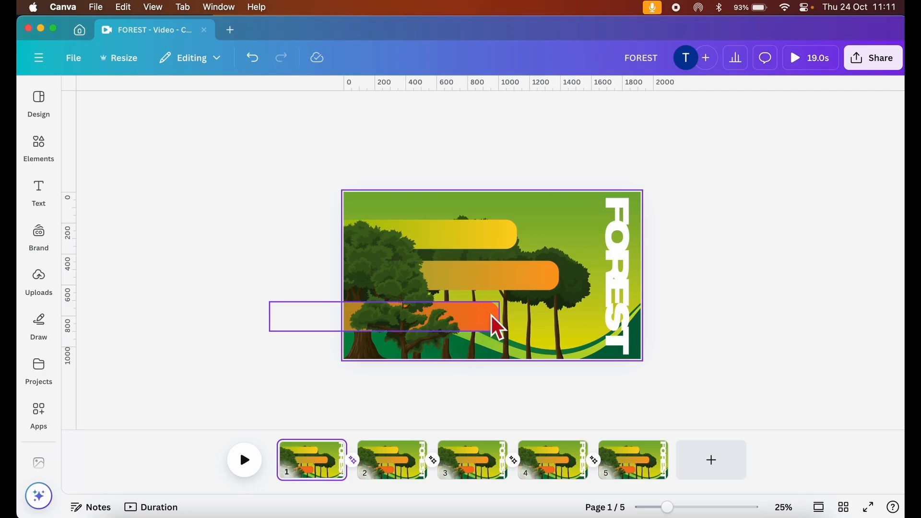
click(501, 330)
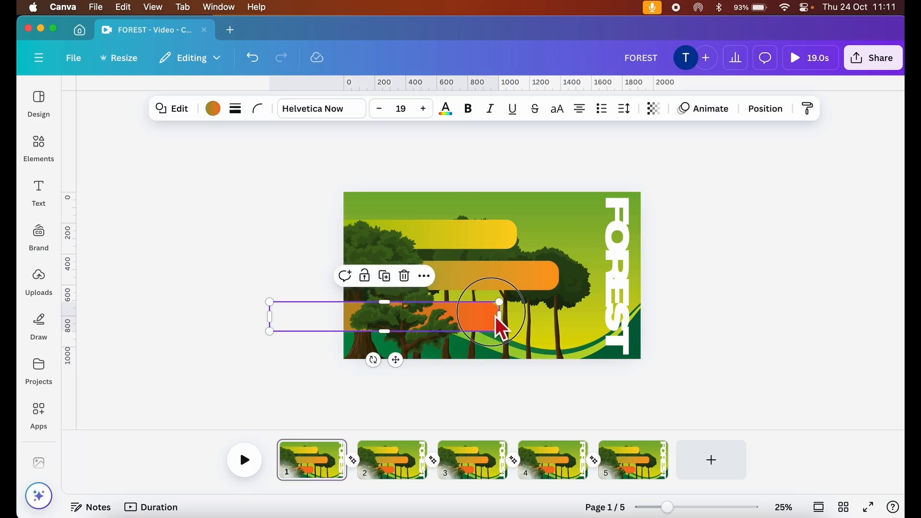
drag(502, 329, 354, 335)
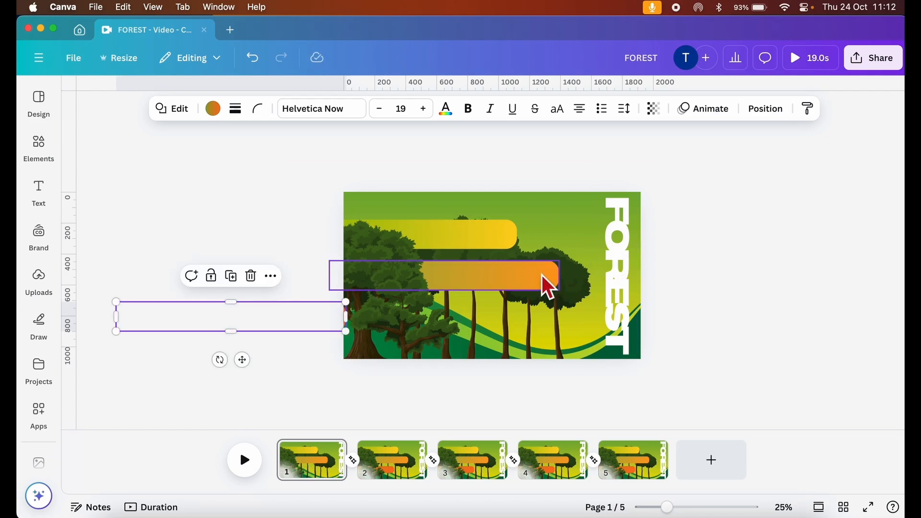
Nudge the middle orange bar on page 1 leftward until it is hidden behind the trees and beyond the page's left edge
click(546, 288)
drag(549, 289, 549, 289)
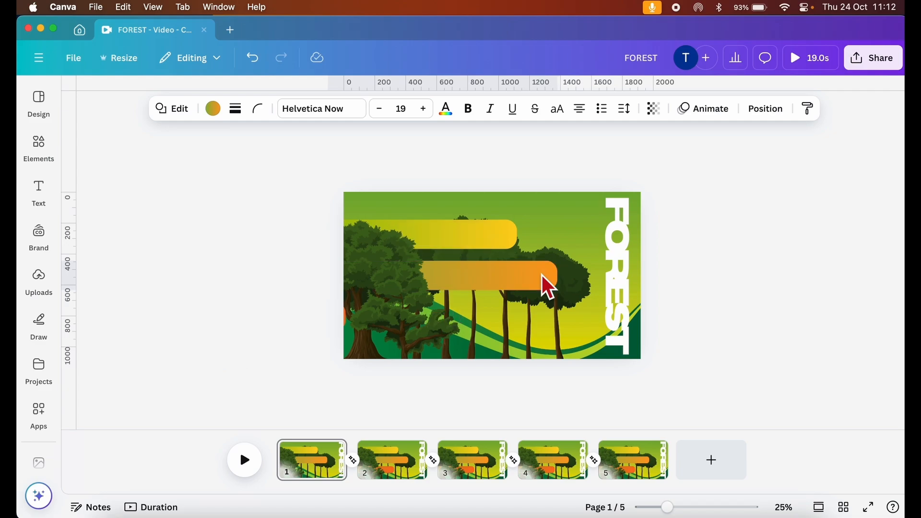
key(shift+Left)
key(shift+Left)
key(shift+Left)
key(shift+Left)
key(shift+Left)
key(shift+Left)
key(shift+Left)
key(shift+Left)
key(shift+Left)
key(shift+Left)
key(shift+Left)
key(shift+Left)
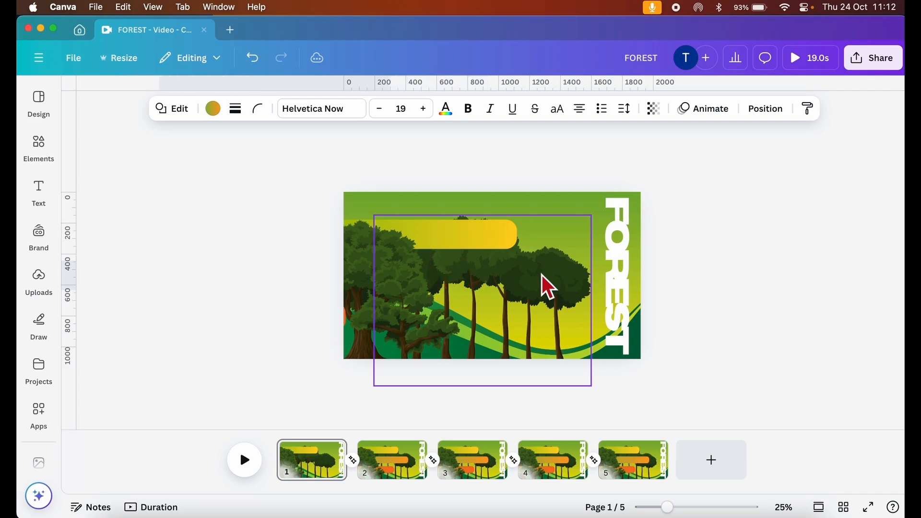
Slide the yellow bar on page 1 left to the page's left edge and check the page's layer order
click(509, 243)
drag(510, 244, 357, 245)
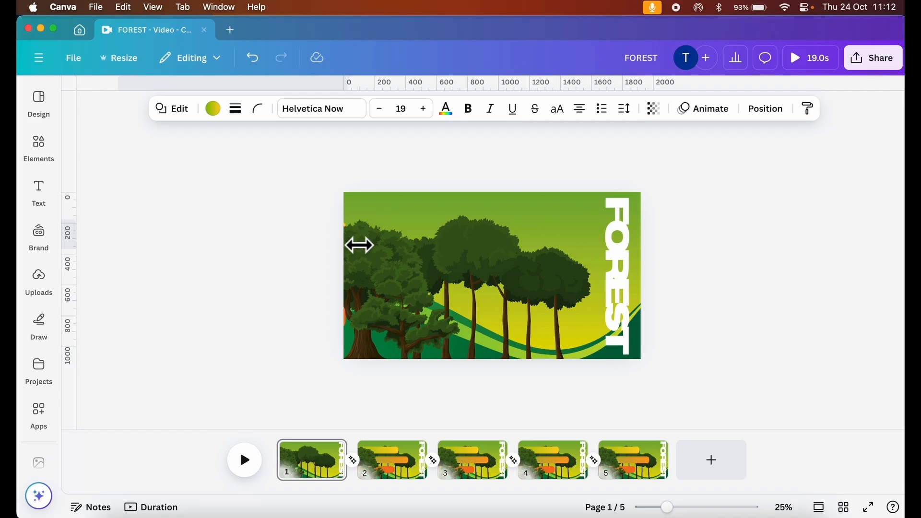
click(359, 245)
click(768, 109)
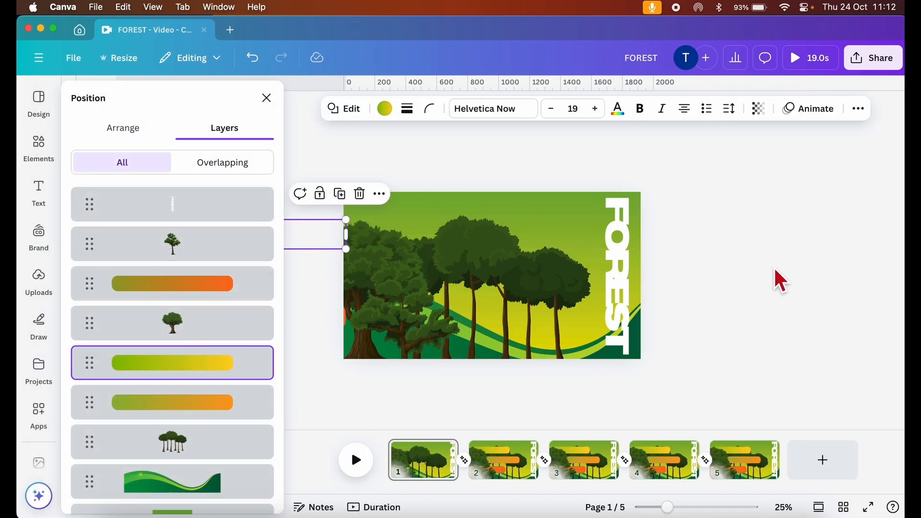
key(Escape)
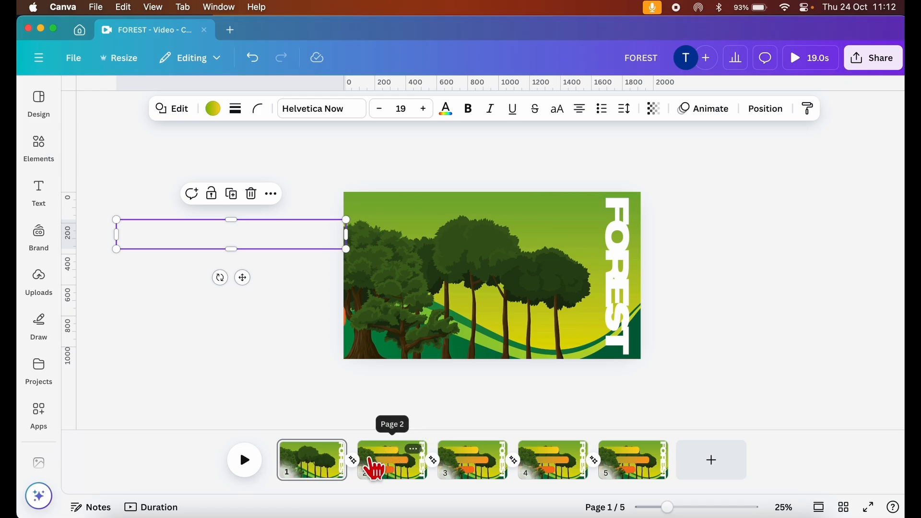
On page 2, slide the yellow bar left until its rounded end only just touches the page's left edge
click(392, 464)
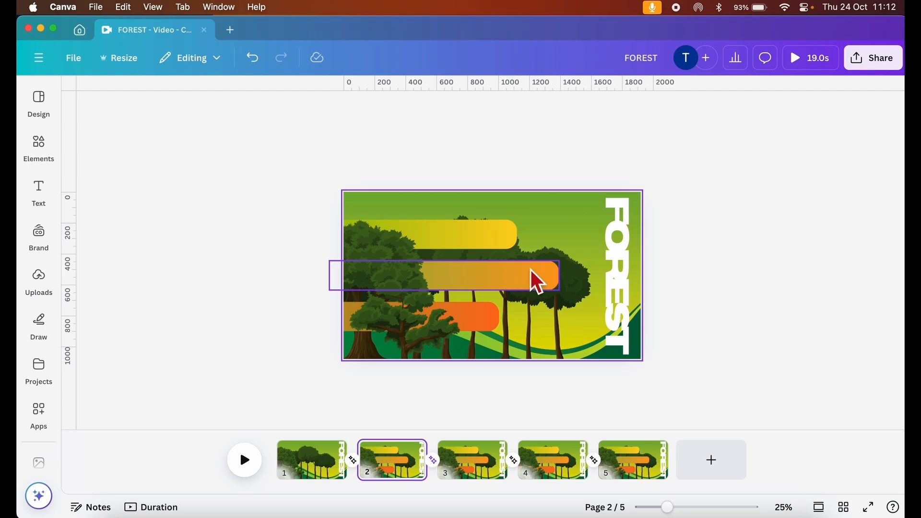
click(499, 246)
drag(512, 240, 350, 248)
key(shift+Left)
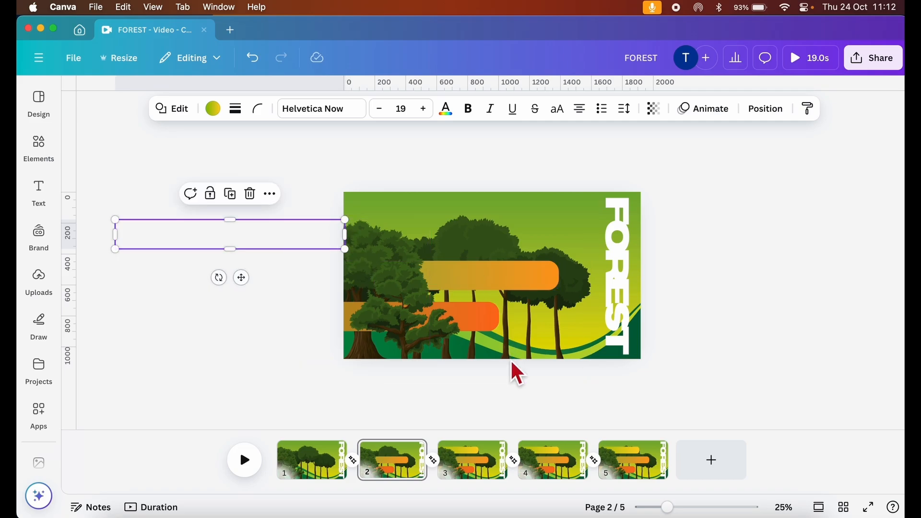
Slide the red-orange bar on page 2 left out of the scene, leaving only the middle orange bar in view
click(494, 325)
key(shift+Left)
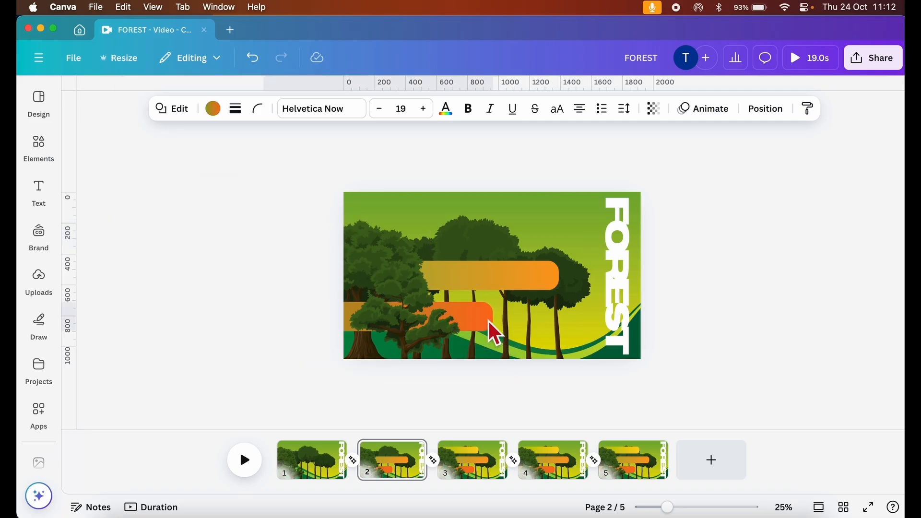
drag(483, 329, 343, 330)
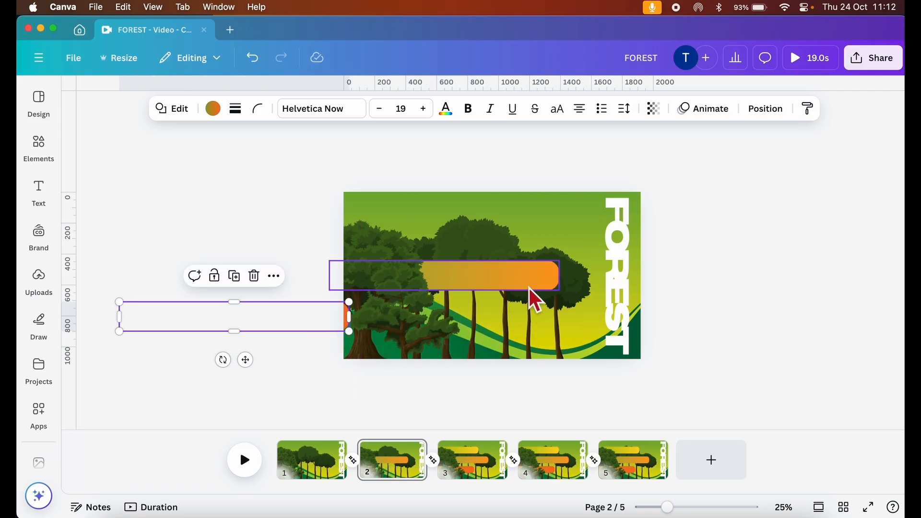
key(shift+Left)
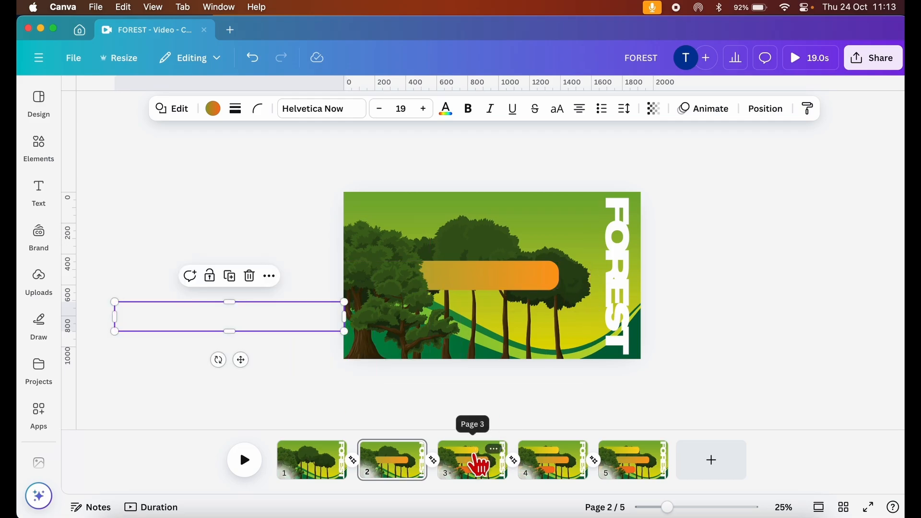
On page 3, slide the red-orange bar left out of the scene, keeping the yellow and middle orange bars in place
click(480, 465)
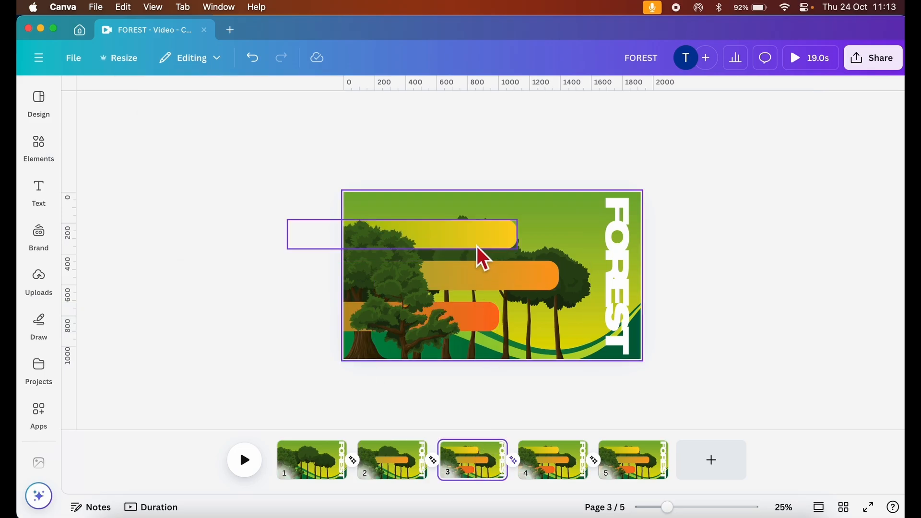
click(481, 326)
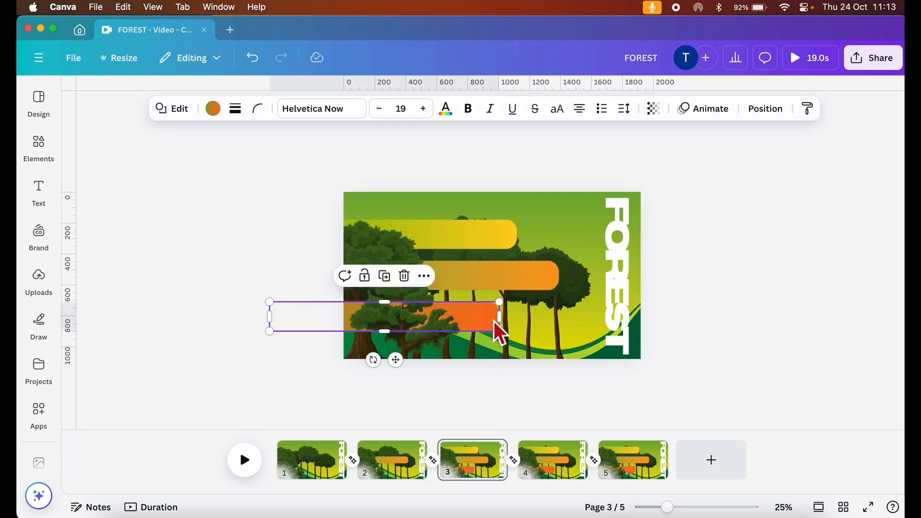
drag(496, 335, 347, 340)
key(shift+Left)
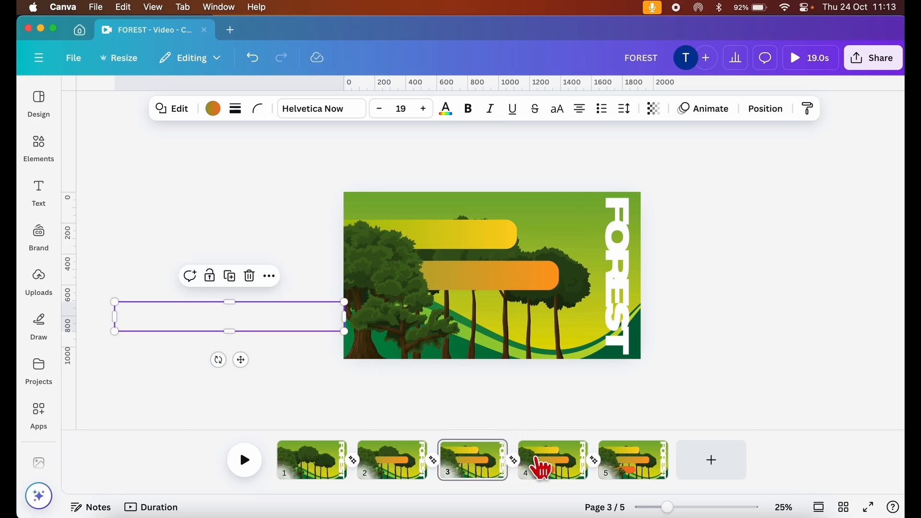
Review pages 1 to 4 in order to check which gradient bars are in view on each
click(565, 469)
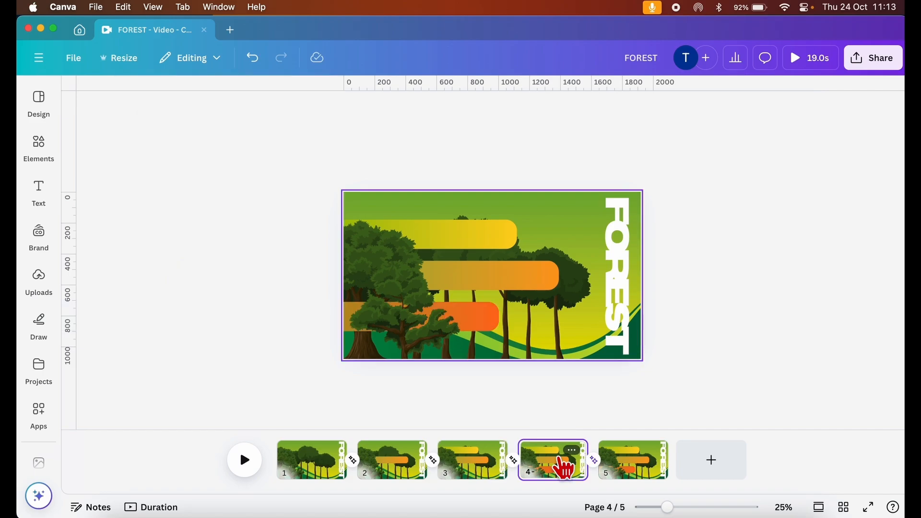
click(324, 469)
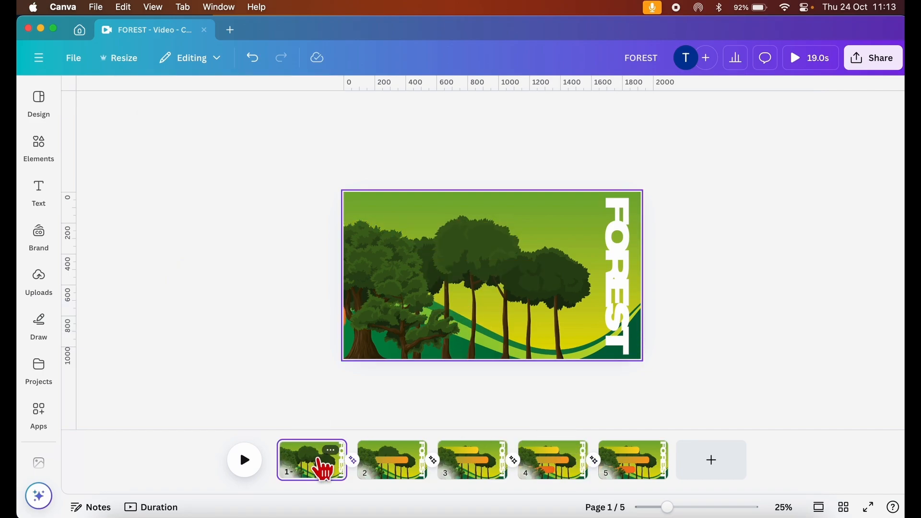
click(393, 472)
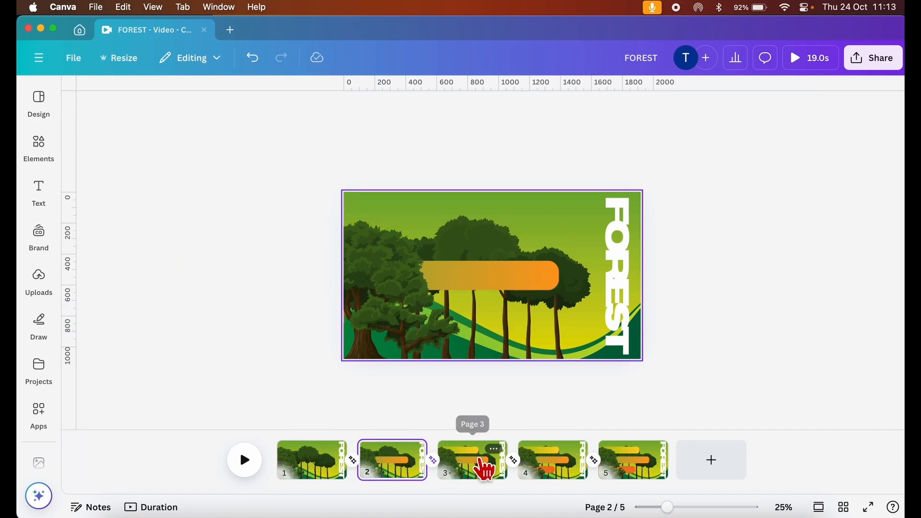
click(482, 471)
click(562, 471)
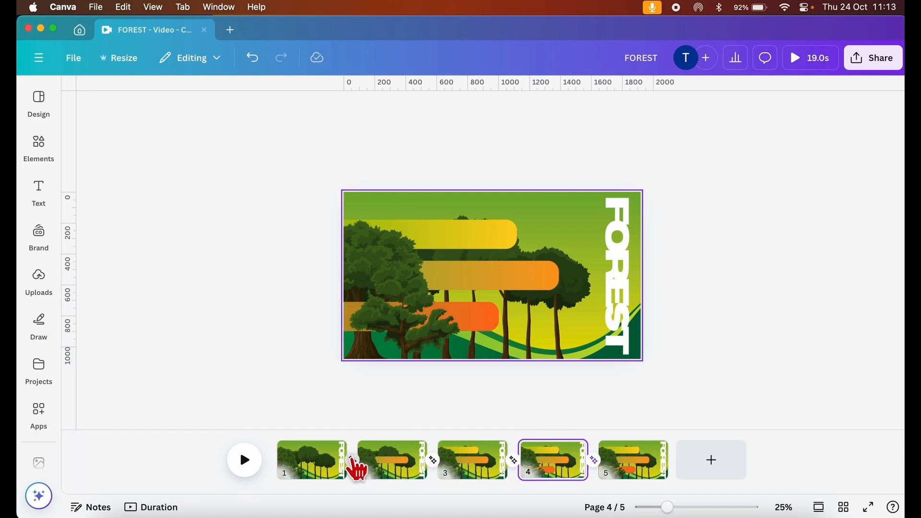
Set the Match & Move transition between pages 1 and 2 to 2.1 seconds and preview the animation
click(354, 461)
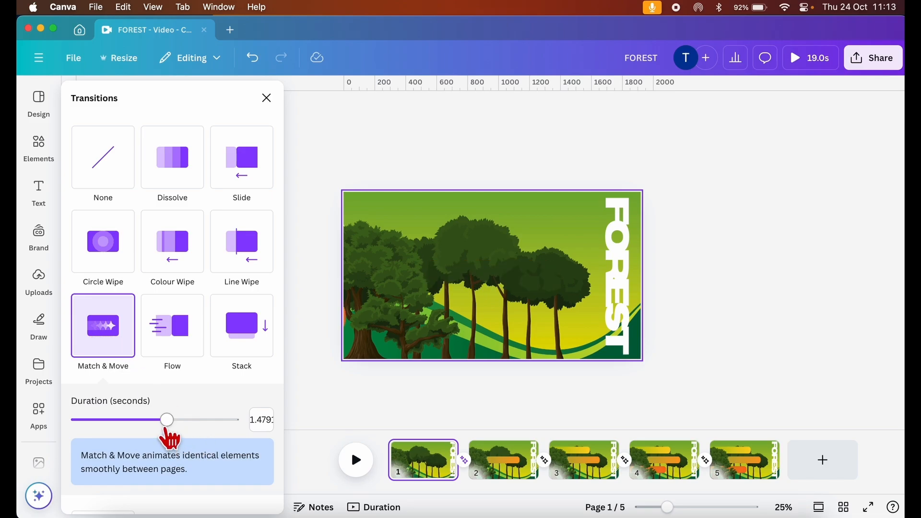
drag(167, 421, 208, 421)
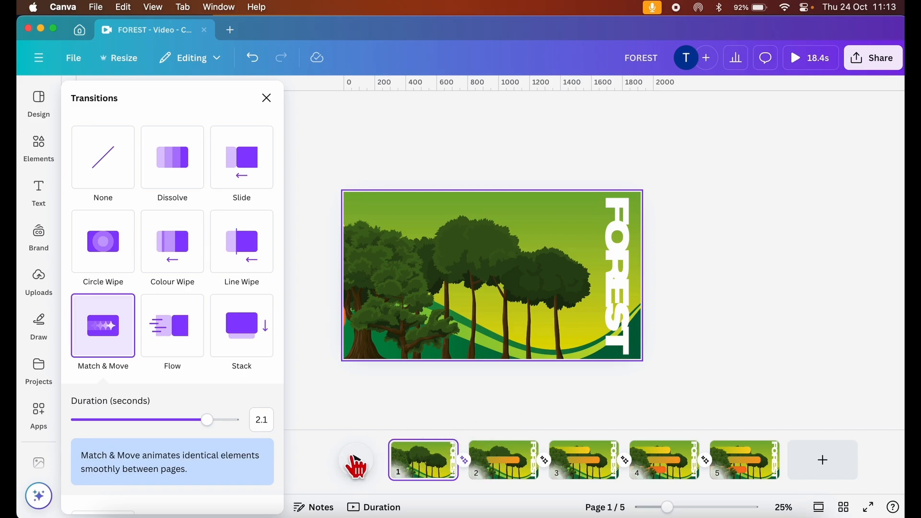
click(357, 465)
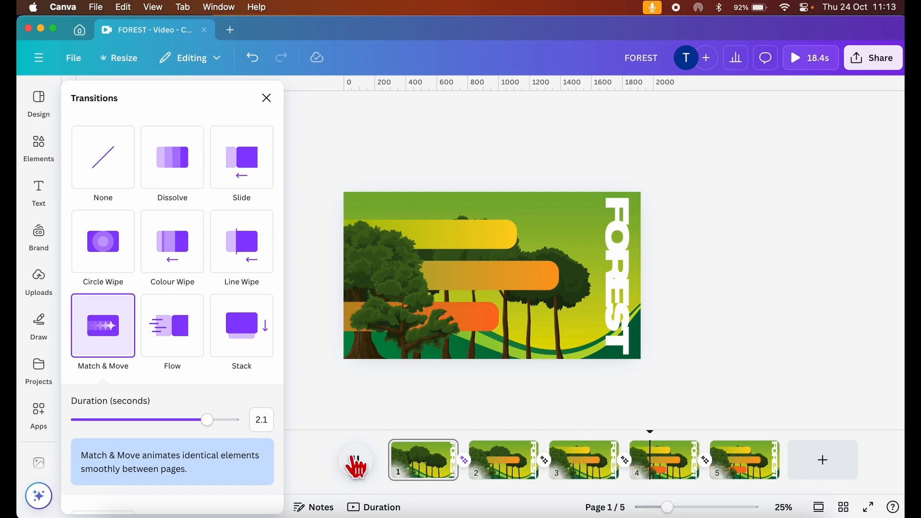
click(356, 462)
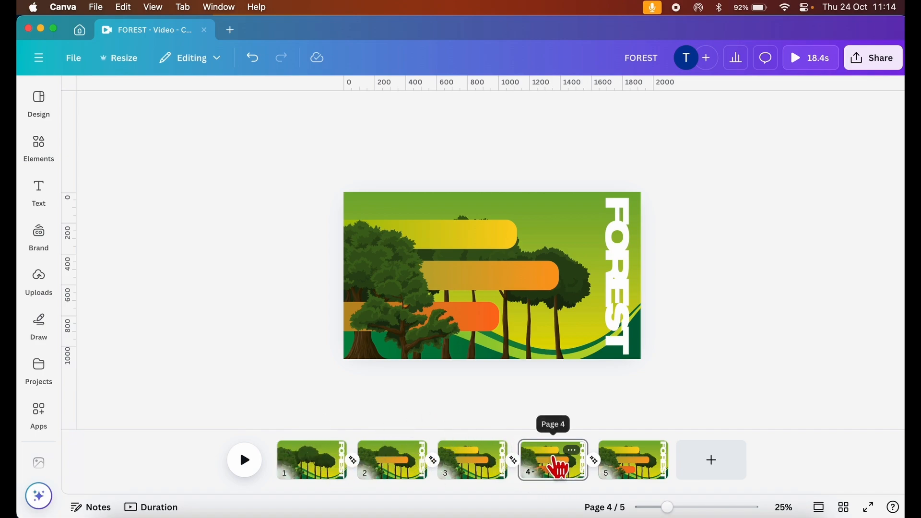
Set the Match & Move transition between pages 3 and 4 to 1.9 seconds
click(514, 461)
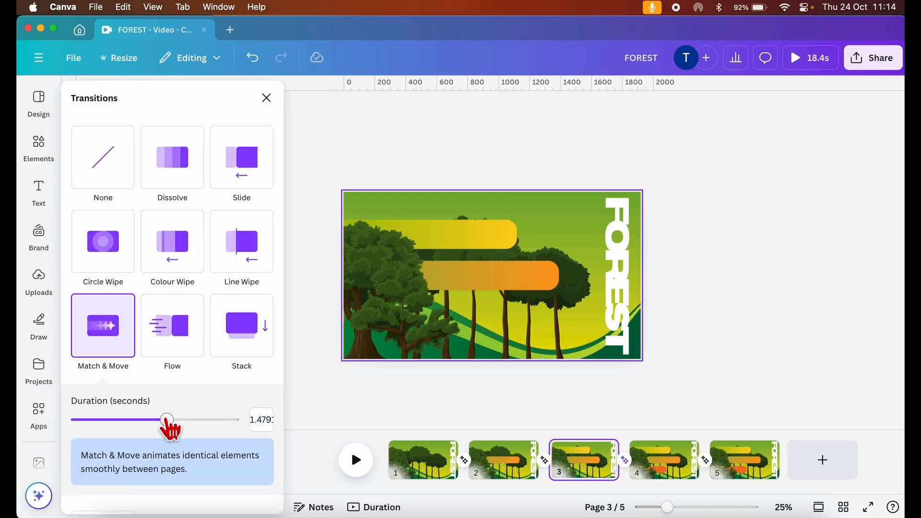
drag(168, 421, 196, 421)
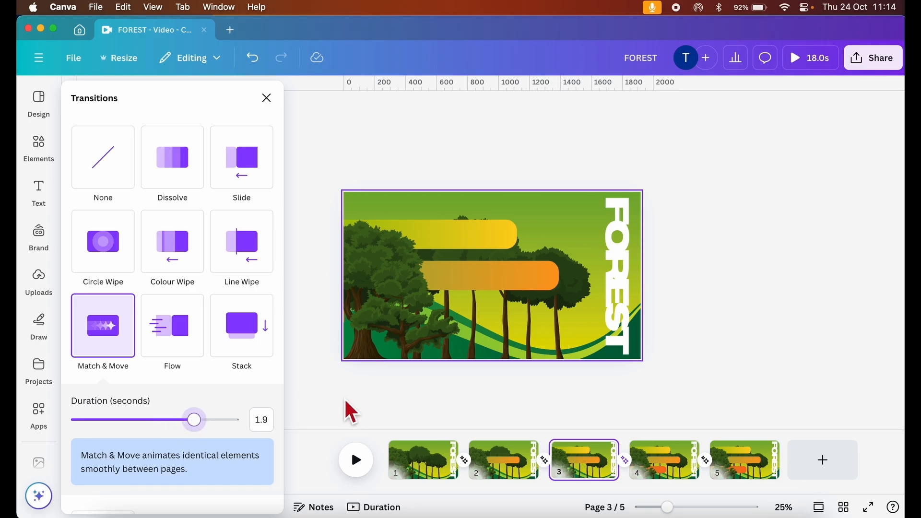
click(350, 413)
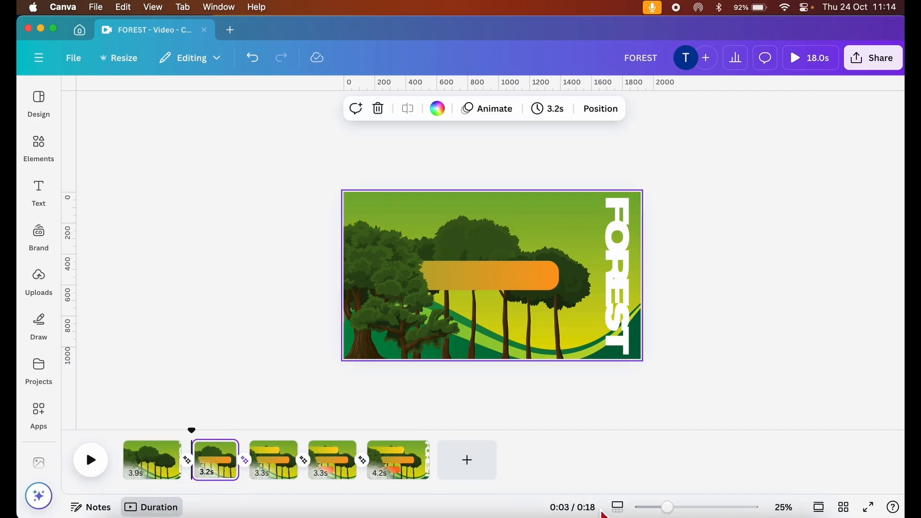
Enlarge the timeline and trim pages 2 and 3 to about 1.4 seconds each and page 4 to about 1.2 seconds
click(618, 507)
drag(666, 510, 694, 511)
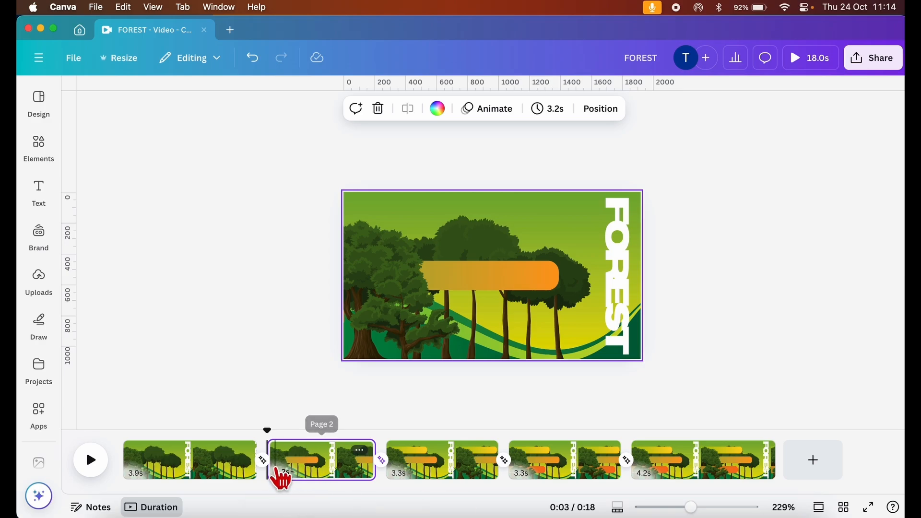
drag(284, 479, 359, 479)
click(365, 466)
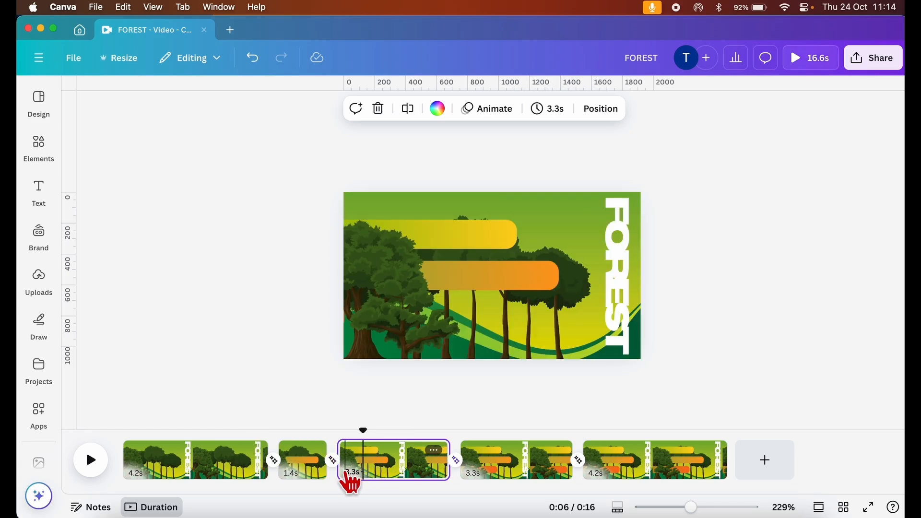
drag(450, 473, 371, 476)
click(453, 477)
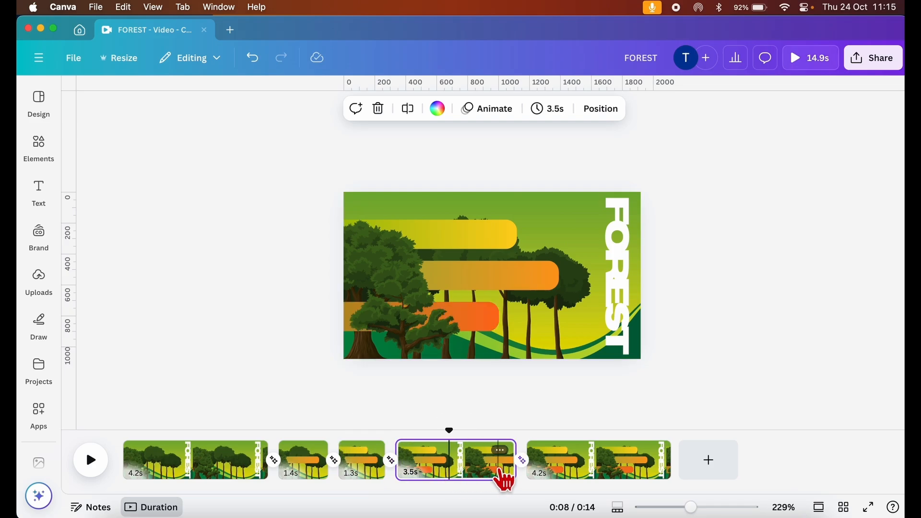
drag(517, 476, 433, 481)
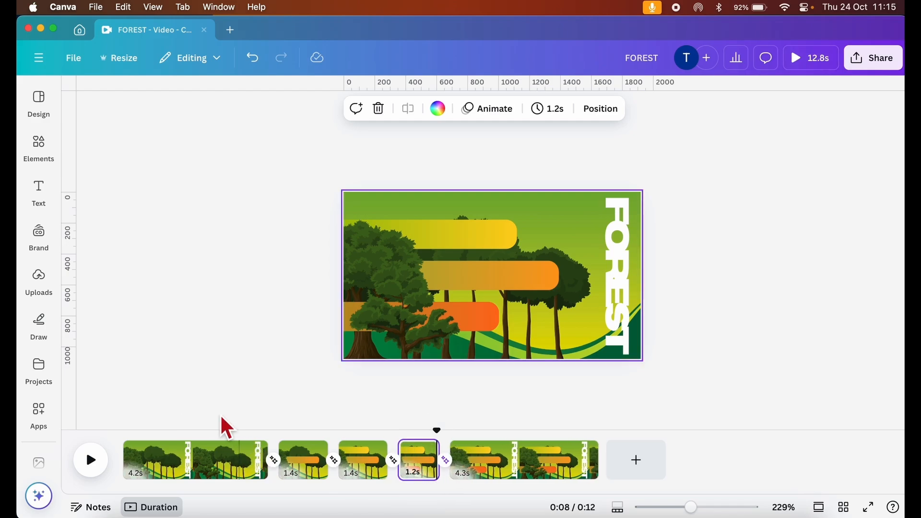
Play the trimmed video from page 1 to check the timing of the bars, and stop playback
click(163, 461)
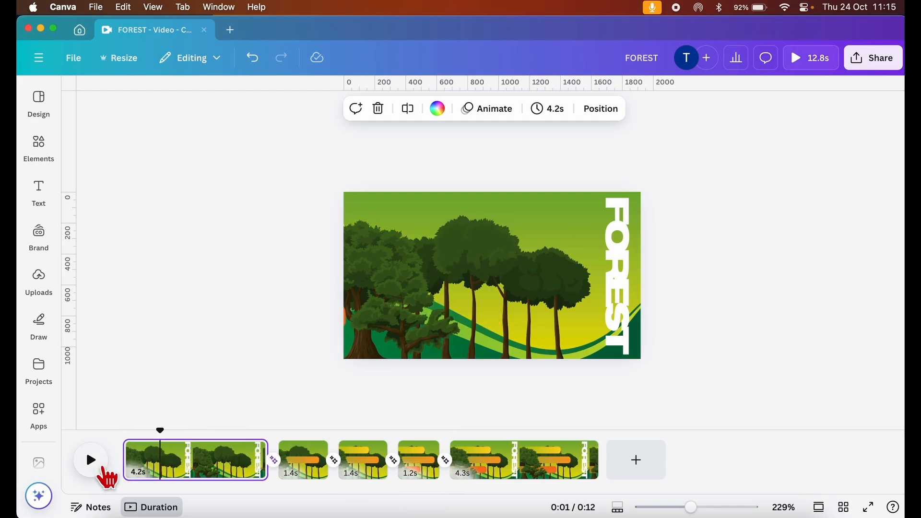
click(93, 462)
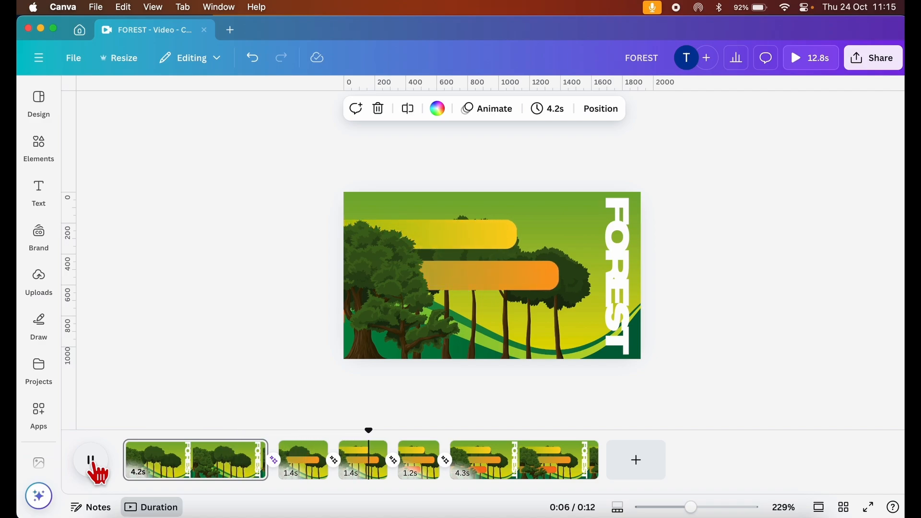
click(92, 461)
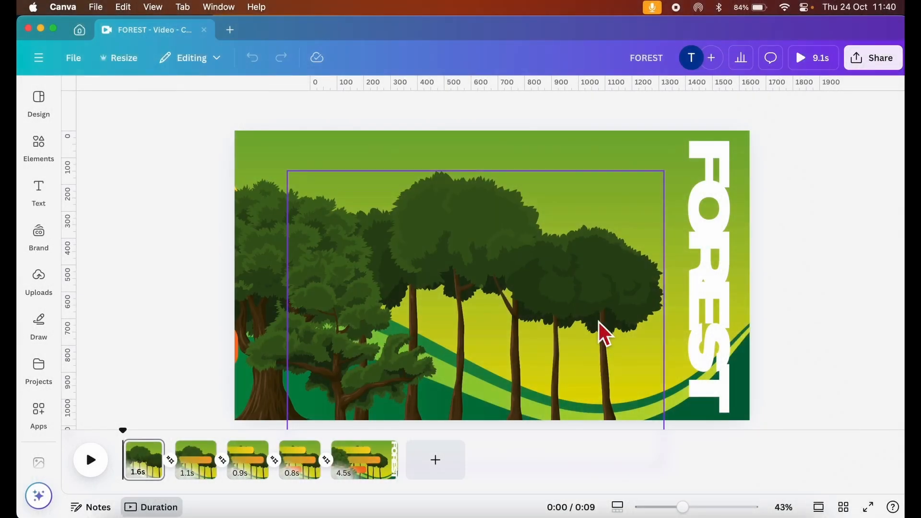
Apply the Blur animation to the FOREST title on page 1, and move the playhead to 4.8 seconds on the last page
click(717, 307)
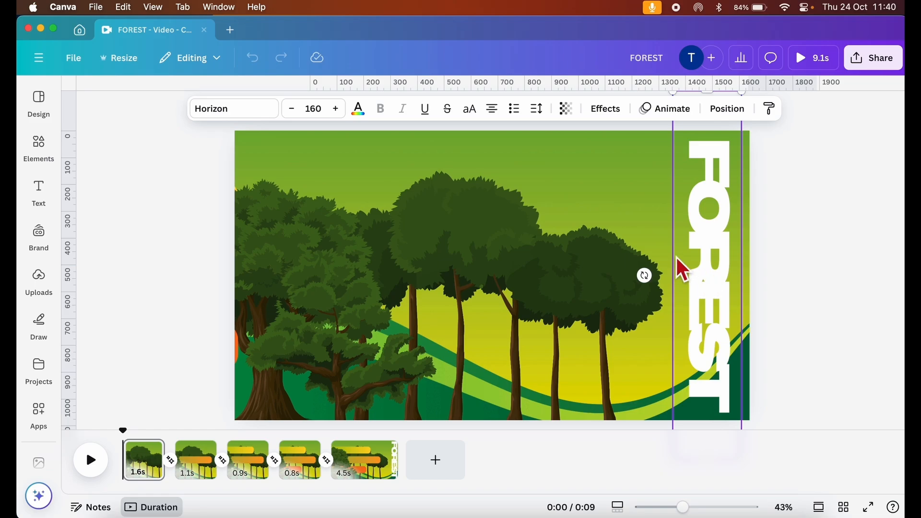
click(671, 110)
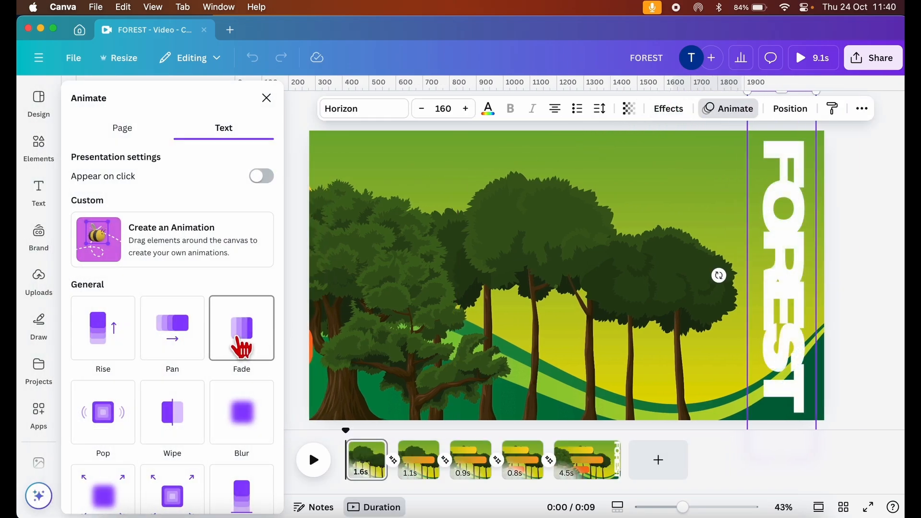
scroll(247, 338, down, 5)
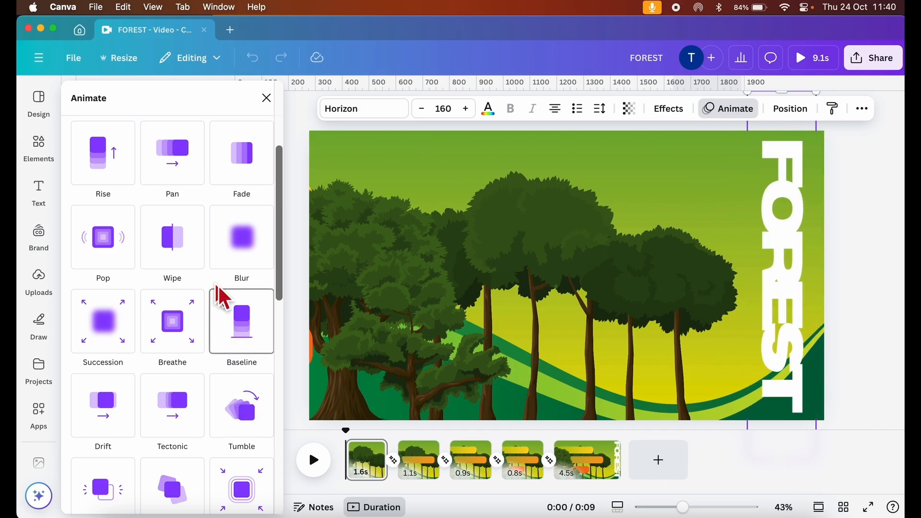
click(247, 238)
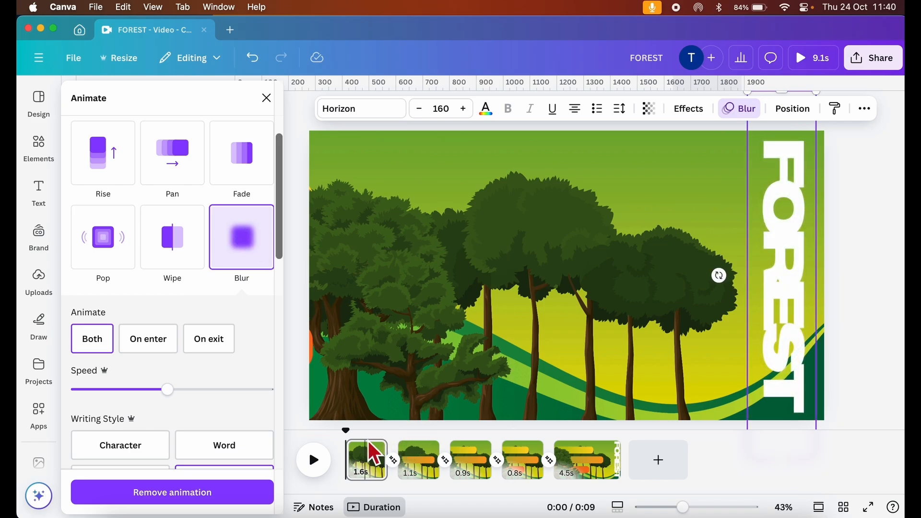
drag(347, 431, 558, 432)
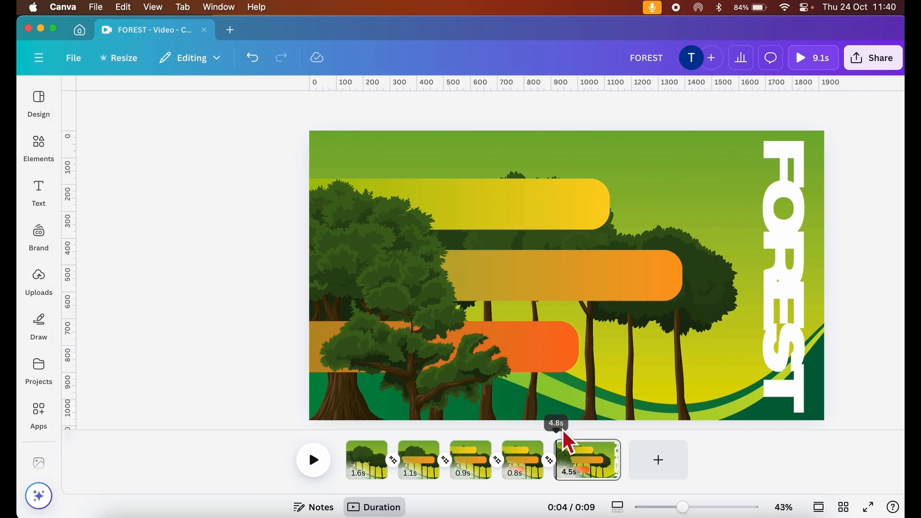
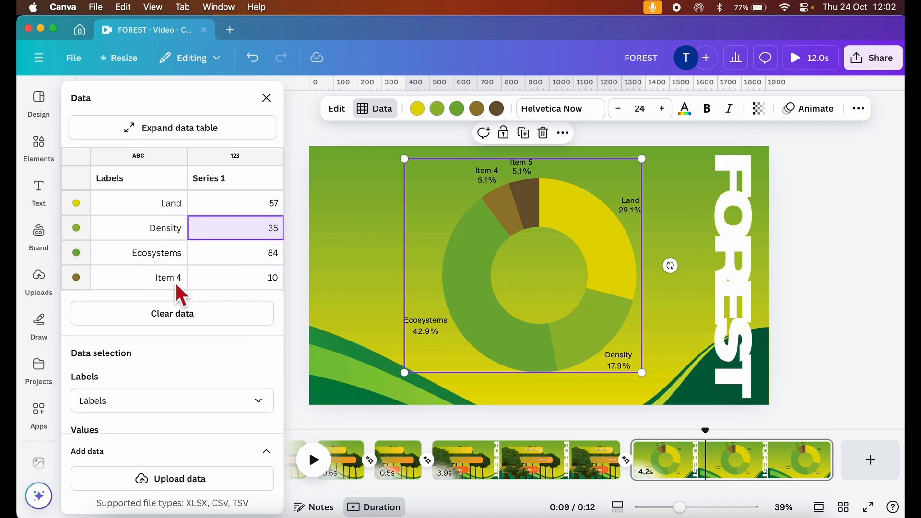
Clear the Item 4 label and its value from the donut chart's data
scroll(172, 282, down, 1)
scroll(172, 281, up, 1)
click(173, 281)
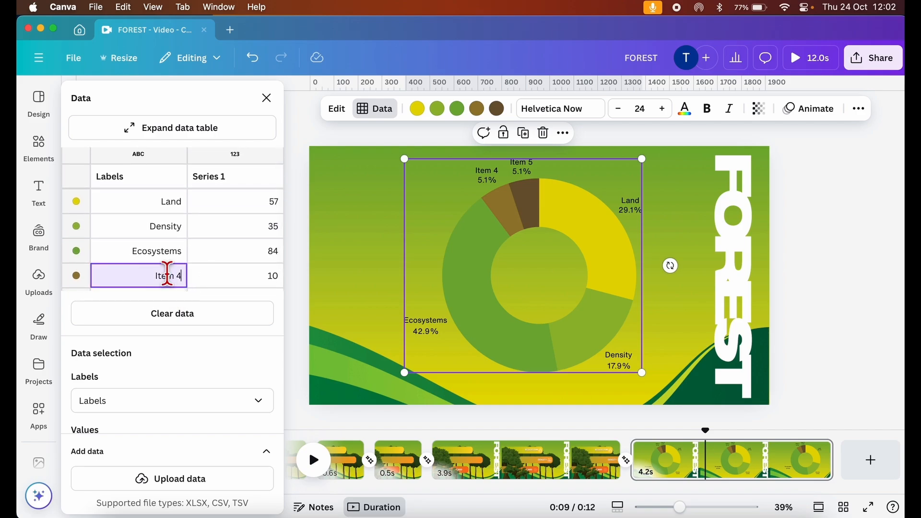
drag(154, 280, 209, 280)
key(BackSpace)
click(268, 285)
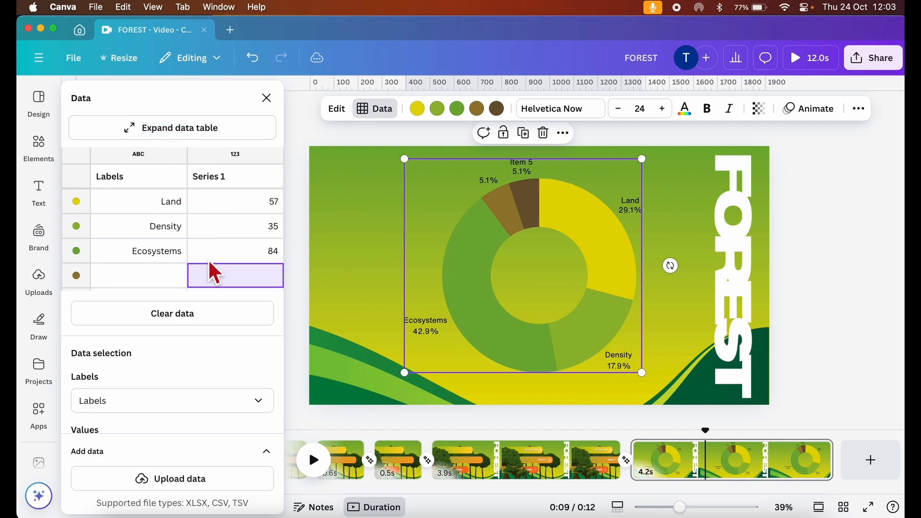
Expand the donut chart's data table and clear the Item 5 label and its value
click(169, 132)
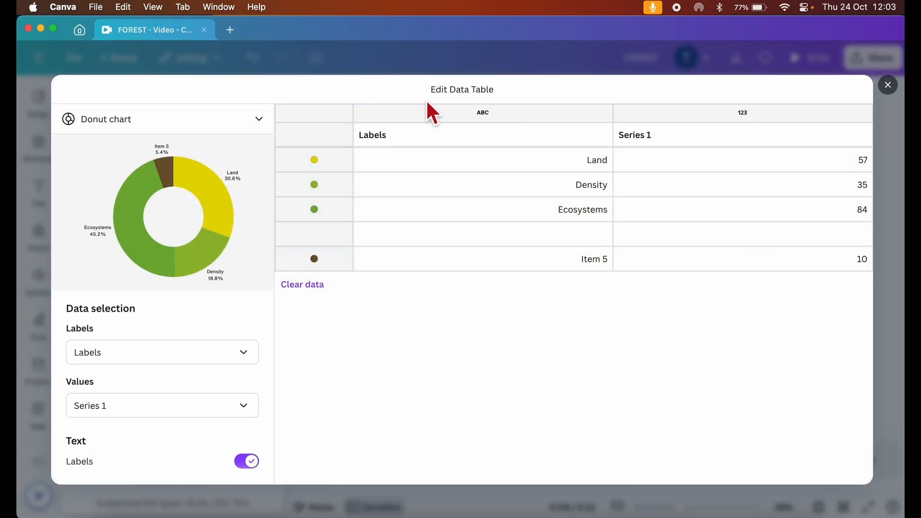
click(554, 263)
double_click(573, 261)
key(BackSpace)
click(825, 260)
double_click(829, 264)
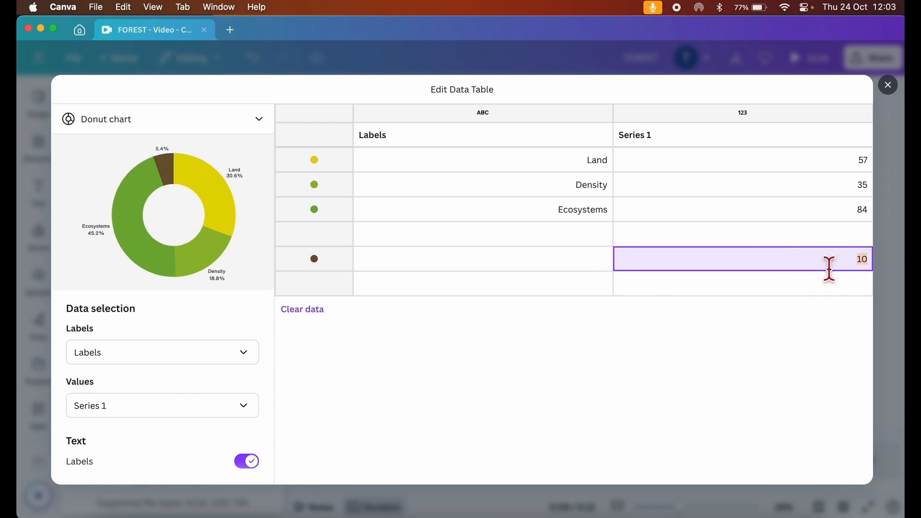
click(755, 233)
click(741, 208)
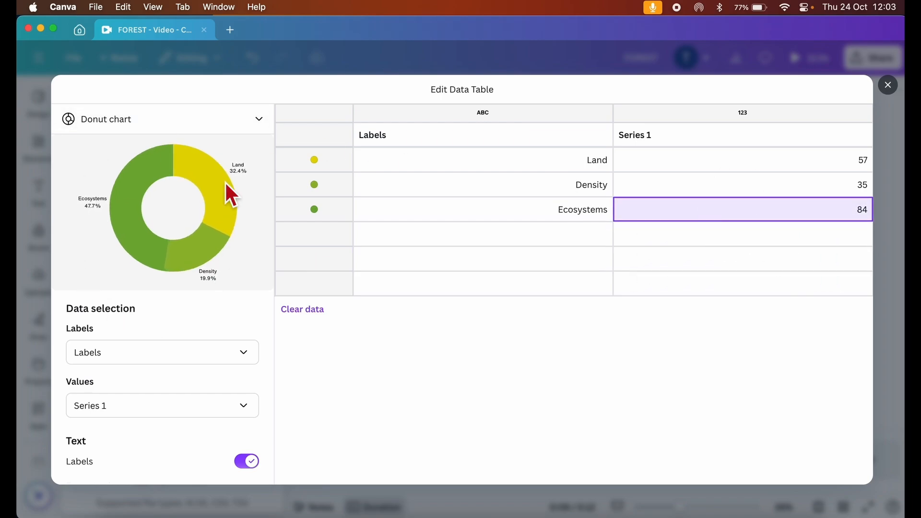
Choose Series 1 as the column that supplies the donut chart's labels
mouse_move(149, 184)
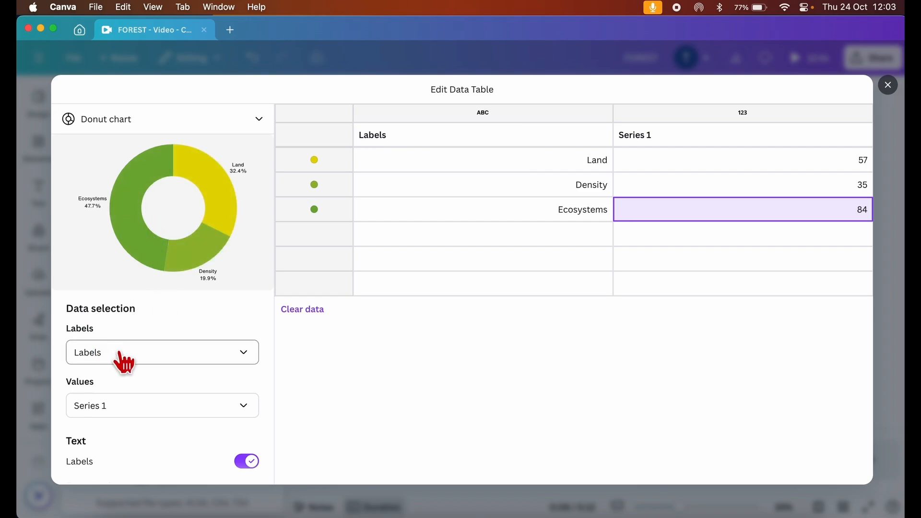
click(152, 357)
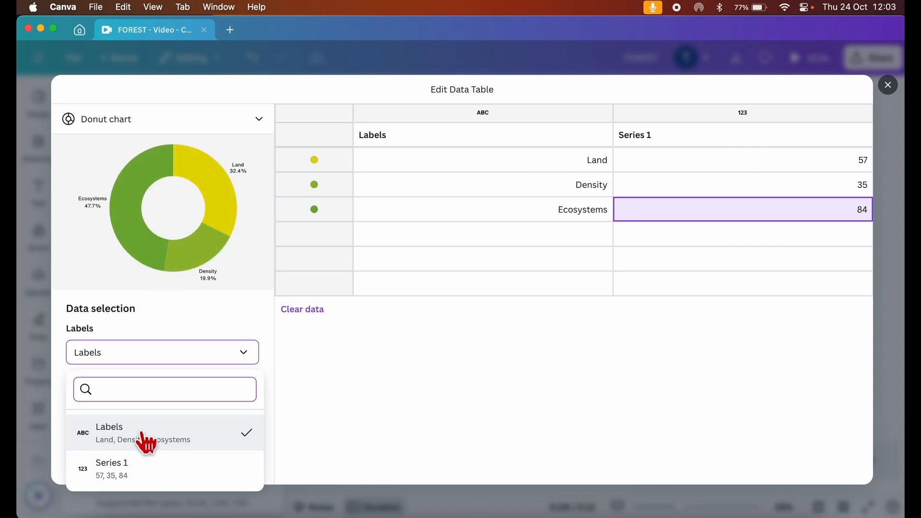
click(135, 475)
mouse_move(197, 172)
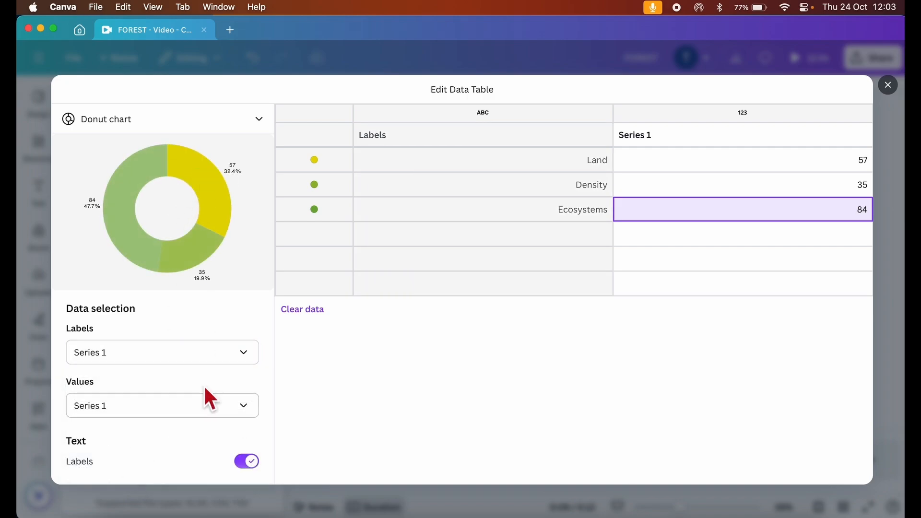
Try the Labels column as the source of the chart's values, and set it back to Series 1
click(190, 412)
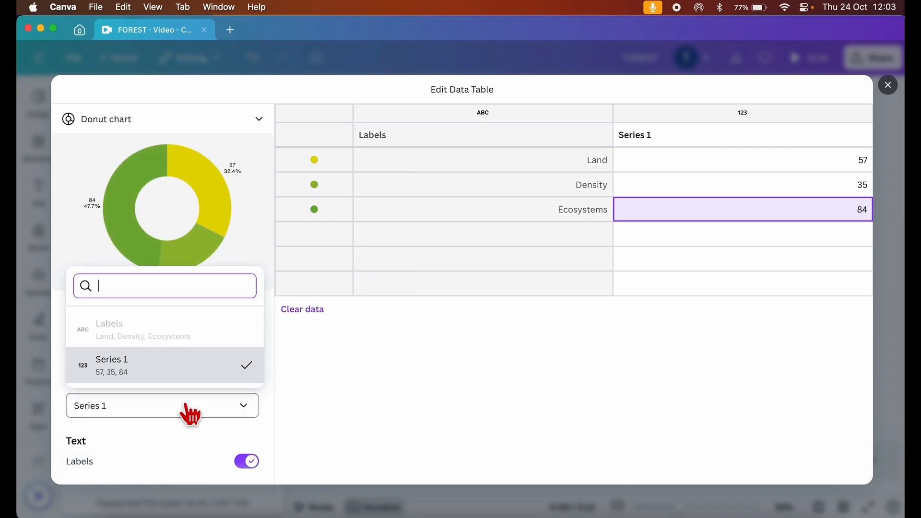
click(189, 339)
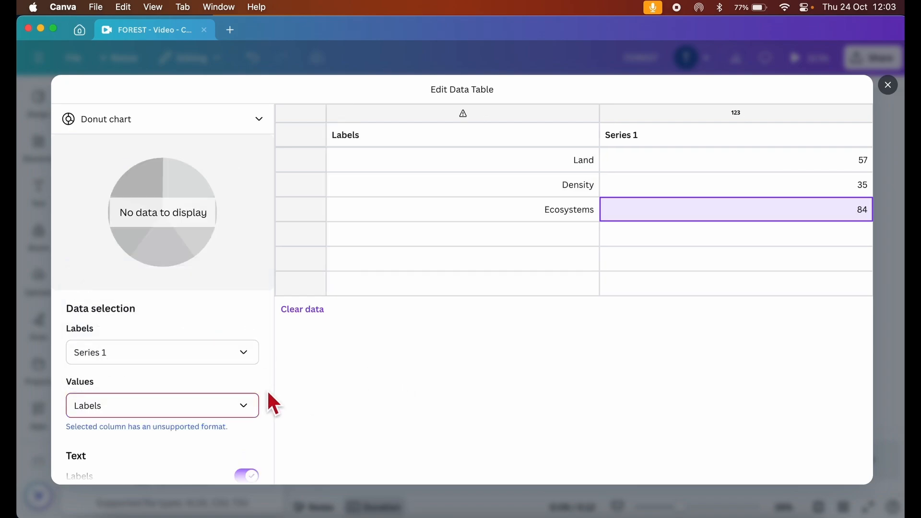
click(164, 409)
click(144, 366)
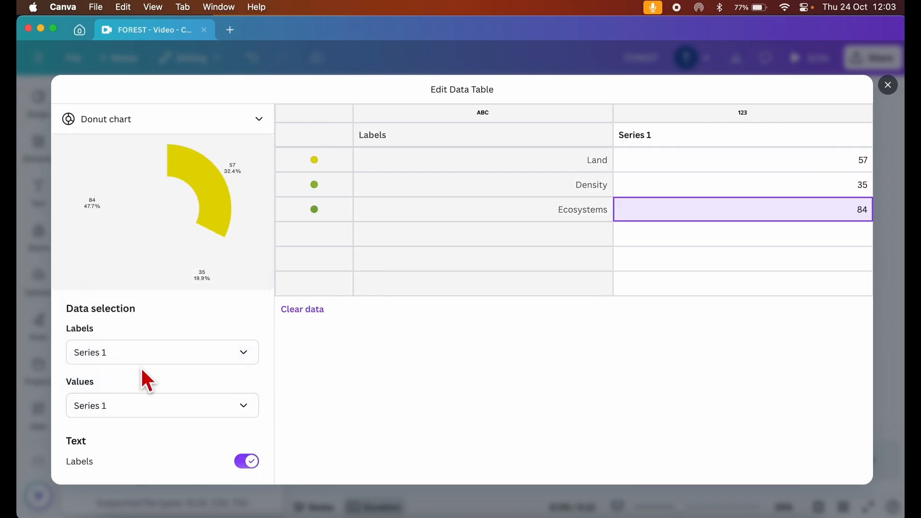
Set the Labels column as the source of the donut chart's labels and close the expanded data table
click(165, 354)
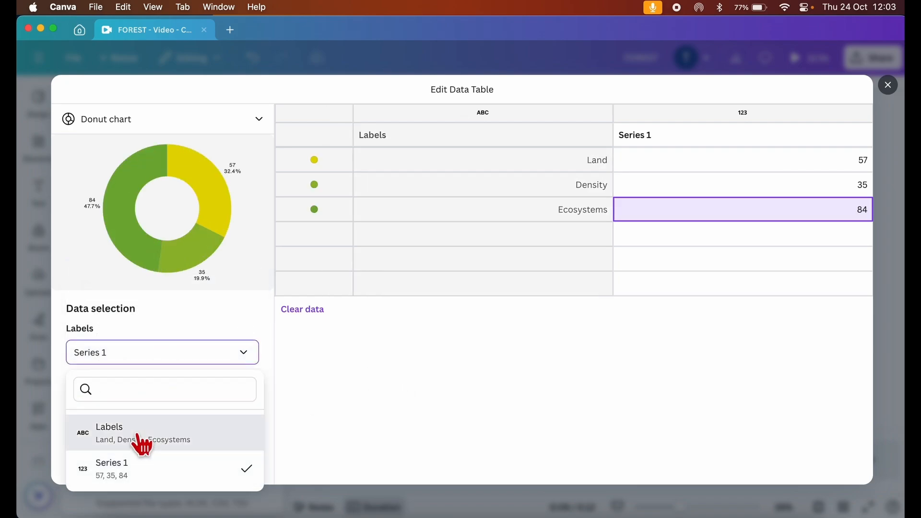
click(142, 436)
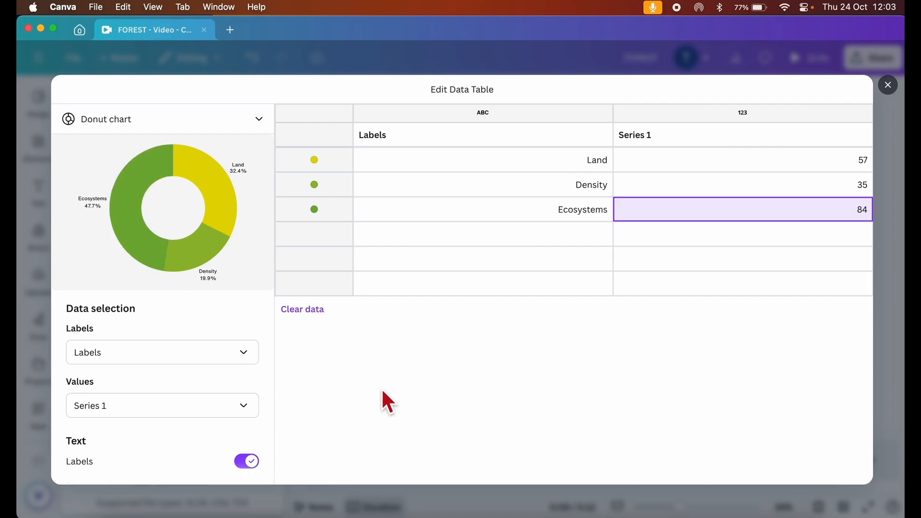
click(888, 86)
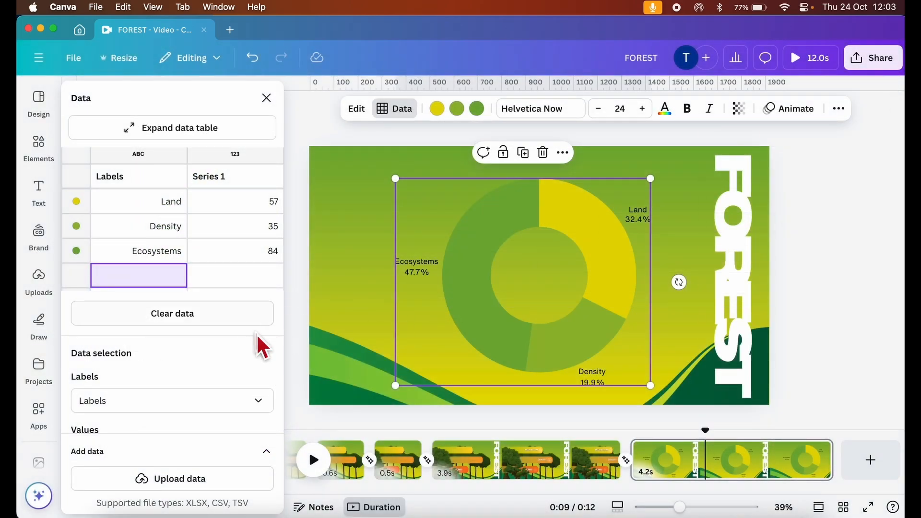
Play the video from the end of the gradient bars page to preview the transition into the donut chart page
drag(705, 431, 566, 442)
key(space)
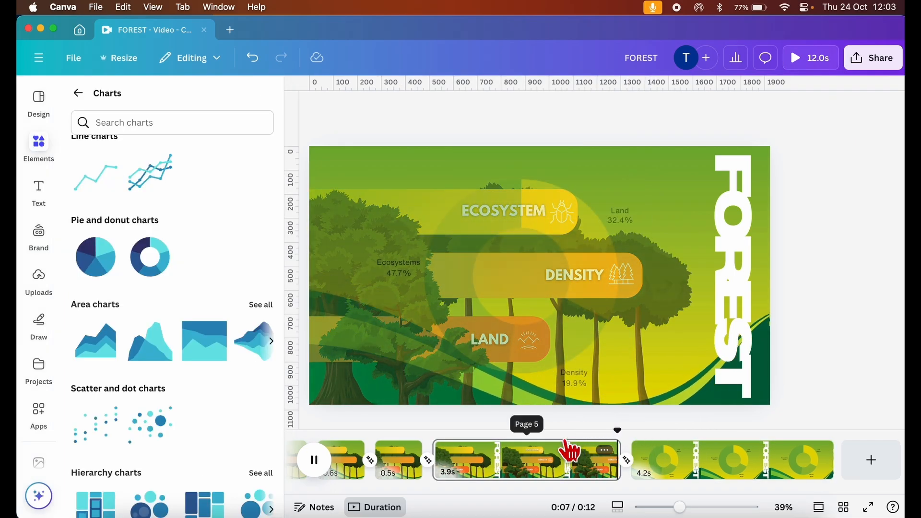
key(space)
mouse_move(451, 282)
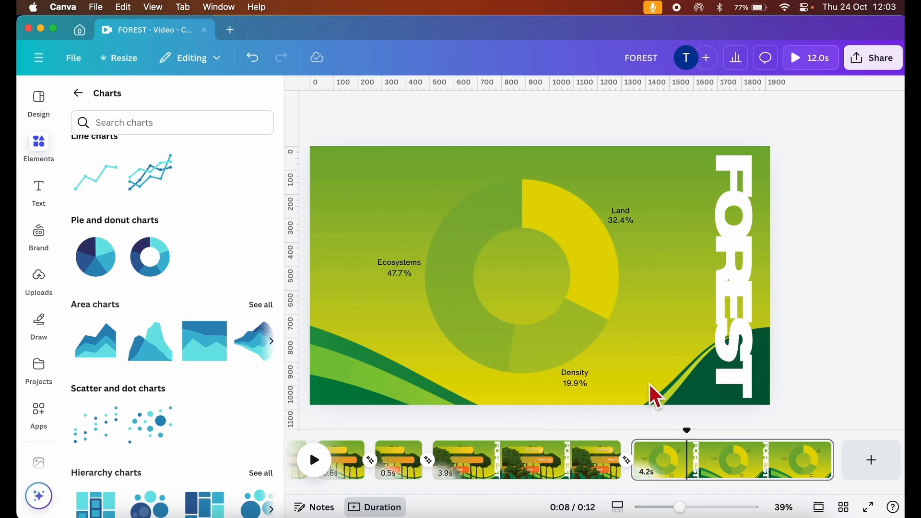
Show the donut chart's timing and trim its start so it appears after the transition from the bars page
right_click(582, 294)
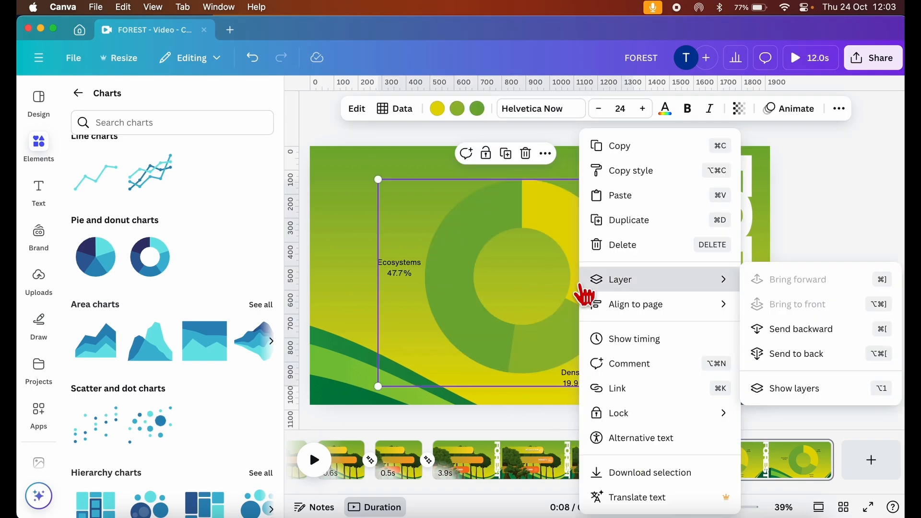
click(601, 350)
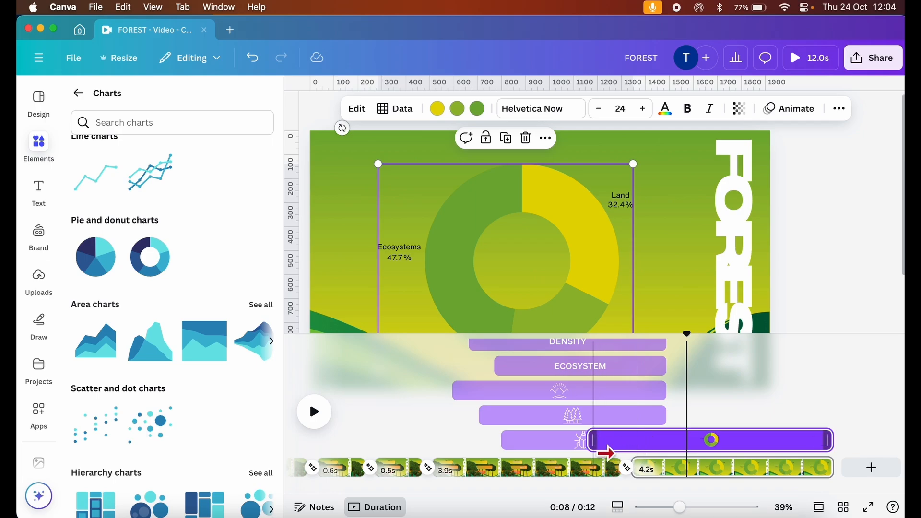
drag(606, 452, 691, 448)
Play the video from the gradient bars page through the donut chart page and inspect the chart's segments
drag(686, 333, 483, 363)
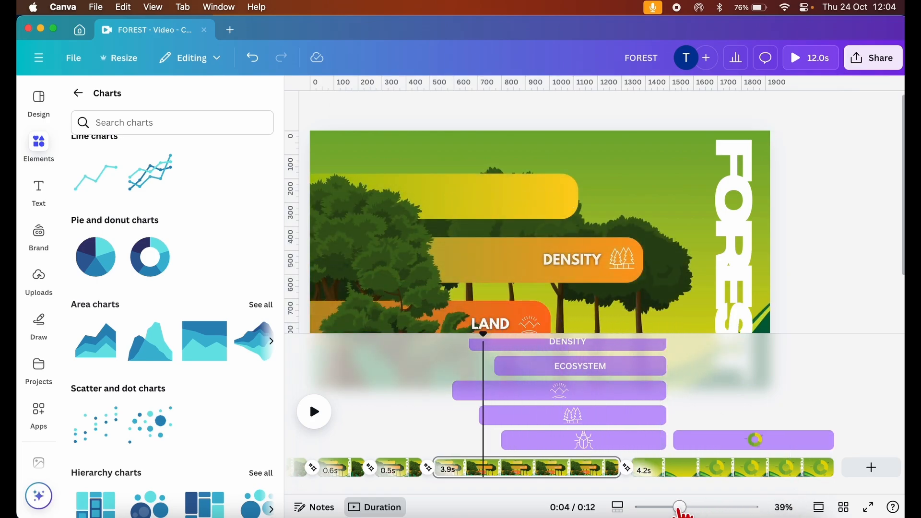
drag(680, 509, 666, 507)
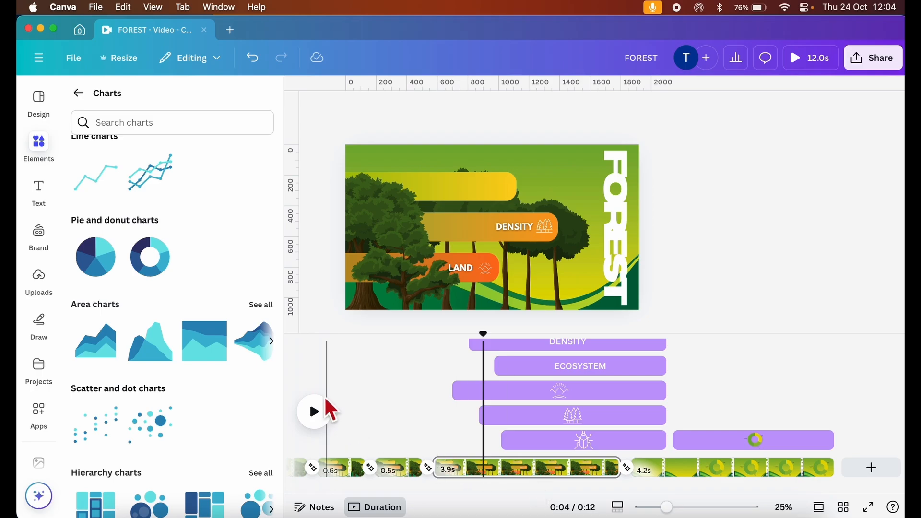
click(318, 412)
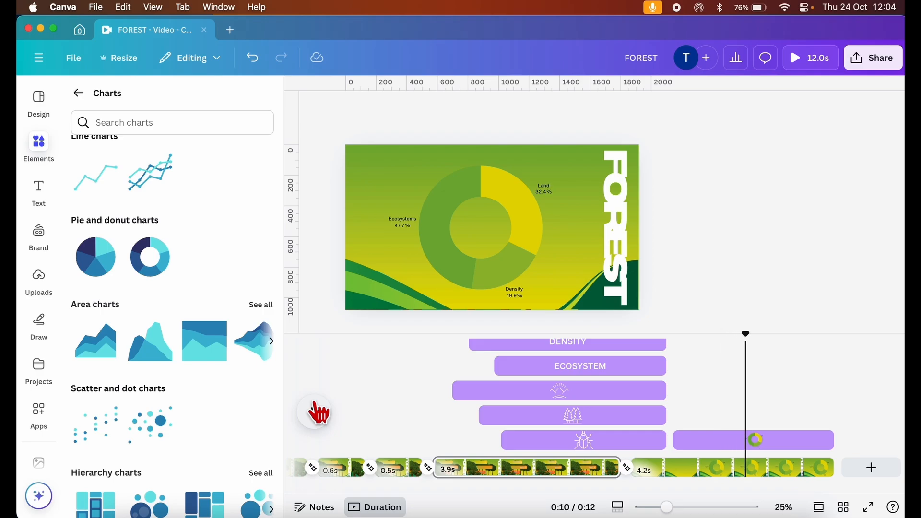
click(318, 411)
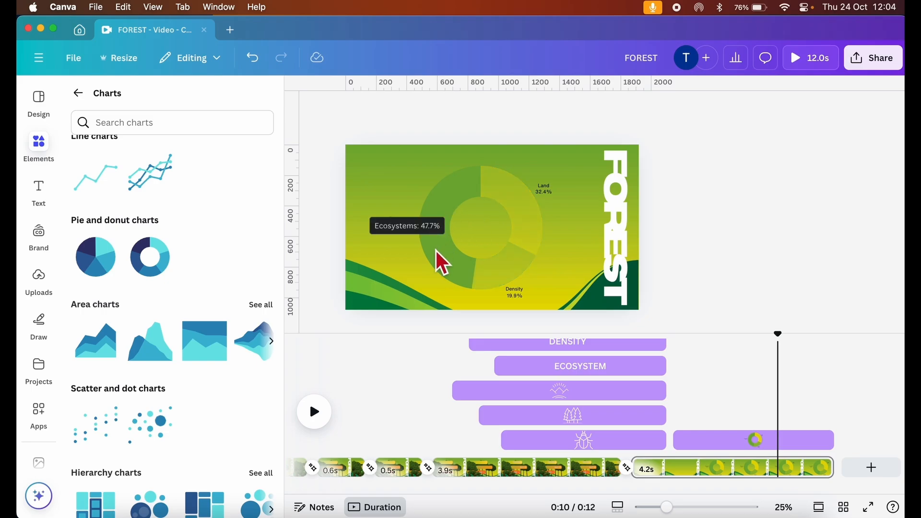
mouse_move(543, 237)
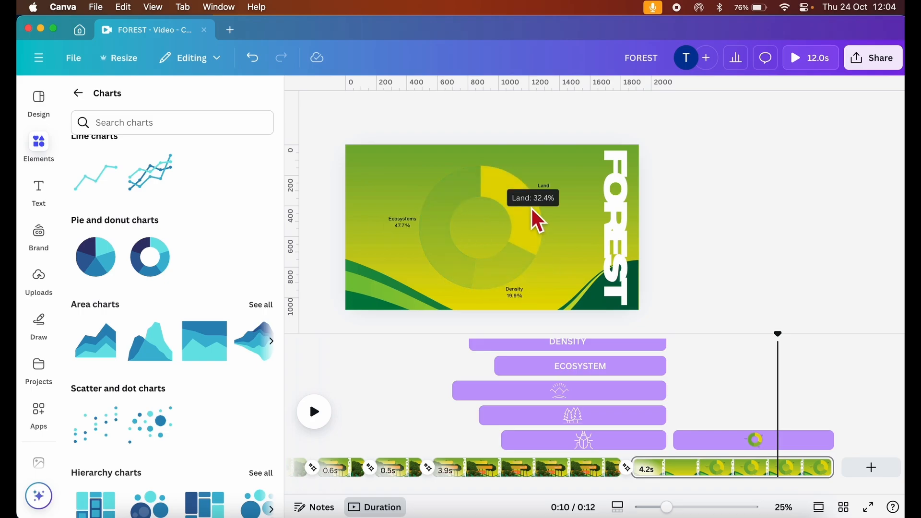
Duplicate the donut chart page and go to the copy in the timeline
click(539, 233)
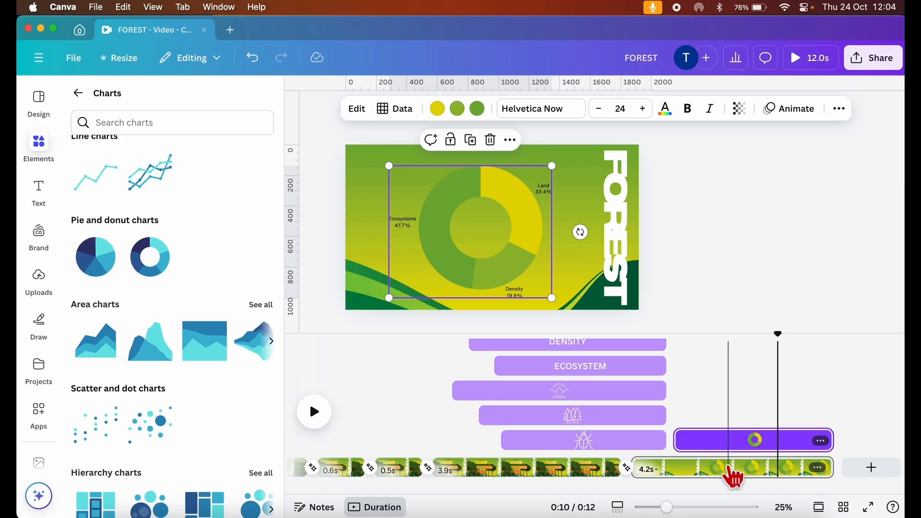
right_click(734, 479)
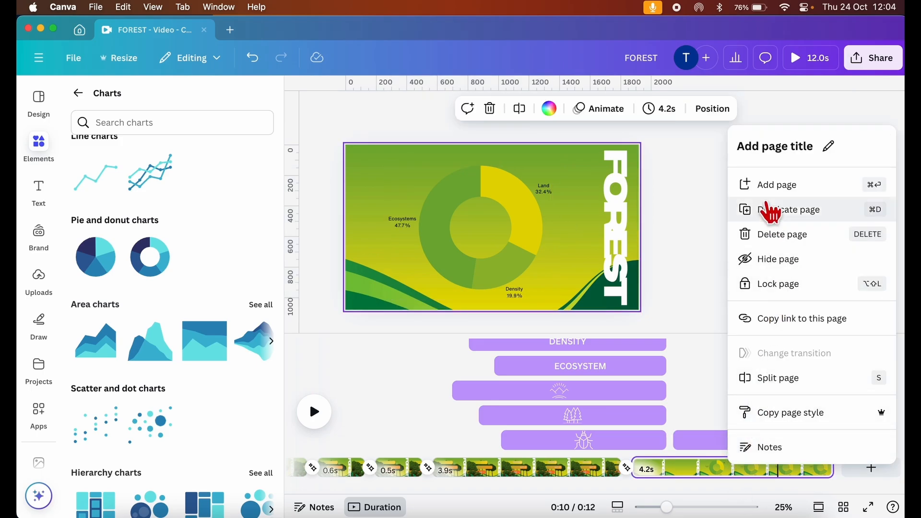
click(751, 216)
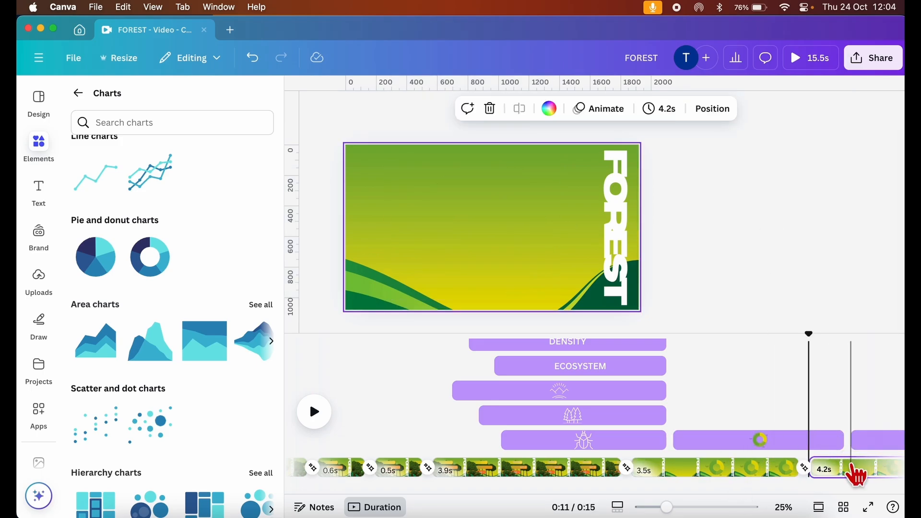
click(857, 478)
Change the donut chart on the duplicated page to a bar chart
click(515, 278)
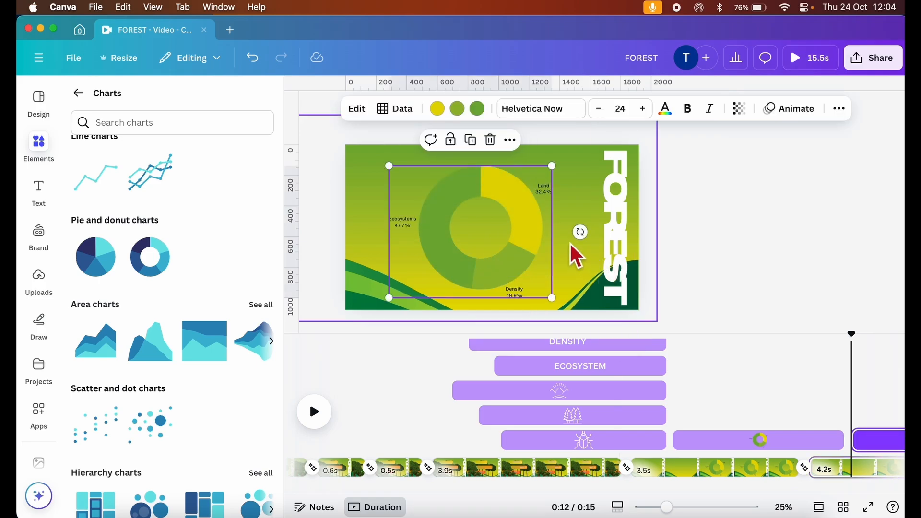
click(530, 229)
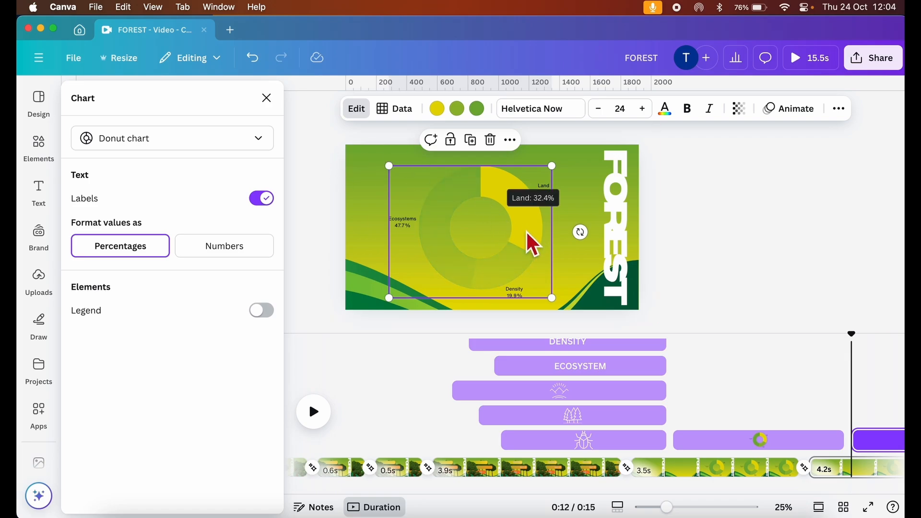
click(356, 115)
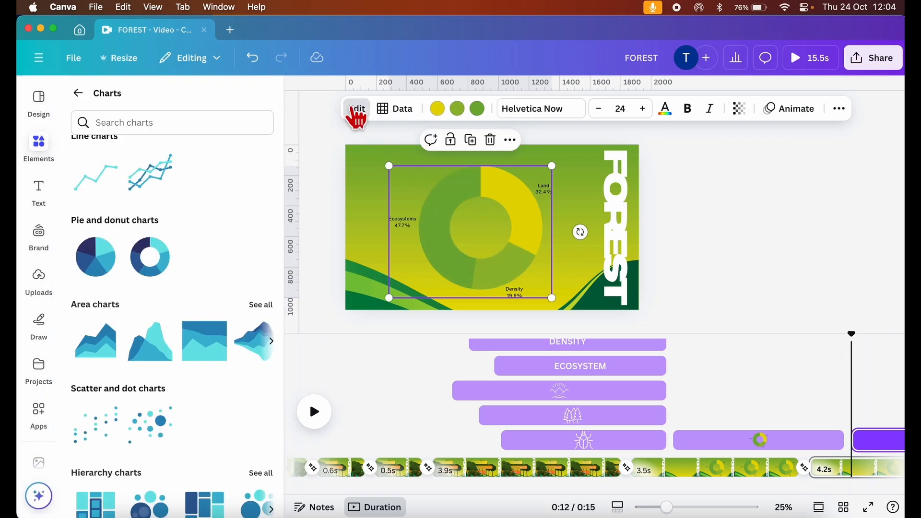
click(356, 115)
click(245, 144)
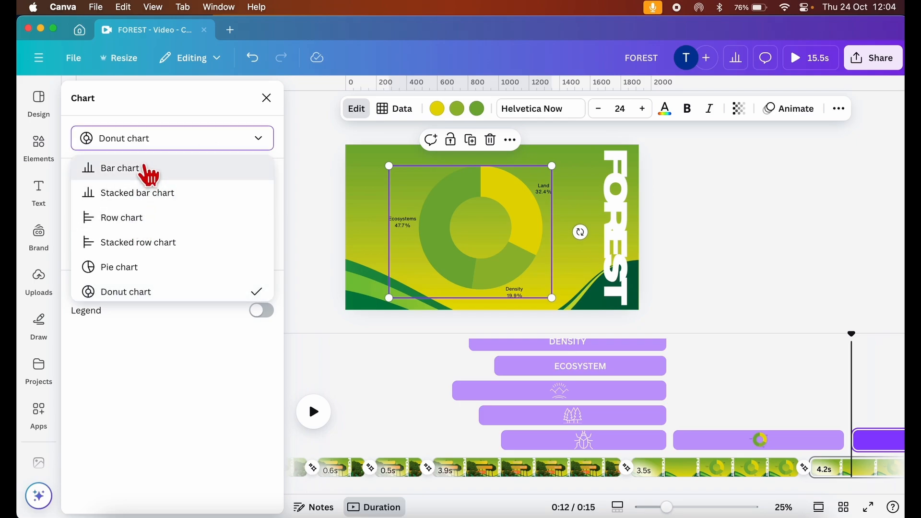
click(120, 168)
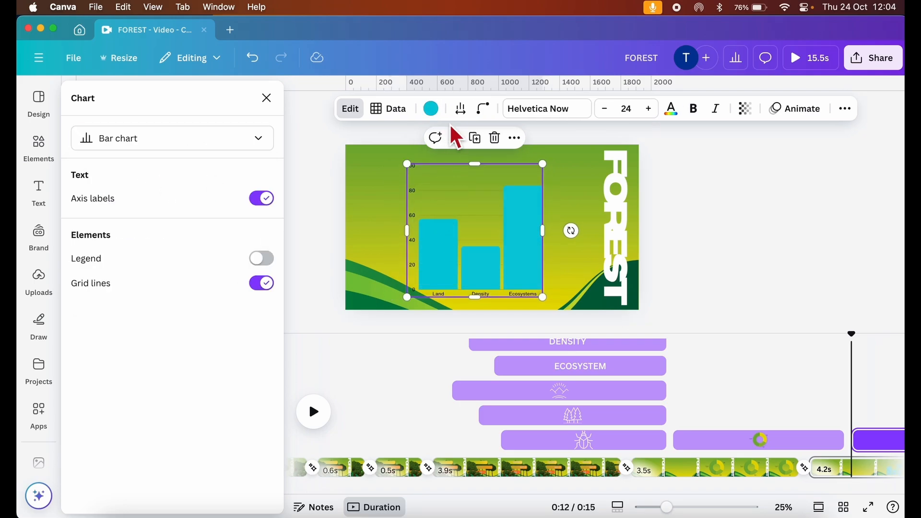
Recolour the bar chart's bars to light yellow #FFF65B
click(431, 108)
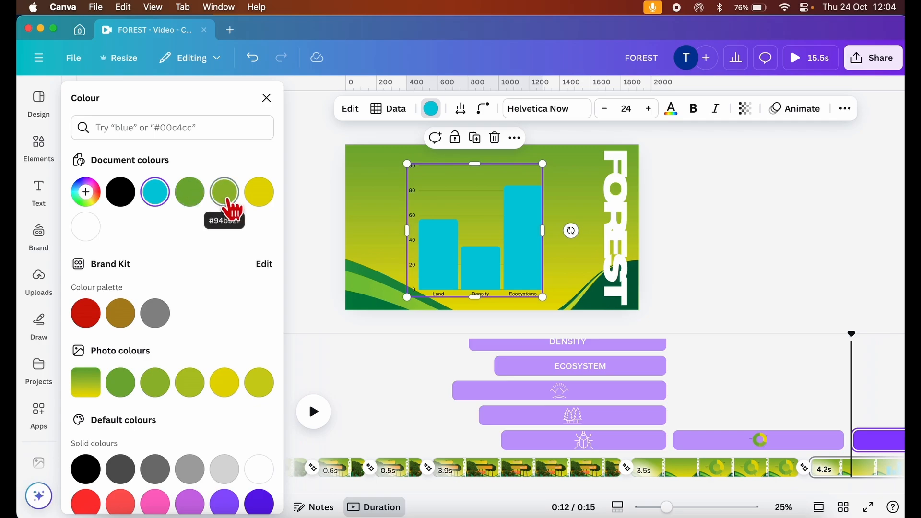
click(262, 204)
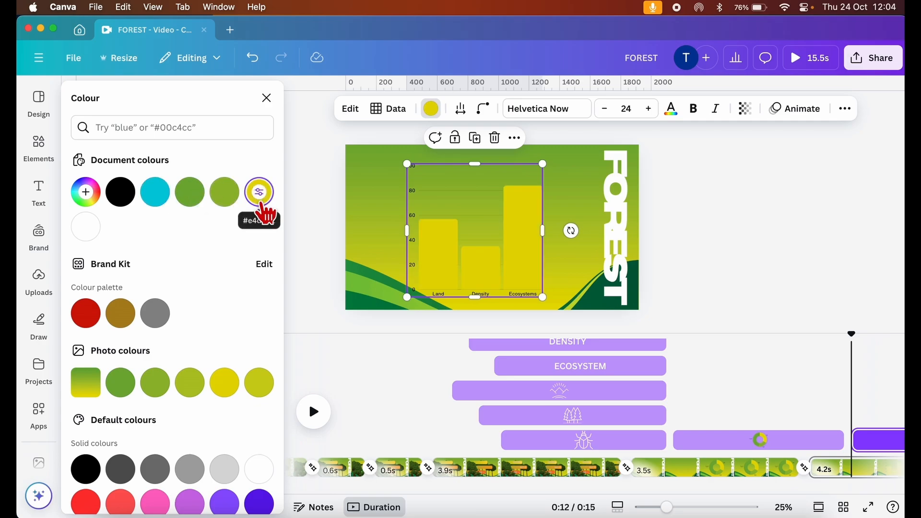
click(87, 192)
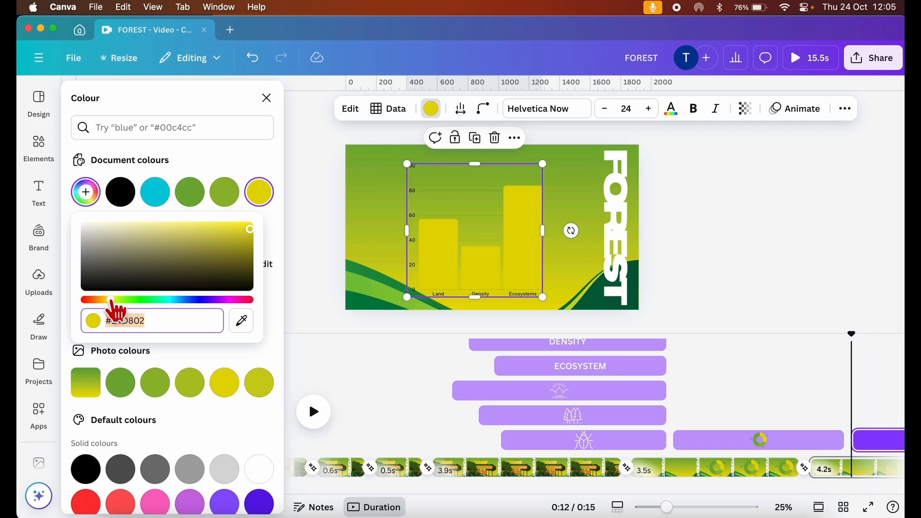
drag(164, 228, 192, 224)
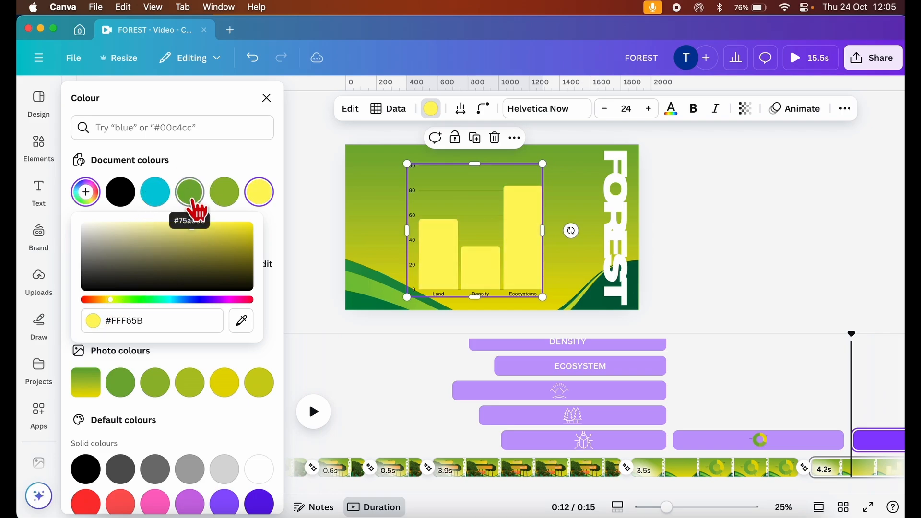
click(742, 187)
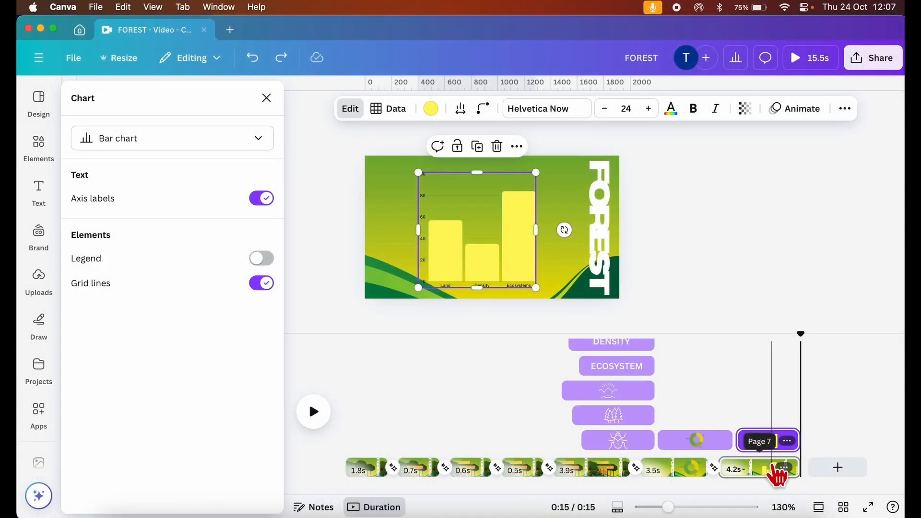
Duplicate the bar chart page and delete the bar chart from the copy
click(755, 469)
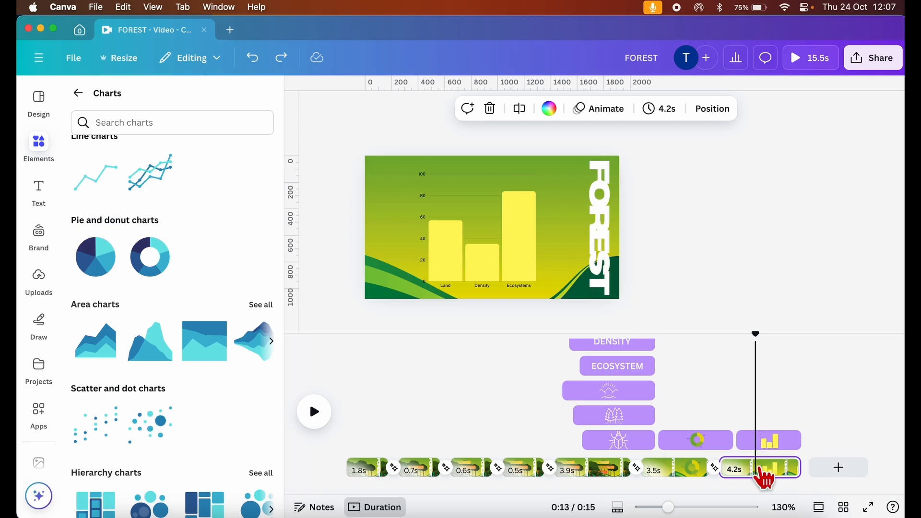
right_click(763, 471)
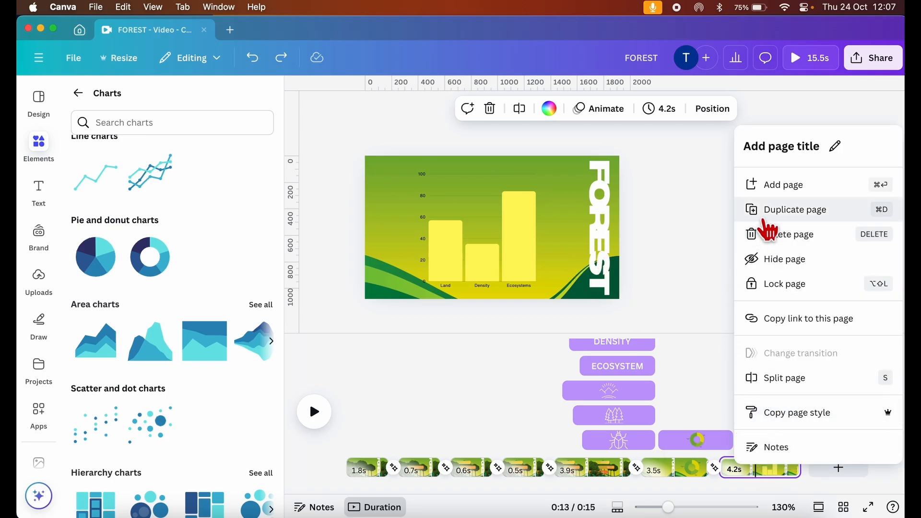
click(766, 215)
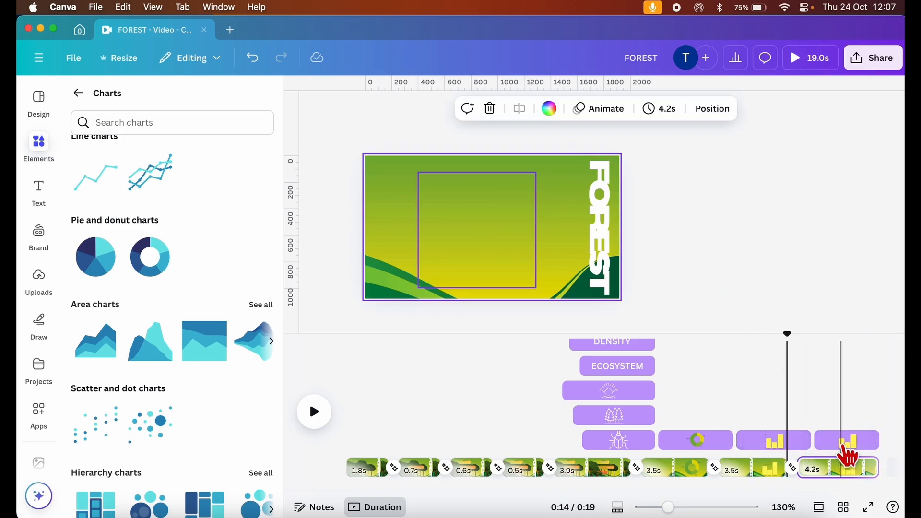
click(850, 442)
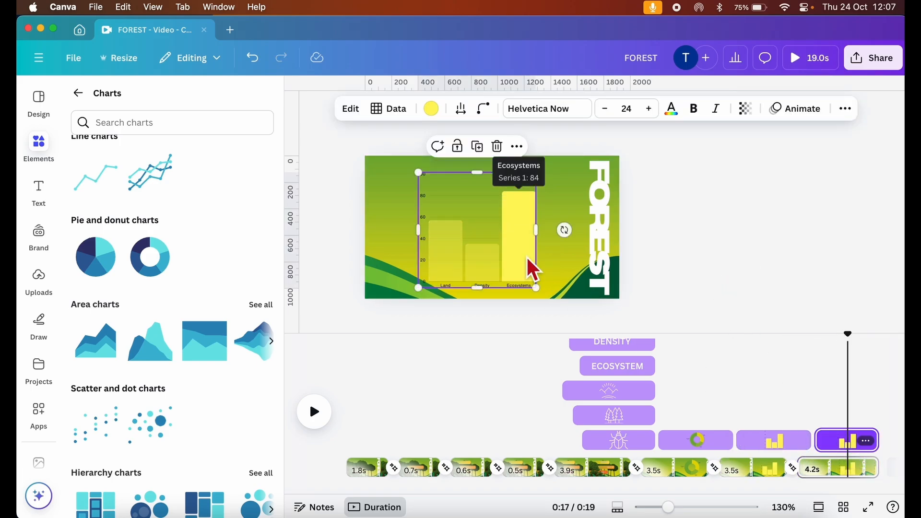
key(Delete)
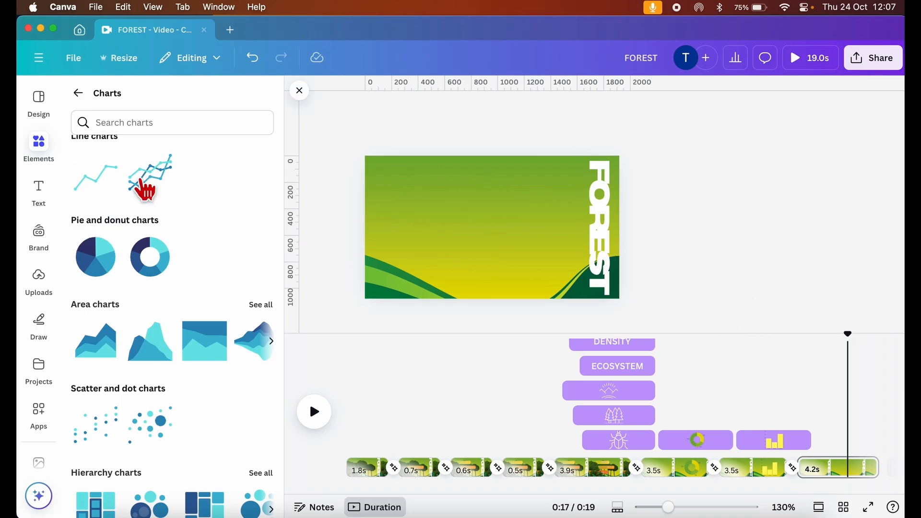
Use Magic Write to generate "60 words on the impotance of land, density and ecosystems in the froest" and insert the text on the page
click(40, 193)
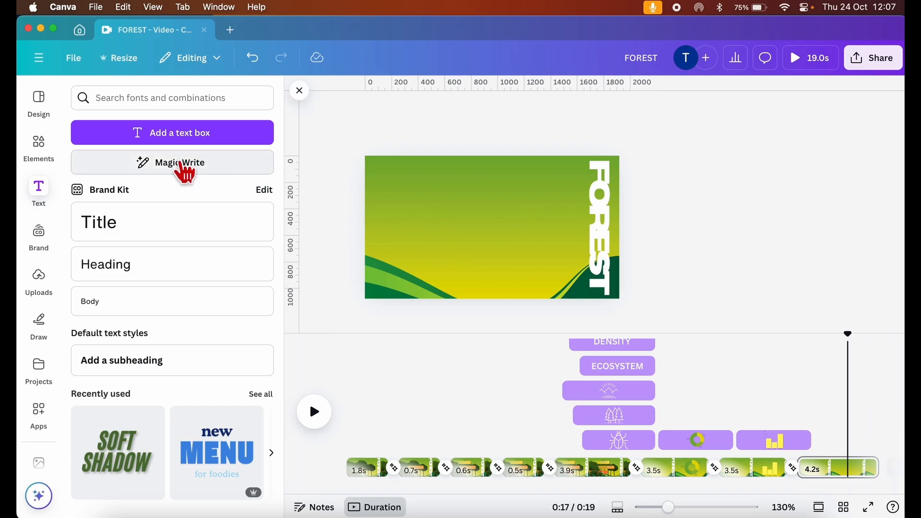
click(183, 165)
click(383, 215)
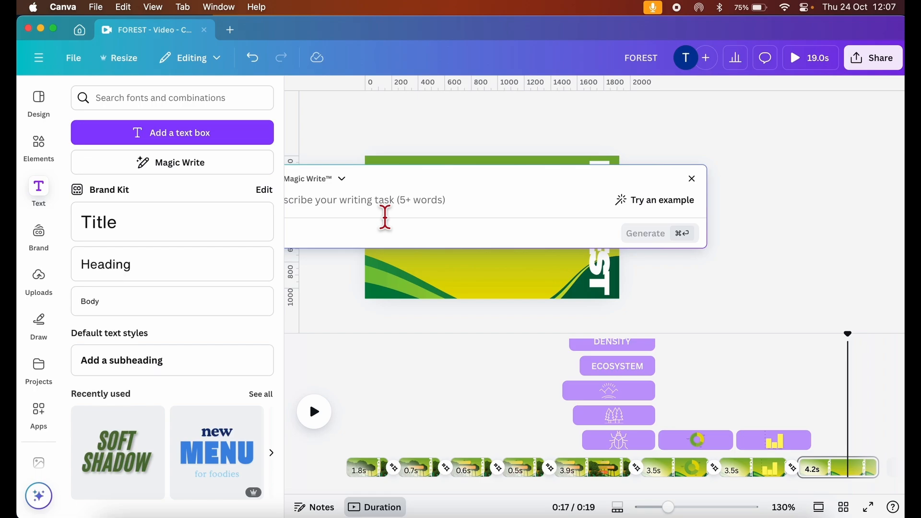
text(w)
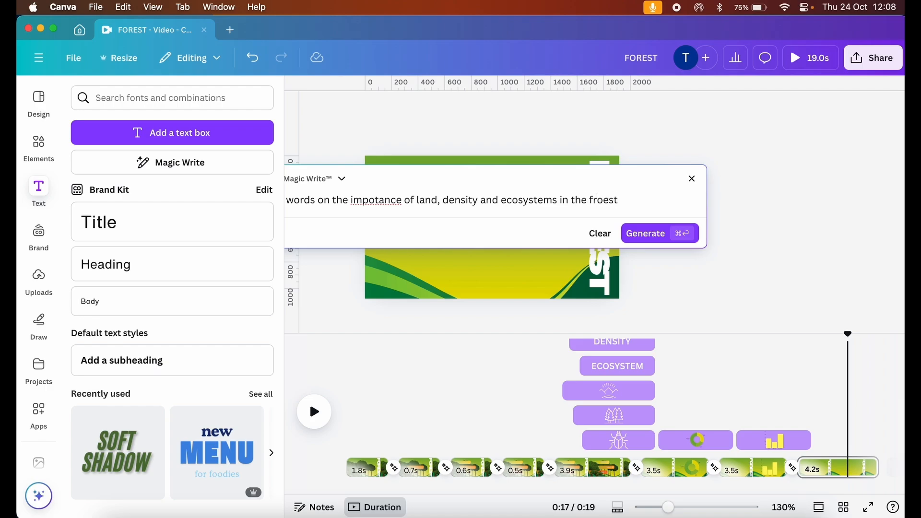
click(645, 239)
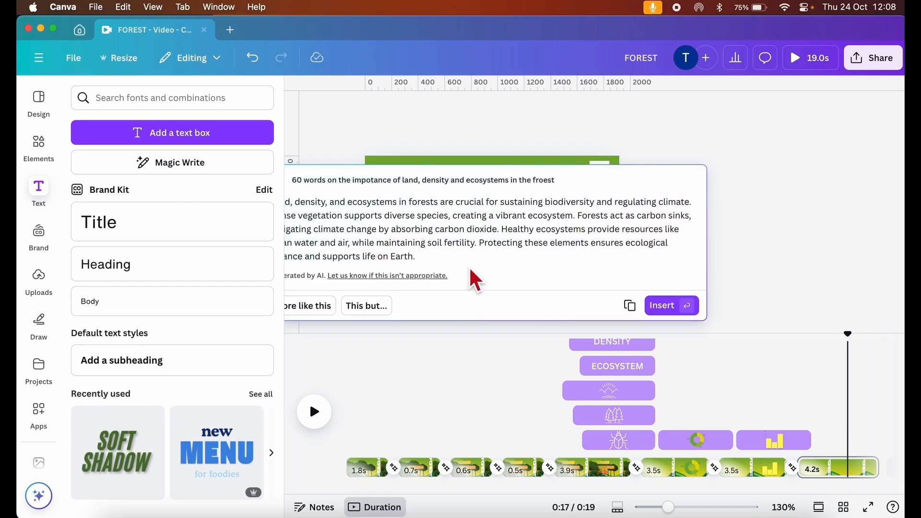
click(663, 307)
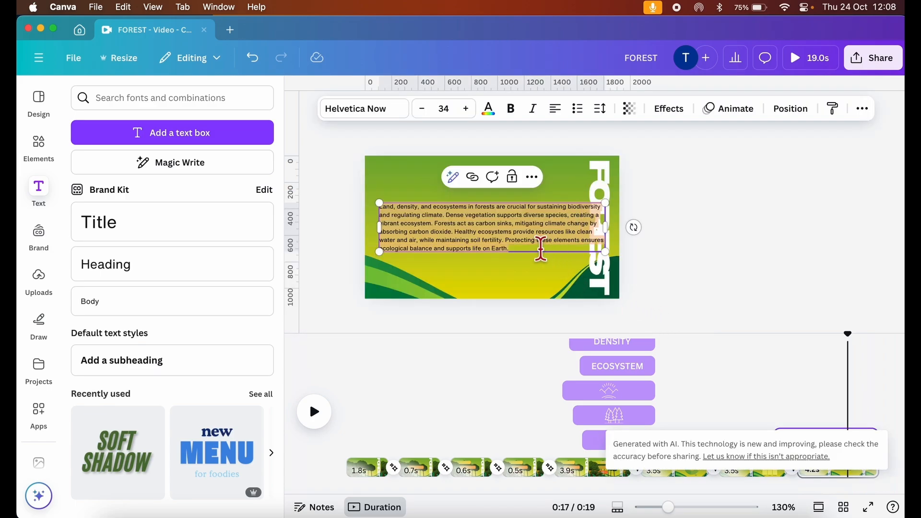
Shrink the generated paragraph to font size 29.8 so it clears the FOREST title, and recolour its text white
drag(606, 252, 525, 234)
click(450, 221)
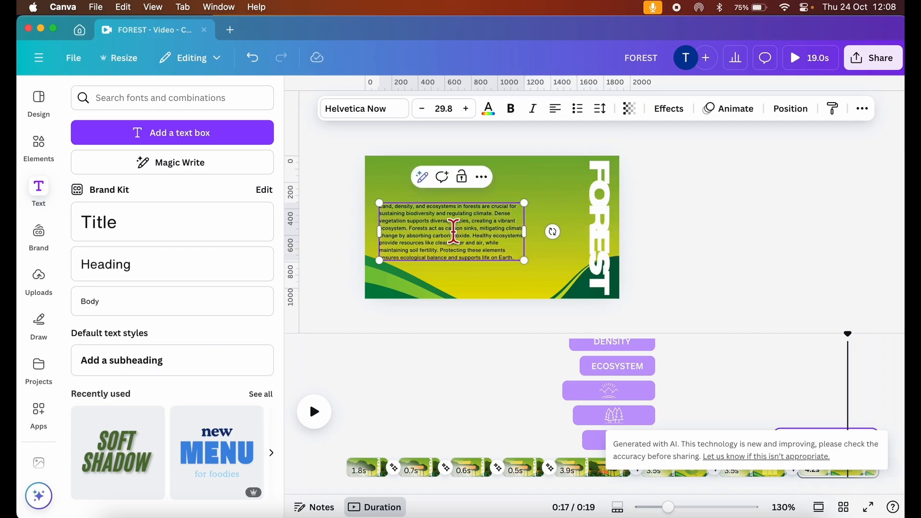
triple_click(488, 230)
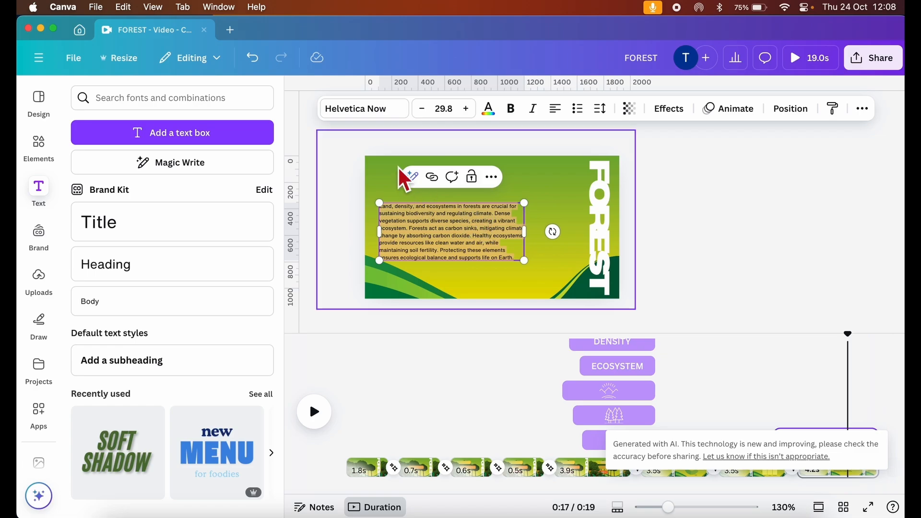
click(489, 111)
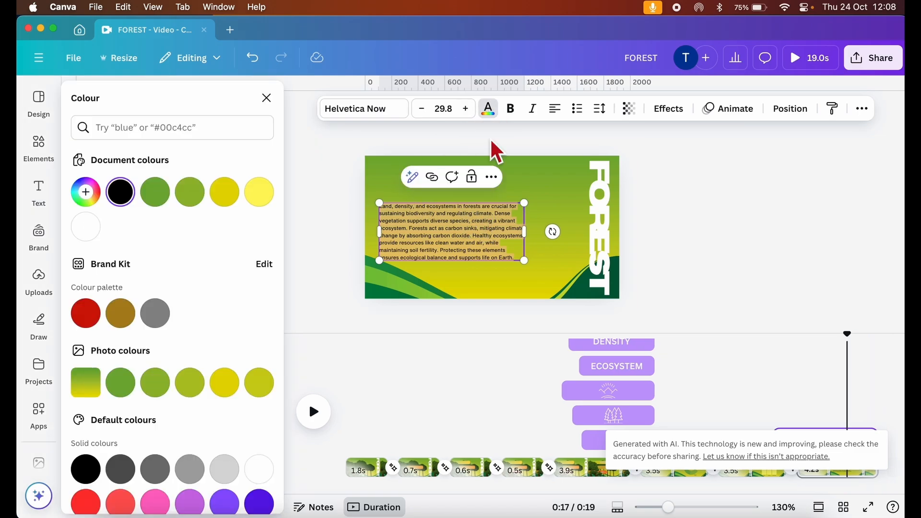
click(94, 231)
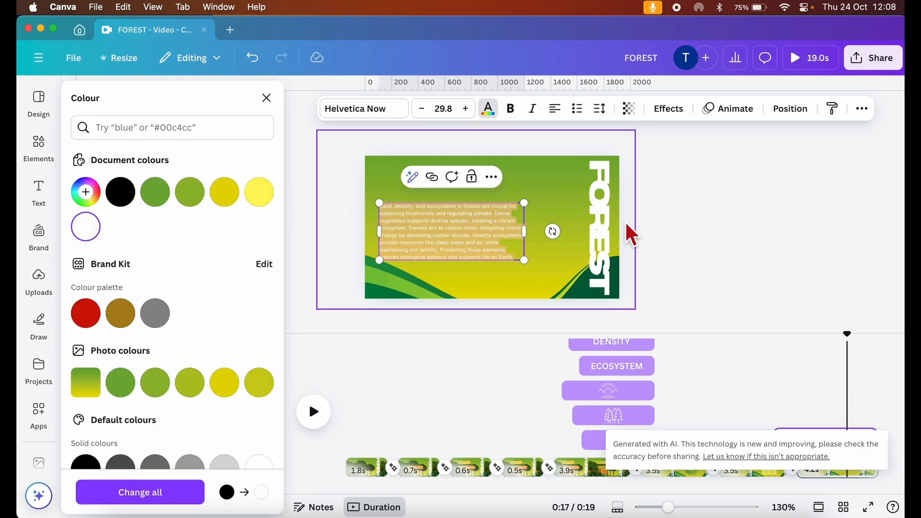
Enlarge the white paragraph to font size 40.7 and move it up above the green hills
key(Escape)
drag(525, 260, 551, 308)
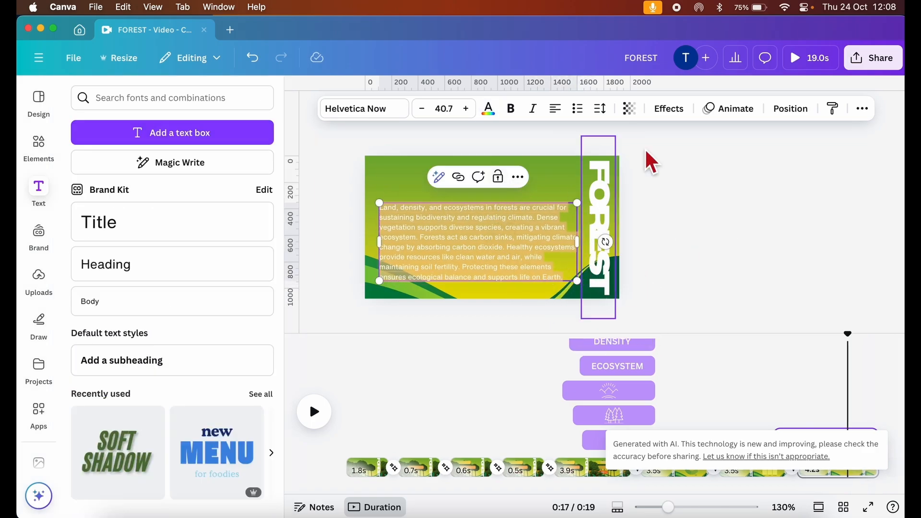
drag(538, 231, 534, 206)
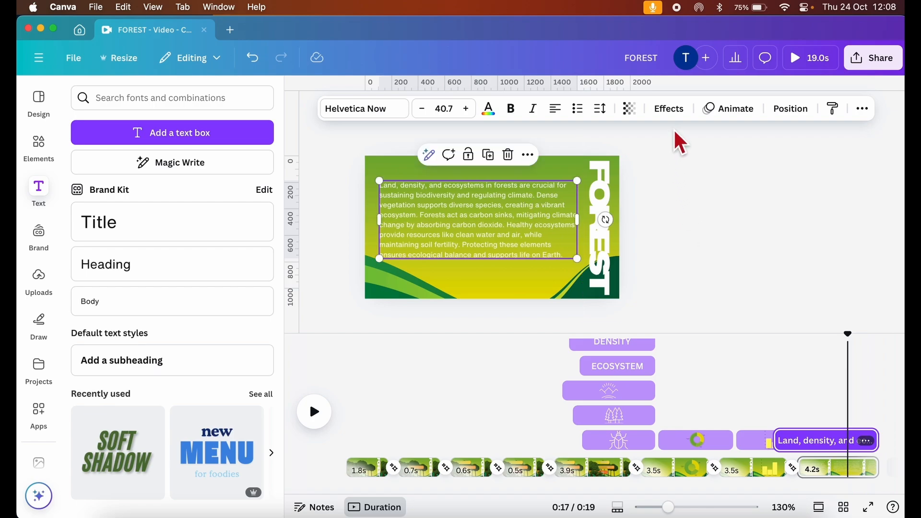
Apply the Typewriter animation to the paragraph, on enter and by character, and raise its speed slightly
click(671, 111)
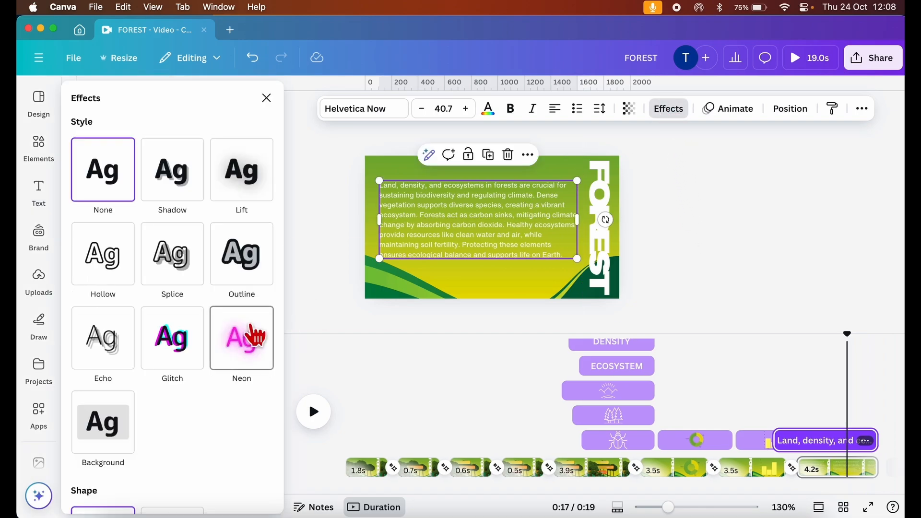
click(674, 114)
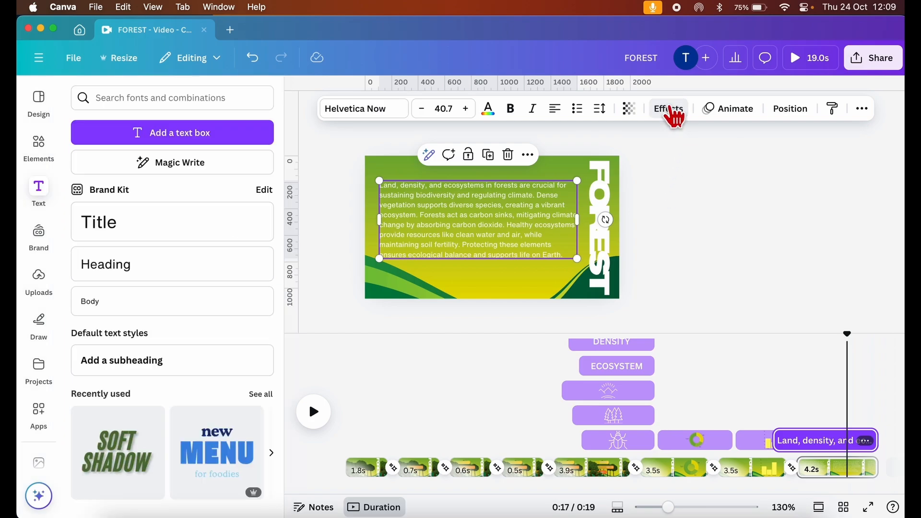
click(734, 113)
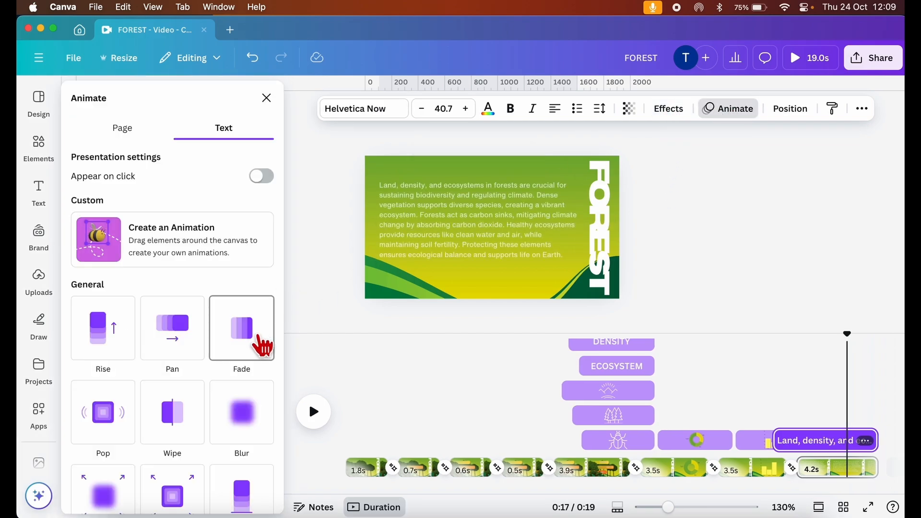
scroll(112, 226, down, 10)
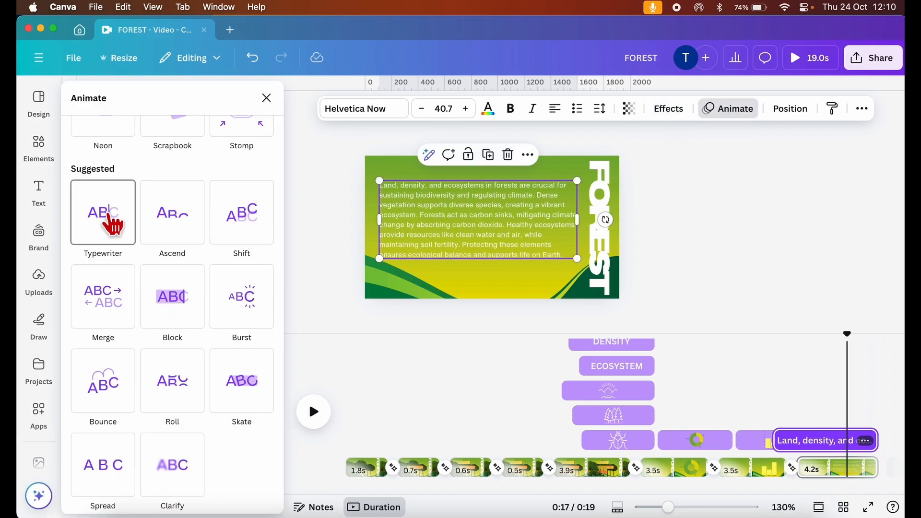
click(112, 221)
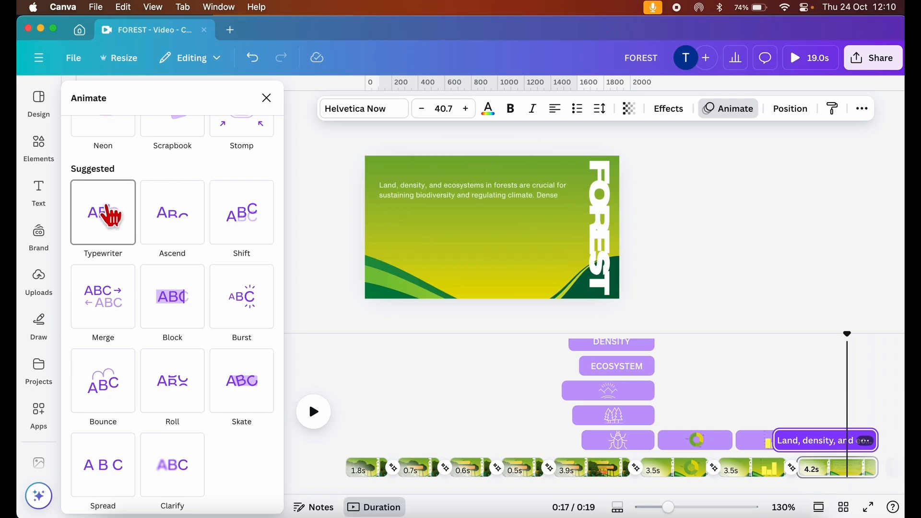
click(113, 217)
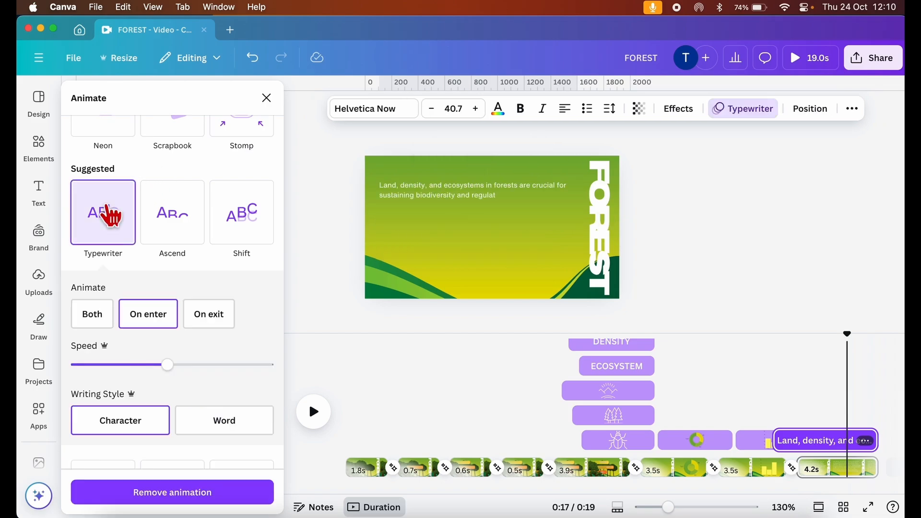
mouse_move(177, 373)
mouse_down()
mouse_move(246, 376)
mouse_move(179, 375)
mouse_up()
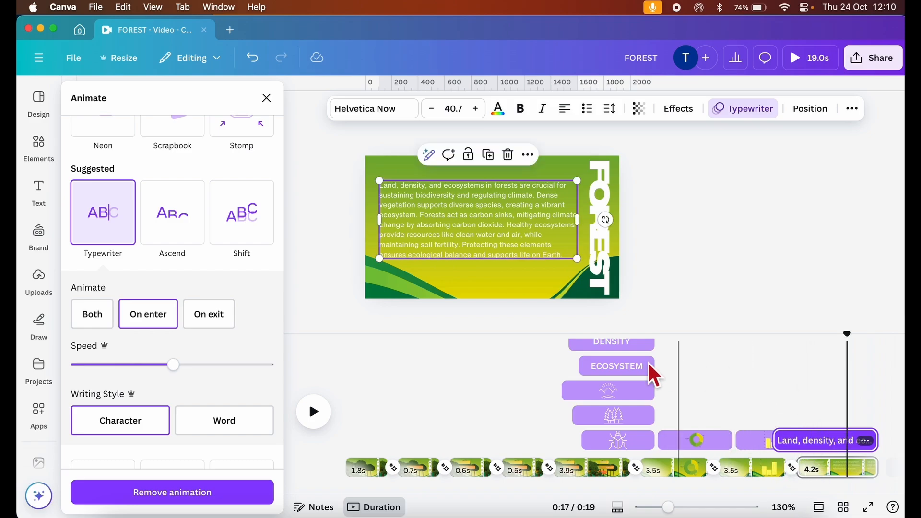
Extend the text page to 10.7 s and trim the paragraph's start so it begins after the page transition
drag(668, 507, 658, 508)
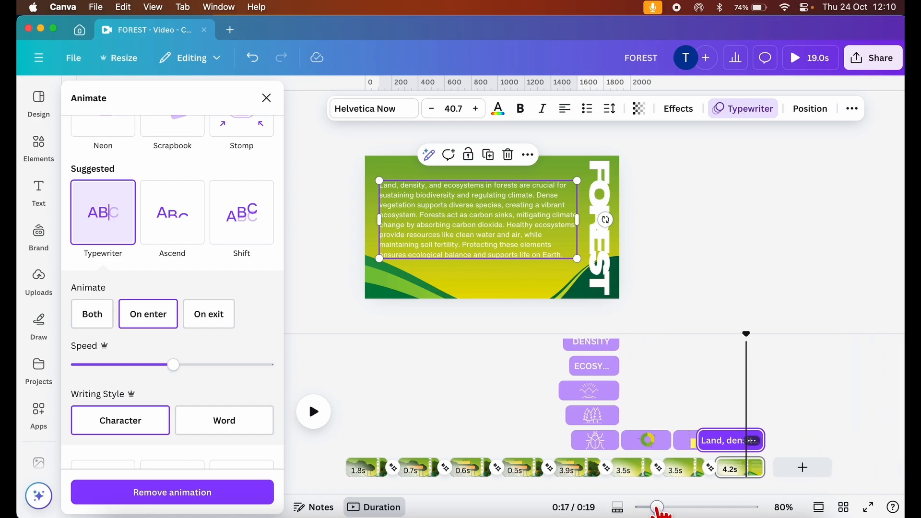
drag(773, 475, 796, 483)
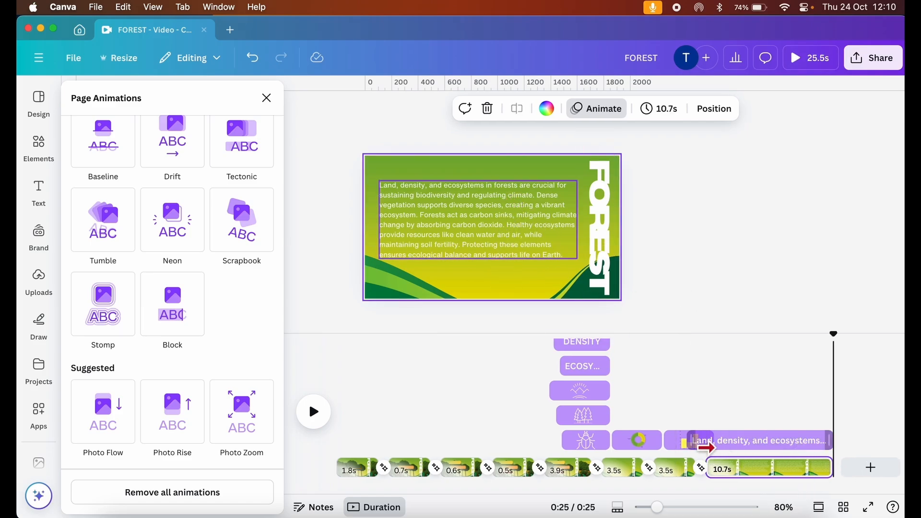
drag(708, 448, 736, 445)
Preview the paragraph's Typewriter animation and nudge the text box slightly up and to the right
click(654, 342)
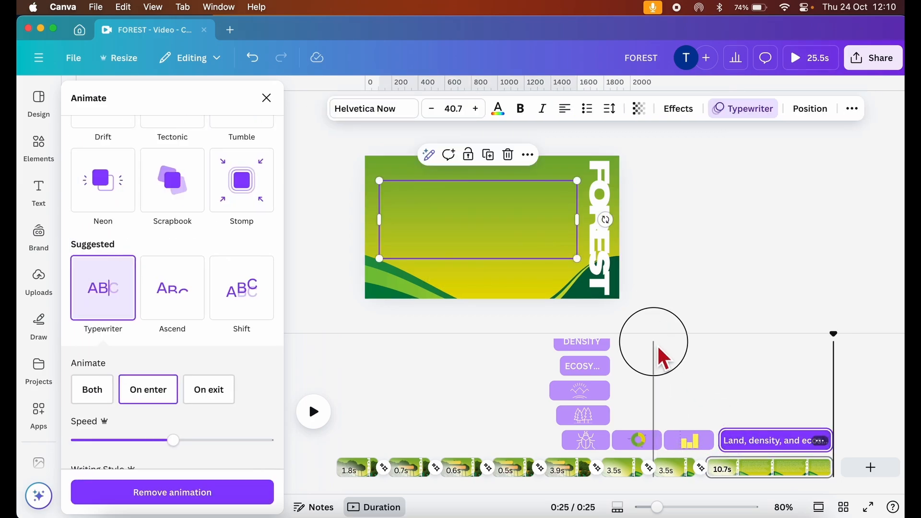
click(314, 414)
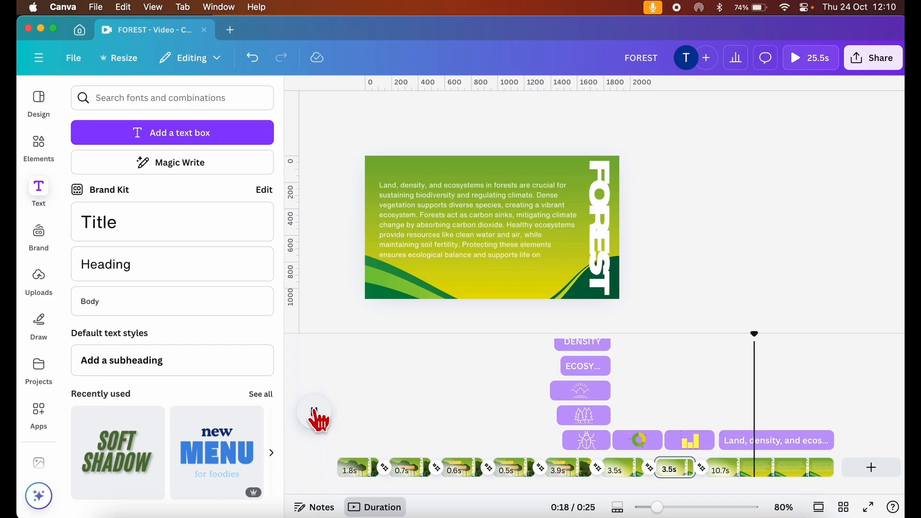
click(315, 413)
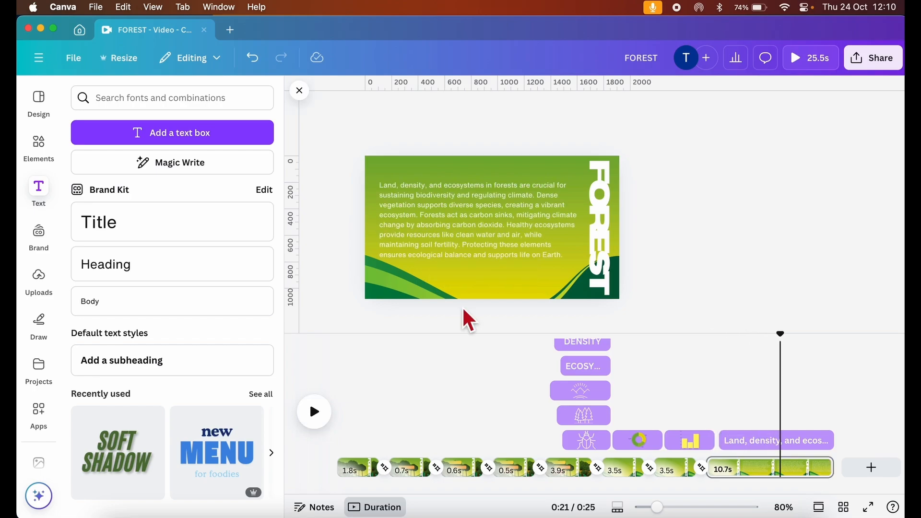
click(484, 236)
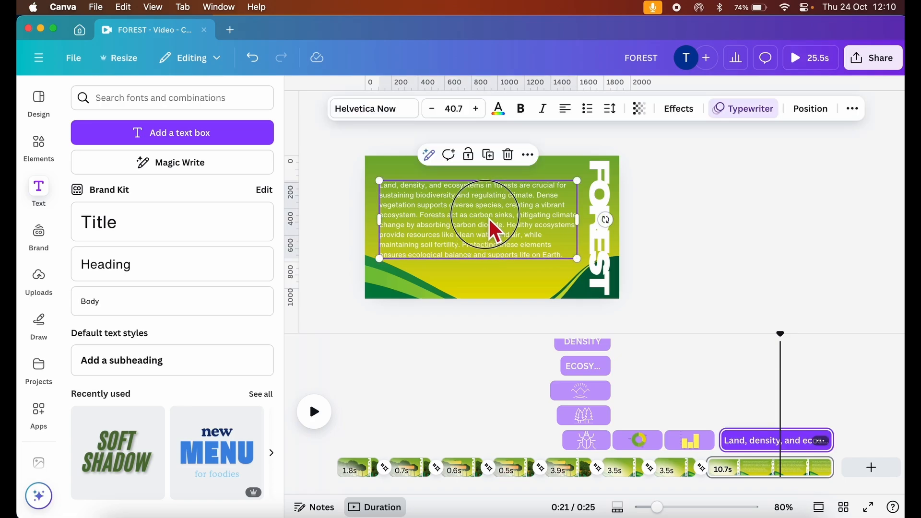
drag(490, 219, 499, 217)
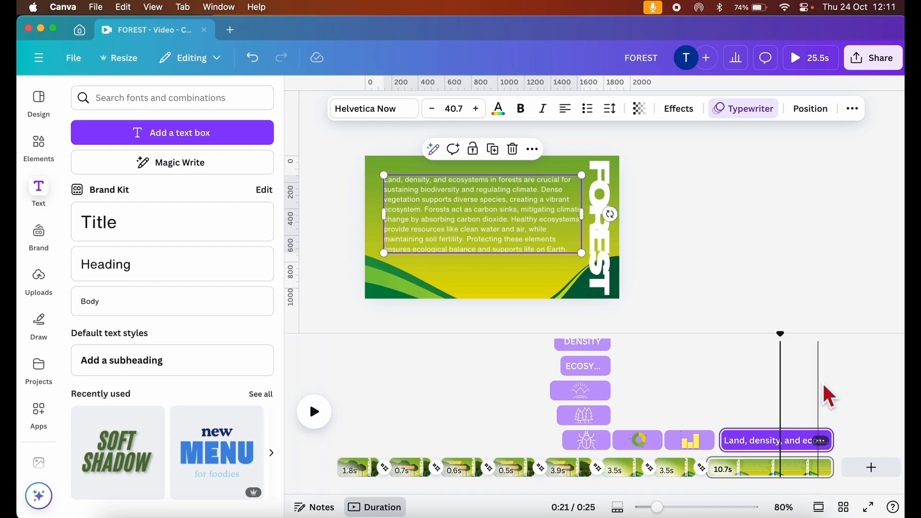
Duplicate the text page and replace the copy's paragraph with the Red Rocket Studio logo from the Brand Kit
right_click(781, 468)
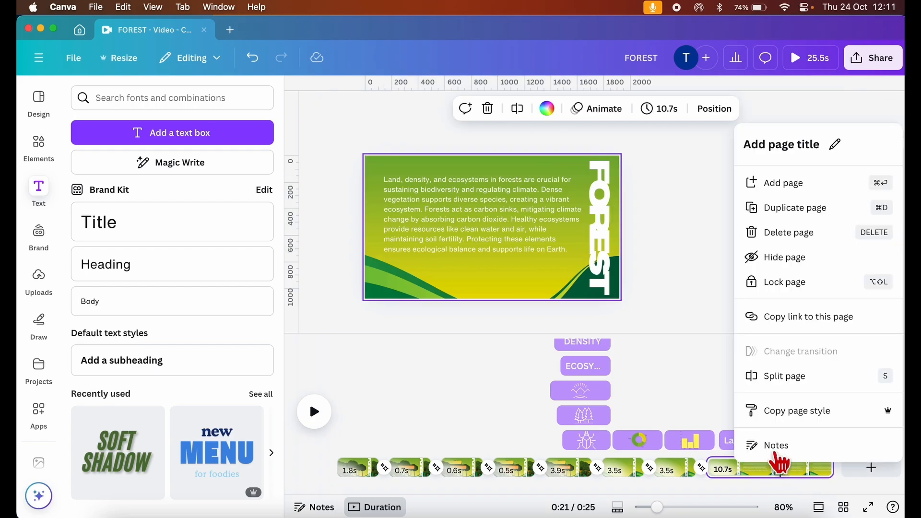
click(779, 208)
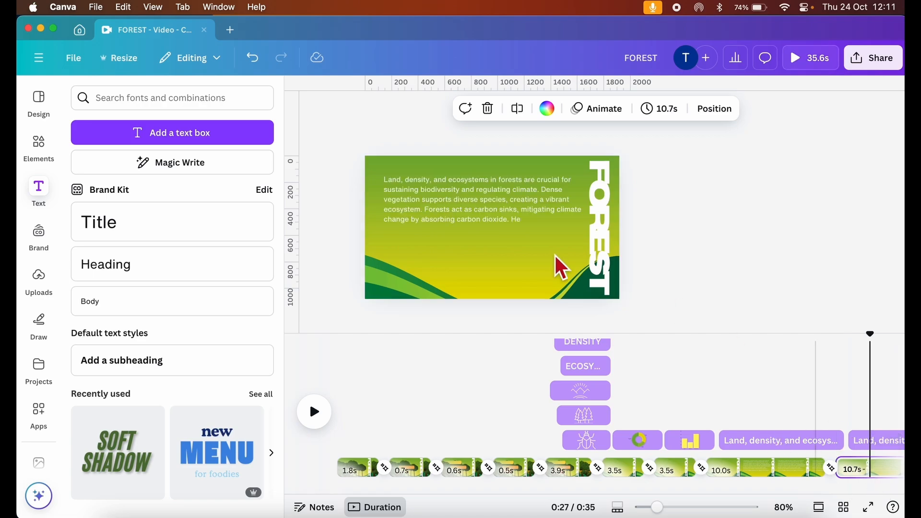
click(515, 215)
key(Delete)
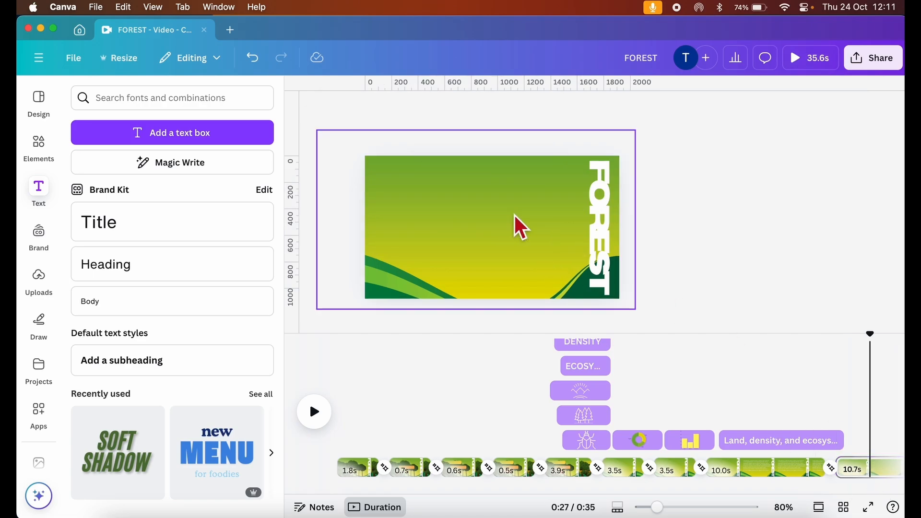
click(39, 235)
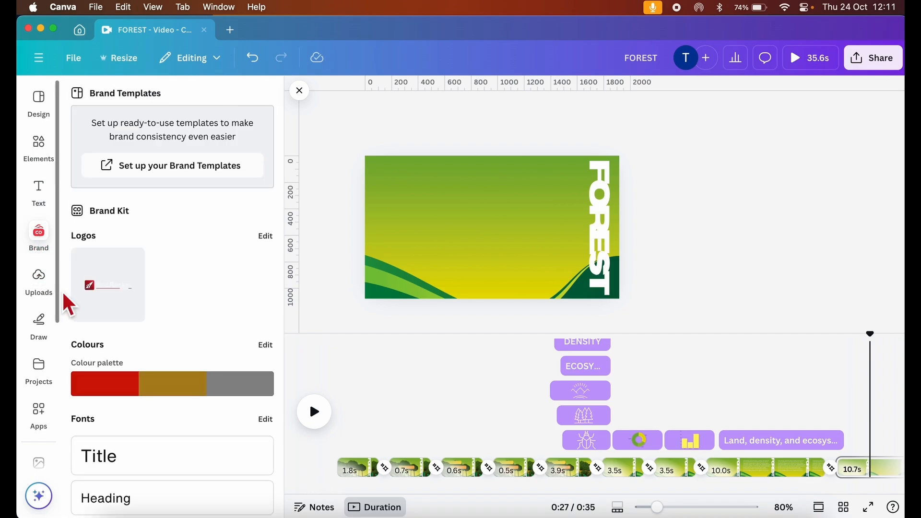
drag(91, 292, 431, 244)
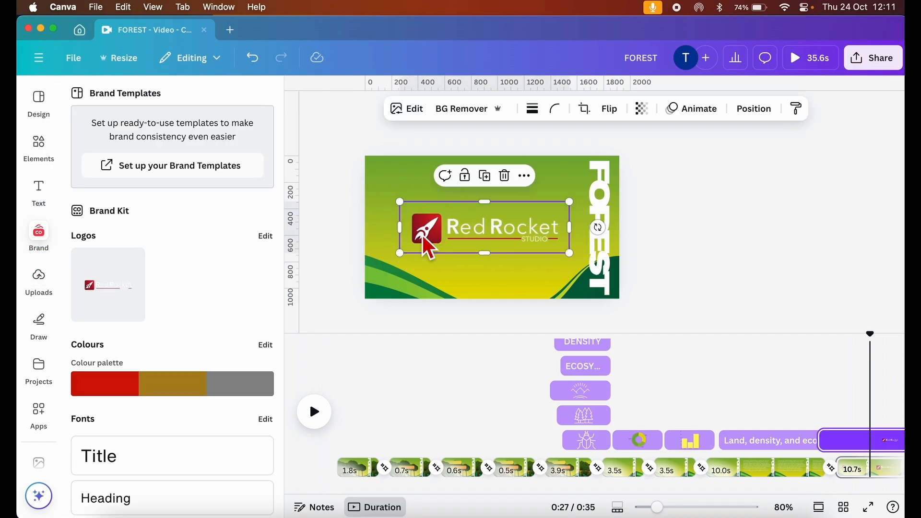
Play the video from its beginning to review the opening bar and label animations
click(781, 389)
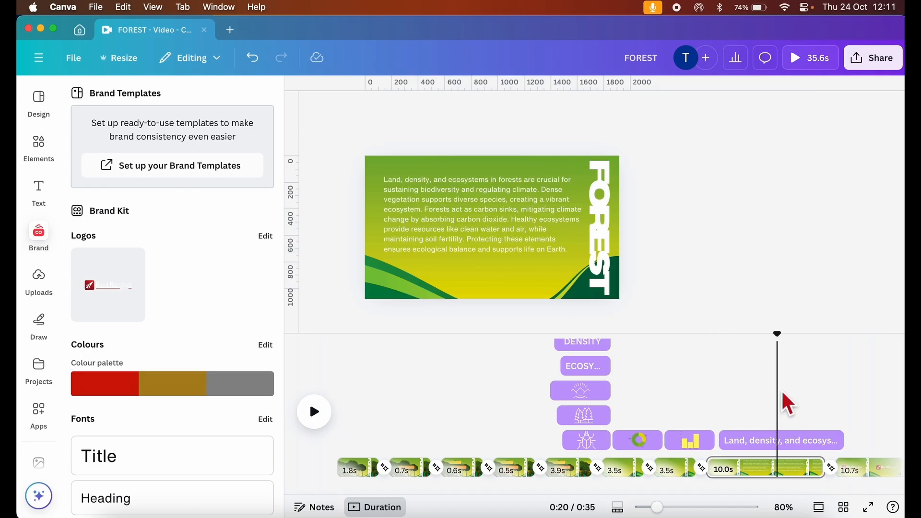
drag(782, 339, 304, 374)
key(space)
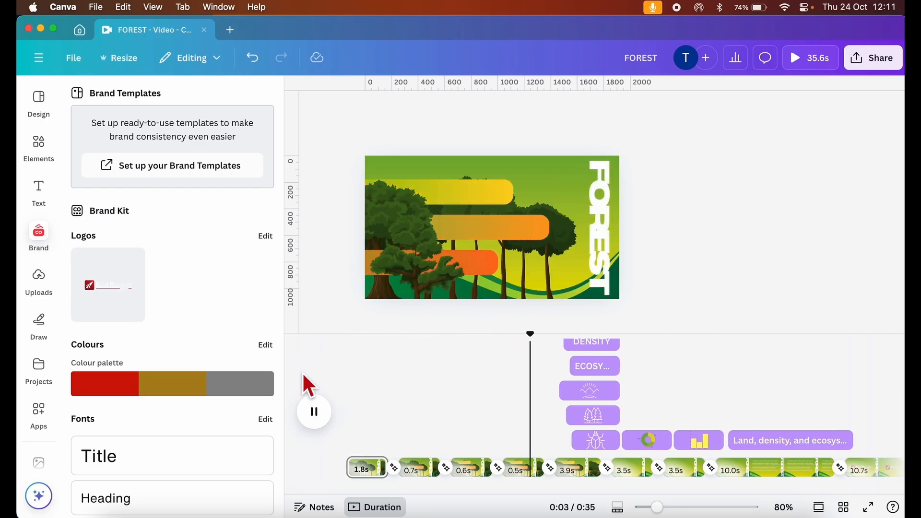
key(space)
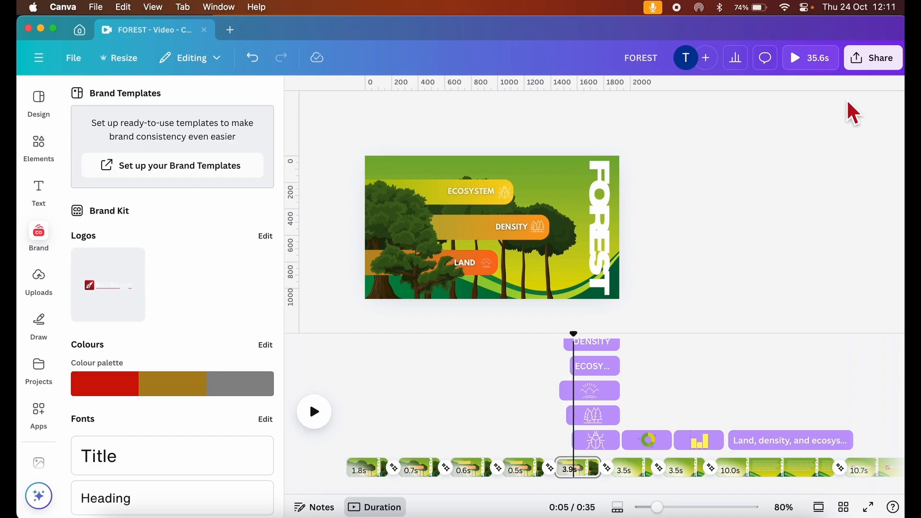
Download all pages of the design as an MP4 video at 1080p (HD)
click(869, 67)
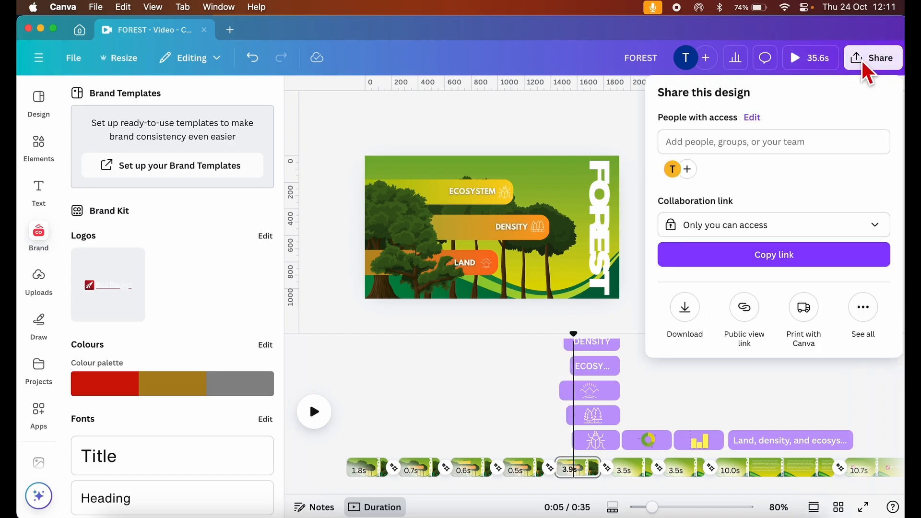
click(685, 308)
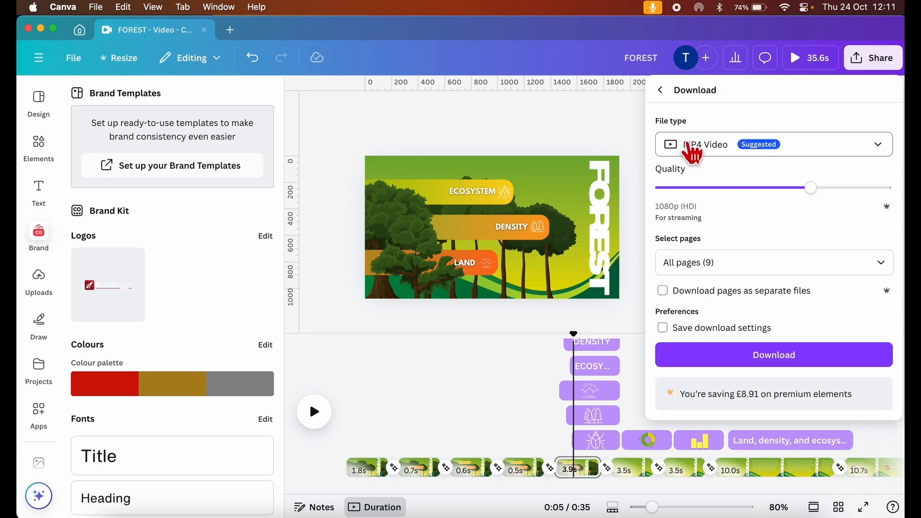
click(719, 365)
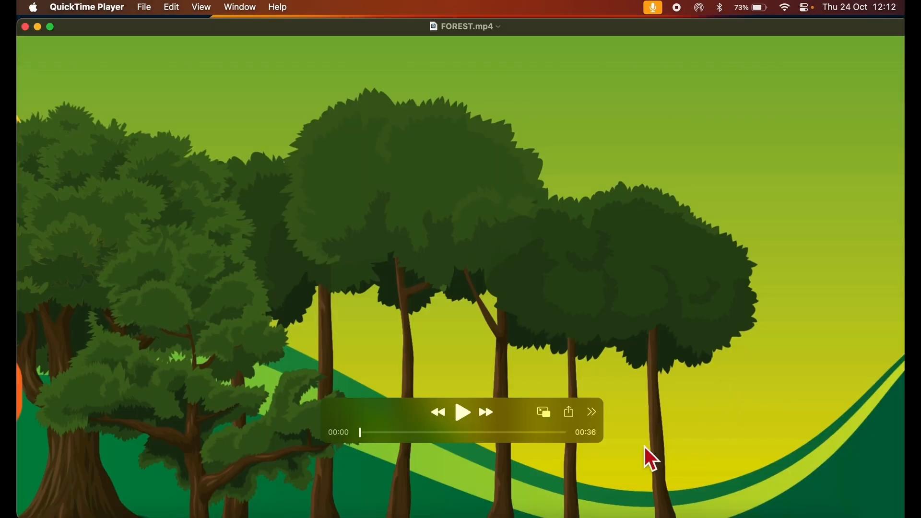
Play the exported FOREST.mp4 in QuickTime Player through to the closing logo page
click(466, 418)
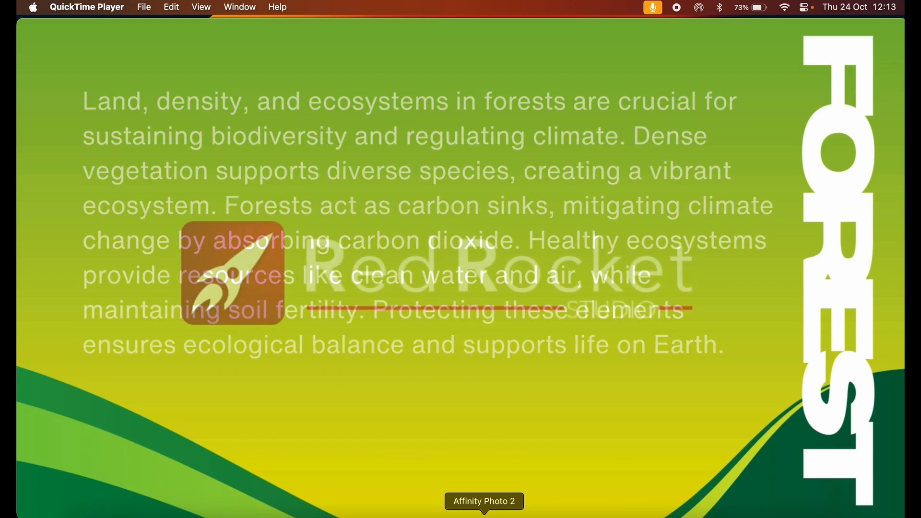
mouse_move(469, 429)
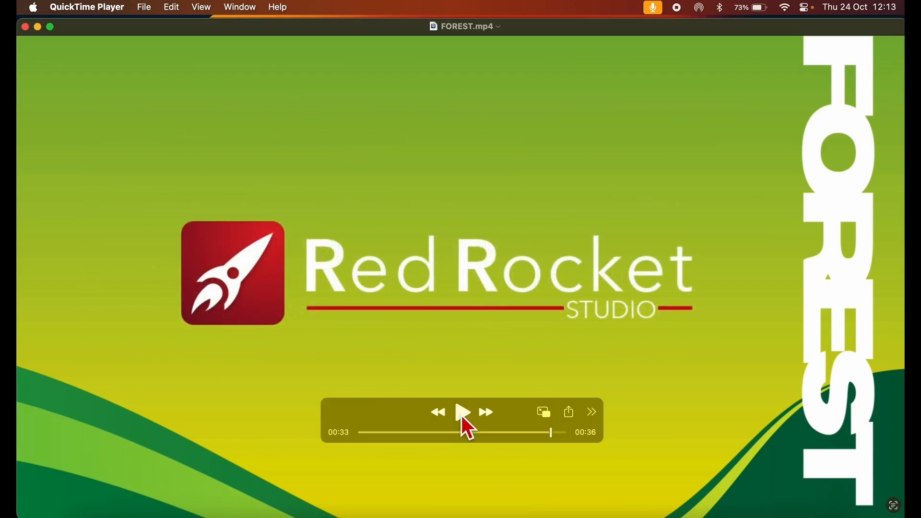